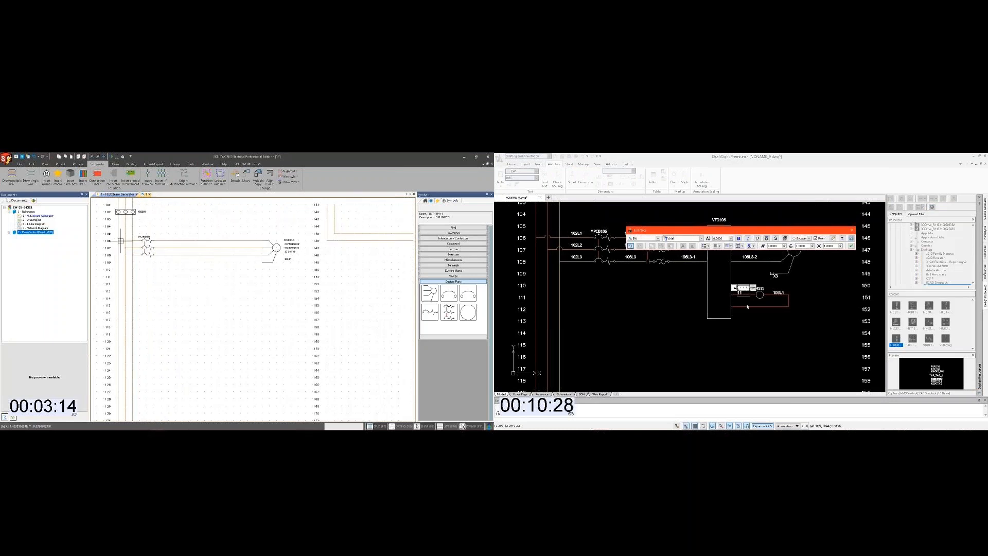
# Step: Relabel the wire after the M111 coil as 111-1 in DraftSight and open the symbol library in SOLIDWORKS Electrical
pyautogui.doubleClick(777, 294)
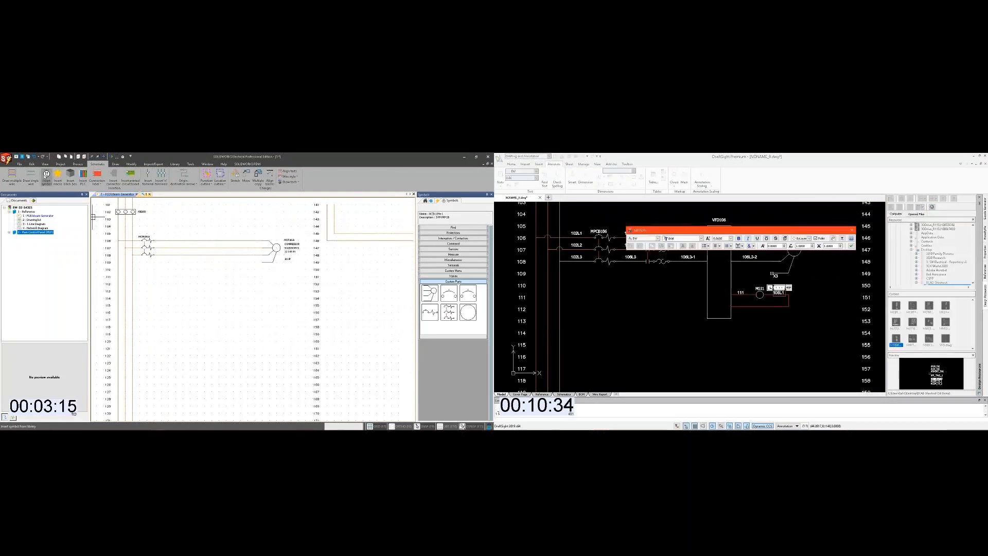
pyautogui.click(46, 175)
pyautogui.click(791, 308)
pyautogui.click(56, 287)
pyautogui.scroll(-4, 721, 303)
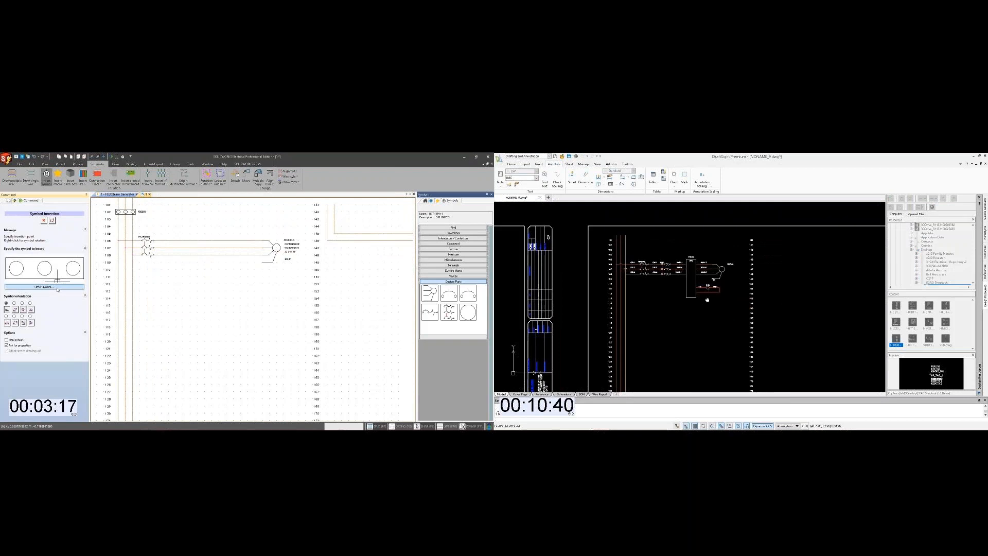
# Step: Copy the complete line 106 motor circuit with a base point on its incoming wire, and choose the generic VFD symbol from the library
pyautogui.moveTo(709, 298); pyautogui.dragTo(682, 273, button='middle')
pyautogui.click(713, 230)
pyautogui.moveTo(153, 292); pyautogui.dragTo(158, 344)
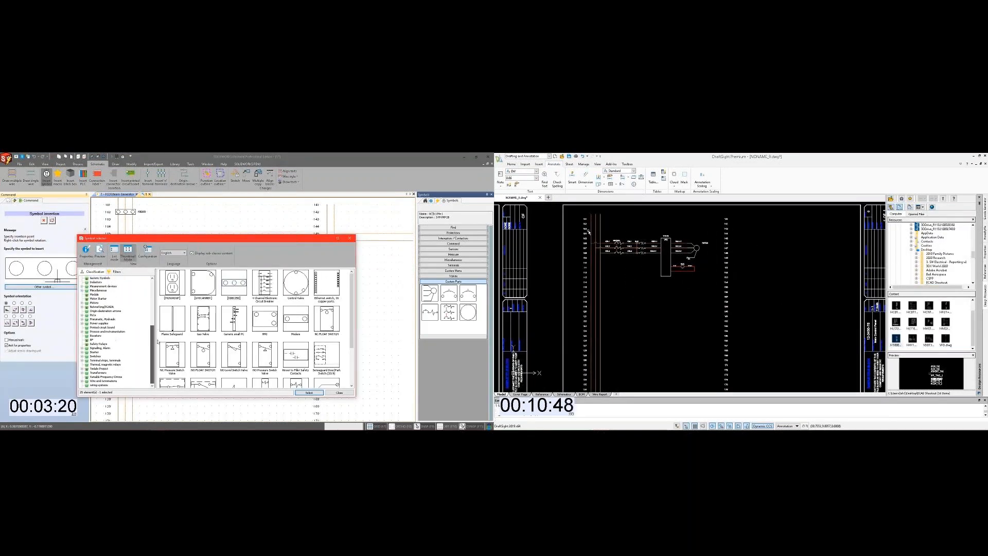
pyautogui.click(714, 284)
pyautogui.rightClick(664, 302)
pyautogui.click(687, 209)
pyautogui.click(106, 377)
pyautogui.scroll(5, 587, 242)
pyautogui.click(605, 248)
pyautogui.scroll(-5, 634, 284)
pyautogui.click(168, 328)
pyautogui.hotkey('ctrl', 'v')
pyautogui.click(309, 392)
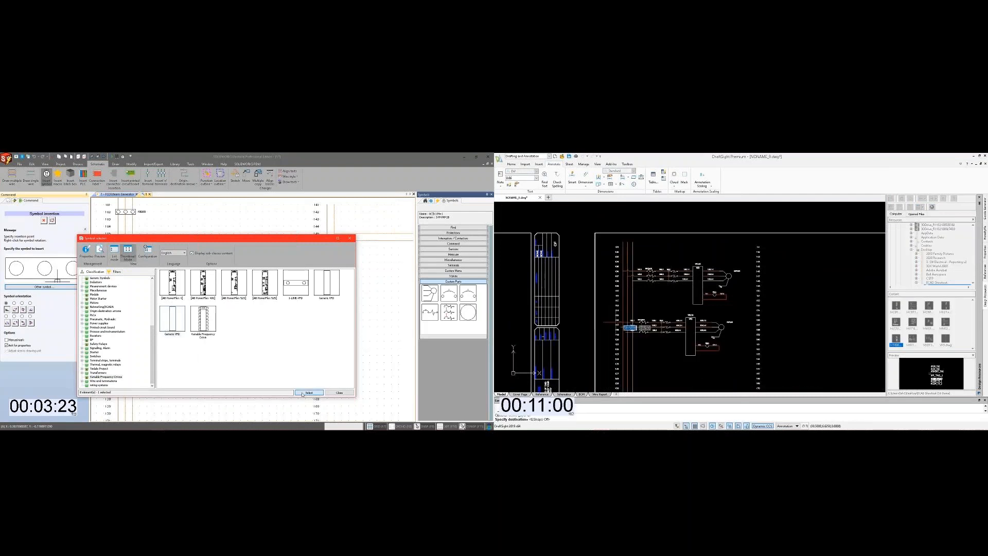
# Step: Paste the copied motor circuit at line 118 in DraftSight and place the VFD symbol ahead of the motor in SOLIDWORKS Electrical
pyautogui.scroll(3, 617, 323)
pyautogui.press('F3')
pyautogui.click(639, 335)
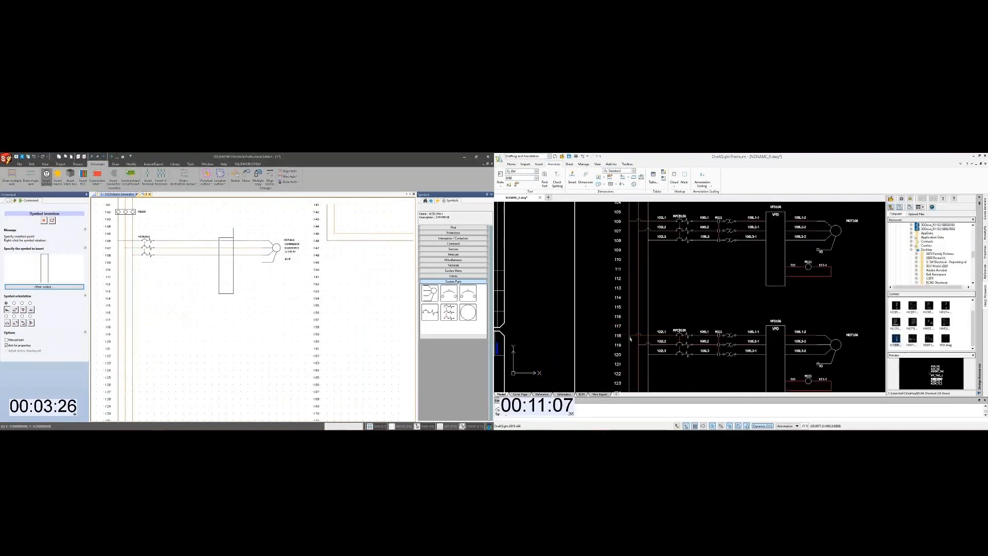
pyautogui.click(234, 241)
# Step: Paste a second copy of the motor circuit at line 130 and show the new VFD symbol's manufacturer parts
pyautogui.scroll(-2, 639, 335)
pyautogui.moveTo(653, 355); pyautogui.dragTo(644, 285, button='middle')
pyautogui.hotkey('ctrl', 'v')
pyautogui.scroll(1, 629, 335)
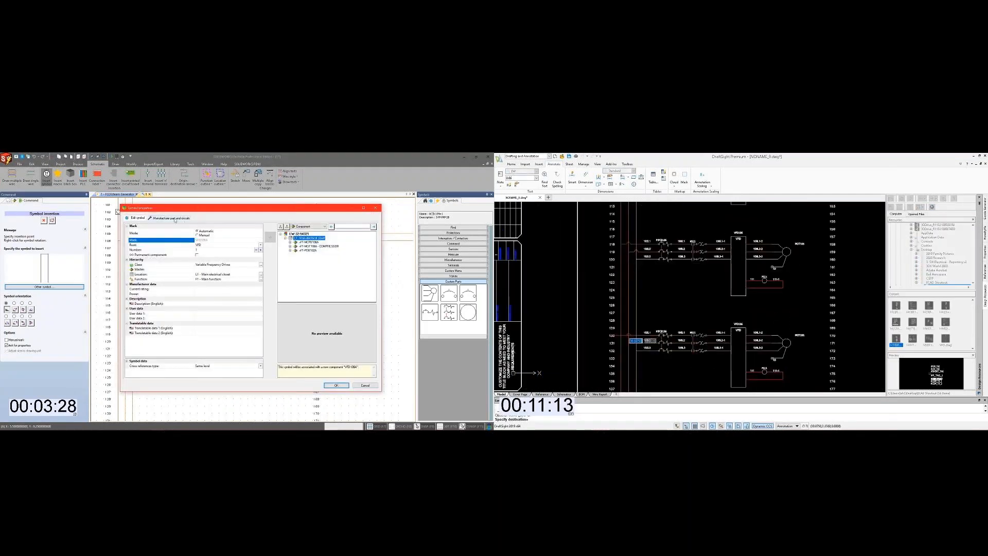
pyautogui.click(175, 220)
pyautogui.click(629, 335)
# Step: Assign a SOLIDWORKS variable frequency drive part to the VFD symbol, and retag the copied breaker at line 118 as MPCB118 in DraftSight
pyautogui.scroll(-1, 704, 252)
pyautogui.moveTo(704, 252); pyautogui.dragTo(647, 316, button='middle')
pyautogui.scroll(2, 613, 332)
pyautogui.click(134, 231)
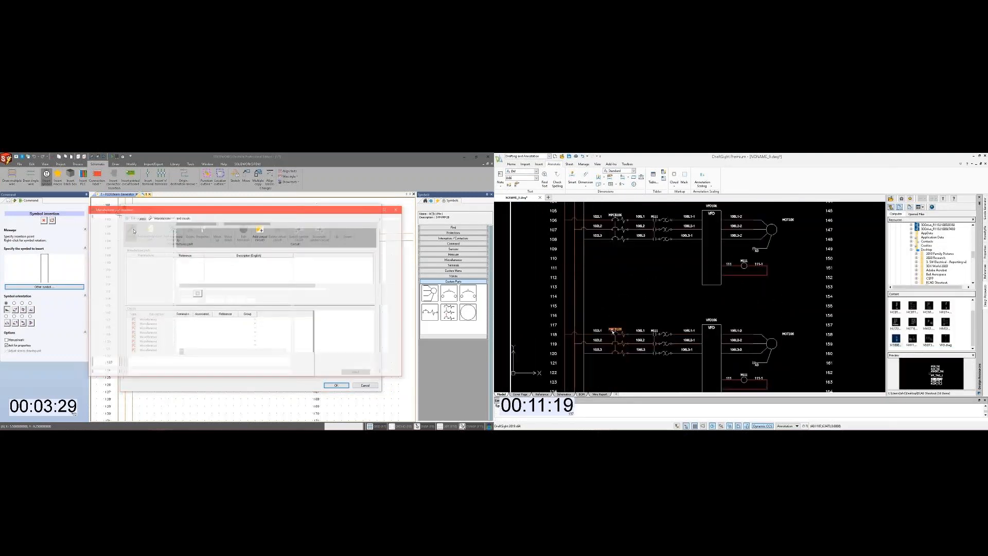
pyautogui.scroll(2, 612, 332)
pyautogui.doubleClick(617, 330)
pyautogui.click(190, 223)
pyautogui.click(205, 235)
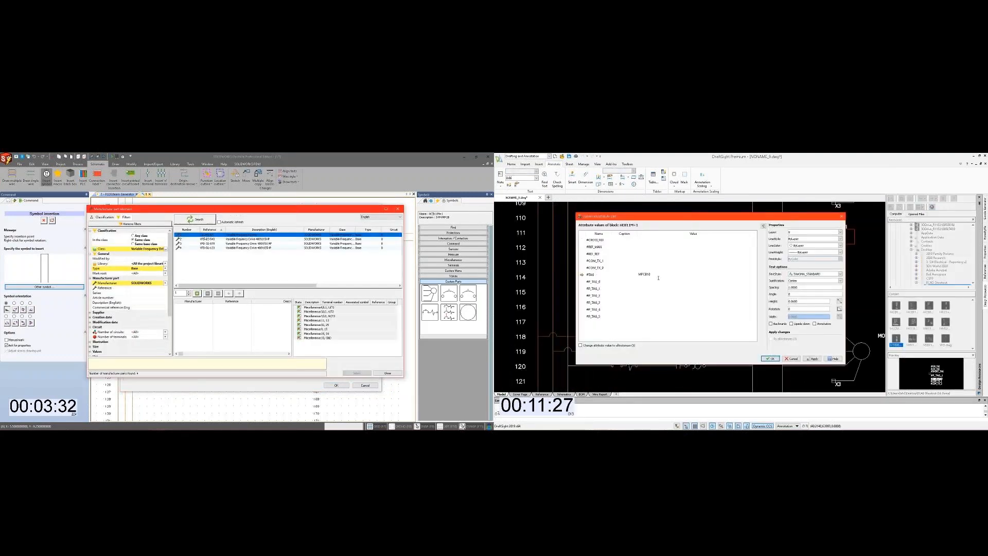
pyautogui.click(198, 294)
pyautogui.click(769, 359)
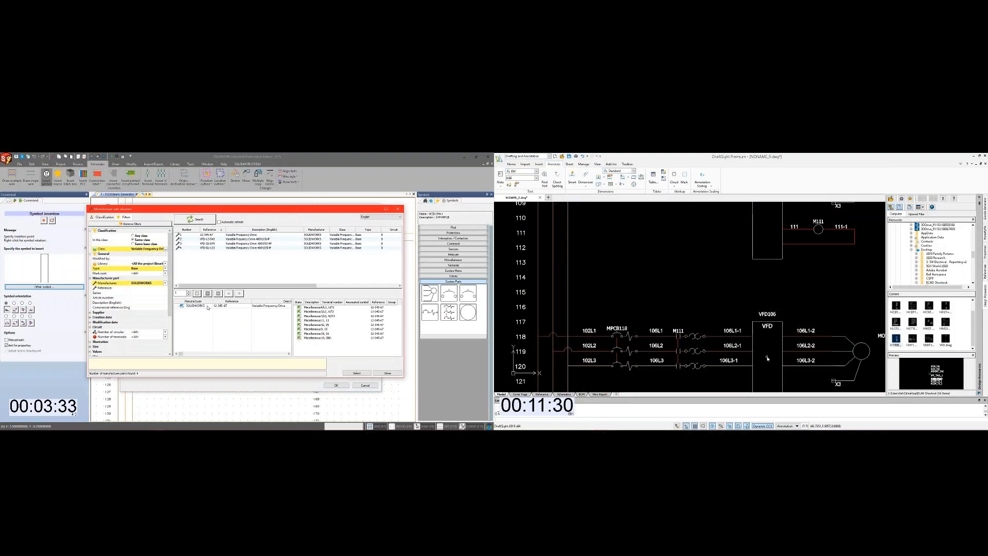
pyautogui.click(361, 372)
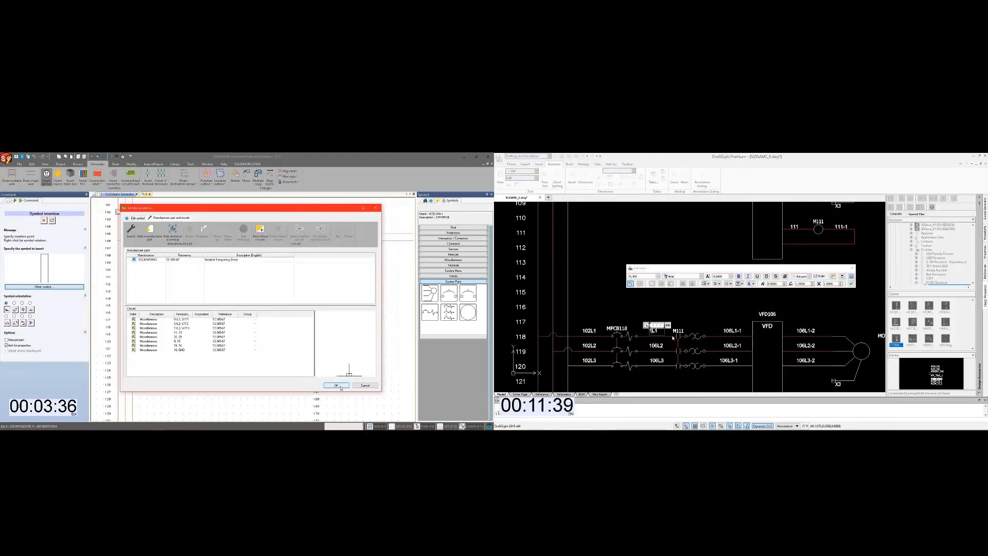
pyautogui.click(340, 387)
# Step: Relabel the three wires after MPCB118 as 118L1, 118L2 and 118L3
pyautogui.write('18')
pyautogui.click(672, 338)
pyautogui.doubleClick(657, 347)
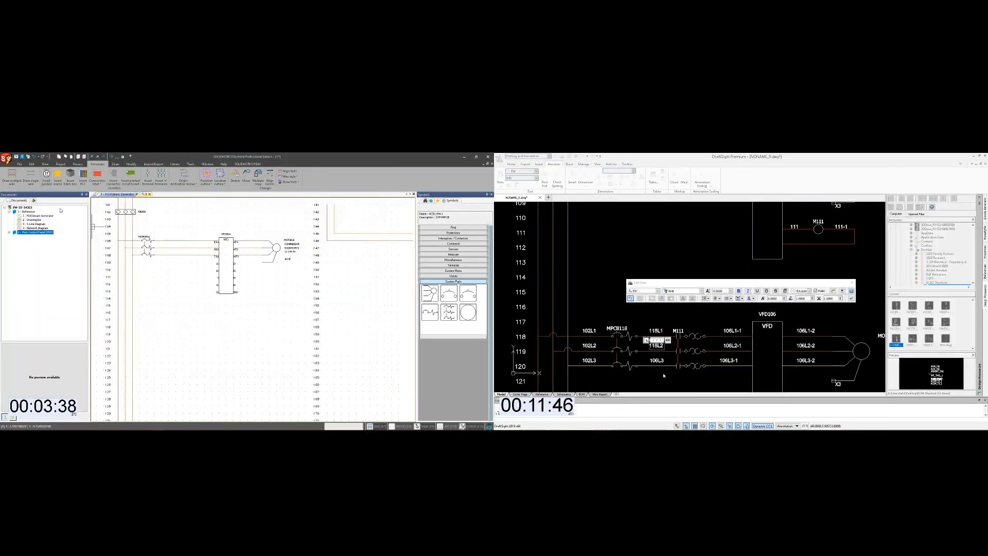
pyautogui.click(674, 353)
pyautogui.doubleClick(658, 361)
pyautogui.click(32, 178)
pyautogui.press('Right')
pyautogui.press('Delete')
pyautogui.press('Delete')
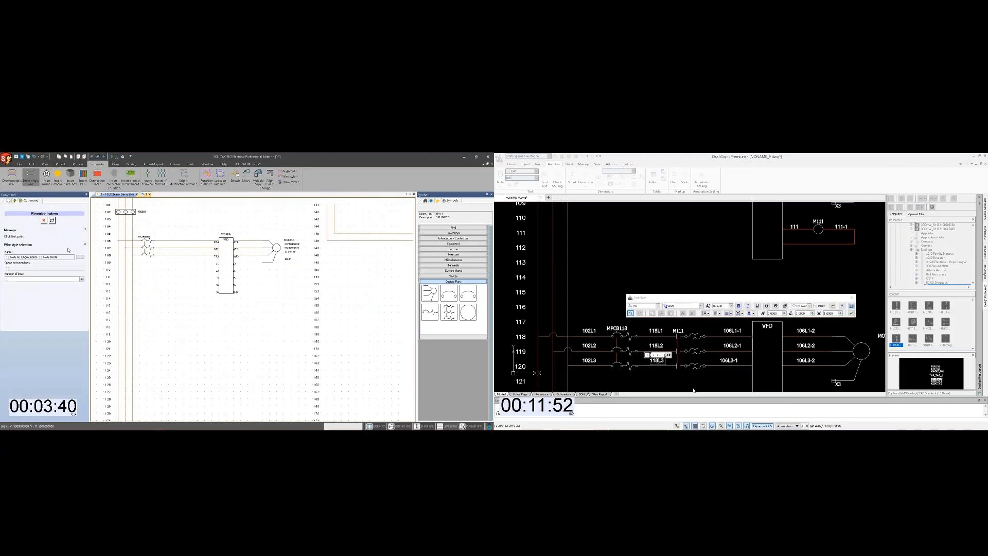
pyautogui.click(694, 390)
# Step: Retag the line 118 circuit's coil and contactor as M123, and draw a looped control wire between two VFD terminals in SOLIDWORKS Electrical
pyautogui.scroll(-3, 692, 347)
pyautogui.doubleClick(773, 380)
pyautogui.scroll(2, 234, 292)
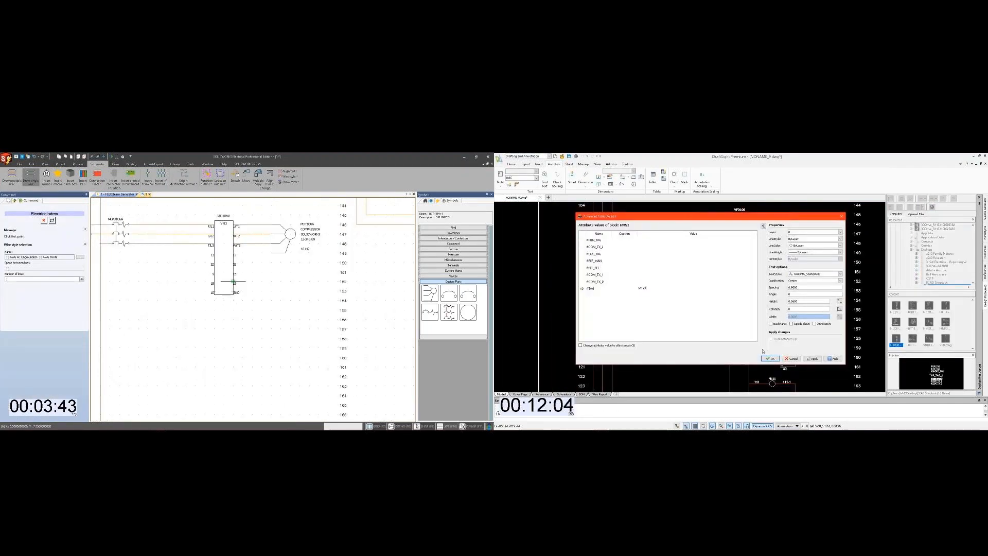
pyautogui.click(233, 282)
pyautogui.click(770, 359)
pyautogui.doubleClick(686, 336)
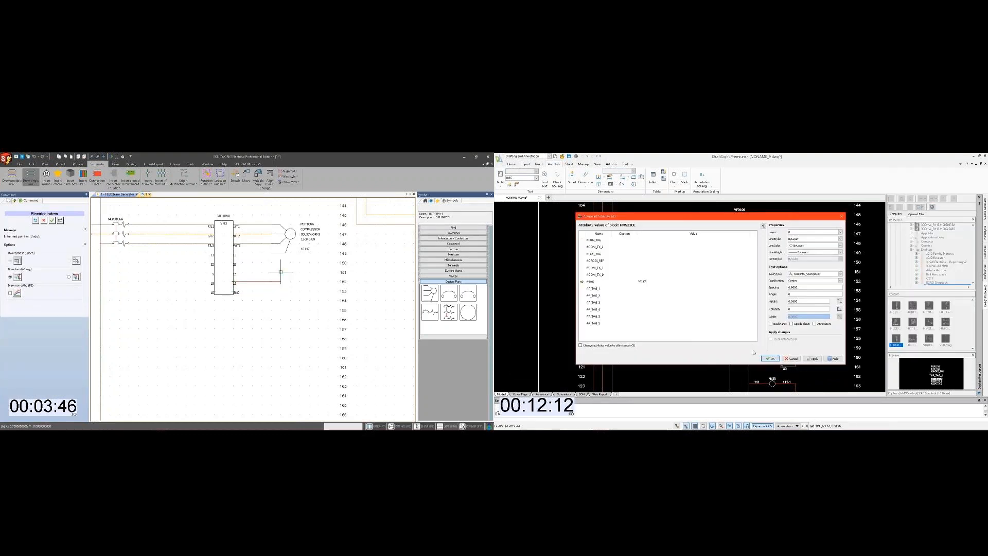
pyautogui.click(281, 272)
pyautogui.click(770, 358)
pyautogui.scroll(3, 692, 359)
pyautogui.moveTo(741, 322); pyautogui.dragTo(703, 311, button='middle')
pyautogui.click(234, 272)
# Step: Relabel the three wires entering the line 118 drive as 118L1-1, 118L2-1 and 118L3-1, and pick the coil symbol in SOLIDWORKS Electrical
pyautogui.doubleClick(702, 302)
pyautogui.write('118L1-1')
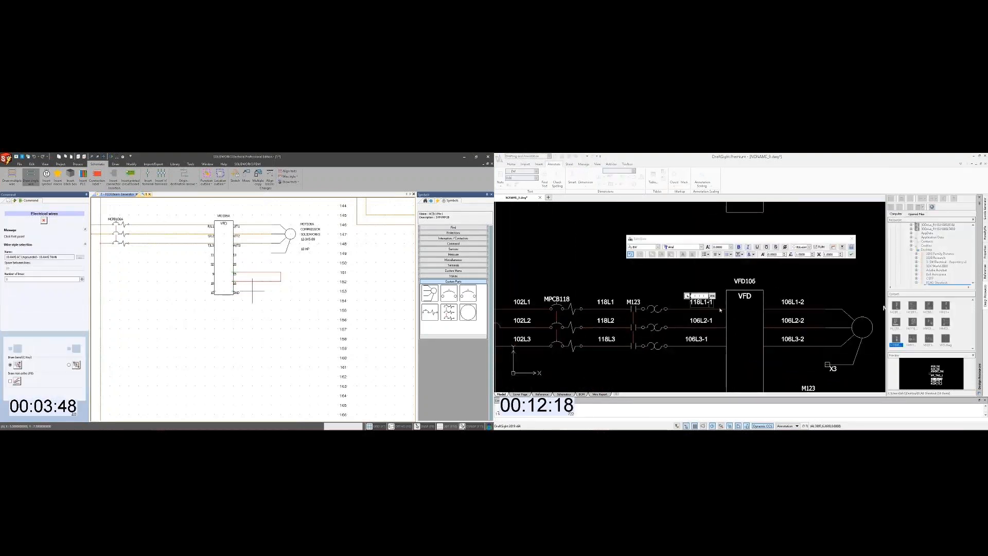
pyautogui.click(721, 310)
pyautogui.press('Escape')
pyautogui.doubleClick(700, 322)
pyautogui.press('Delete')
pyautogui.press('Delete')
pyautogui.press('Delete')
pyautogui.write('118')
pyautogui.click(719, 330)
pyautogui.click(472, 315)
pyautogui.doubleClick(695, 344)
pyautogui.press('Delete')
pyautogui.press('Delete')
pyautogui.press('Delete')
pyautogui.write('1')
pyautogui.click(712, 348)
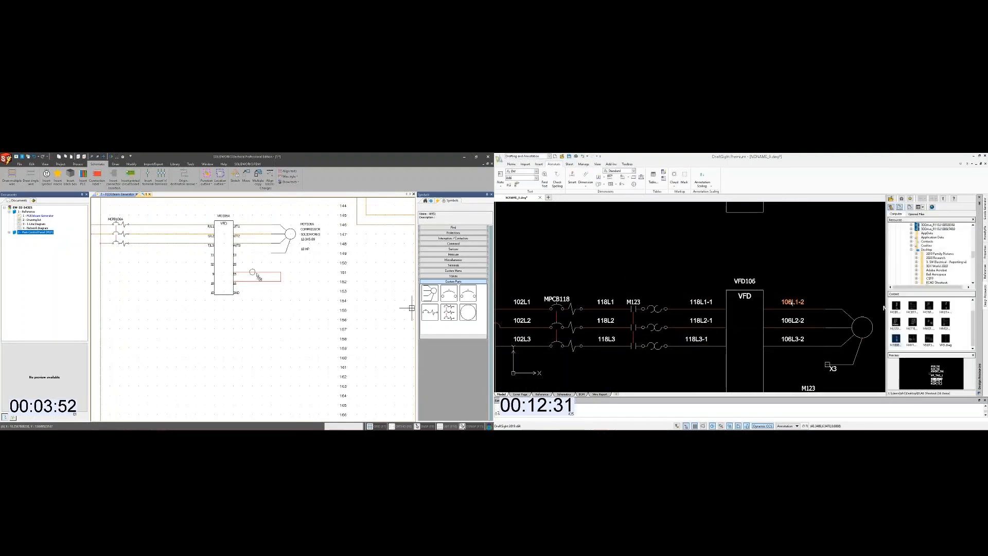
# Step: Label the line 118 drive VFD118 in DraftSight, and insert the coil on the VFD's control wire in SOLIDWORKS Electrical
pyautogui.click(747, 283)
pyautogui.click(261, 273)
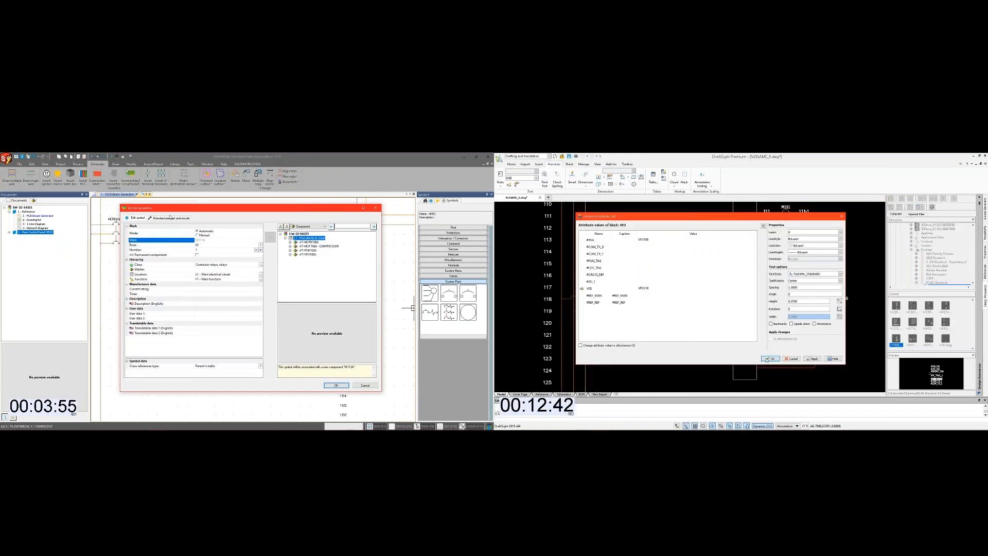
pyautogui.click(767, 360)
pyautogui.click(170, 217)
# Step: Relabel the wires from the line 118 drive to its motor as 118L1-2, 118L2-2 and 118L3-2, and search for a coil part
pyautogui.scroll(1, 767, 298)
pyautogui.doubleClick(776, 295)
pyautogui.press('Delete')
pyautogui.press('Delete')
pyautogui.press('Delete')
pyautogui.click(133, 231)
pyautogui.write('118')
pyautogui.click(787, 309)
pyautogui.doubleClick(775, 310)
pyautogui.click(196, 220)
pyautogui.press('Delete')
pyautogui.press('Delete')
pyautogui.press('Delete')
pyautogui.write('1')
pyautogui.click(212, 236)
pyautogui.click(788, 324)
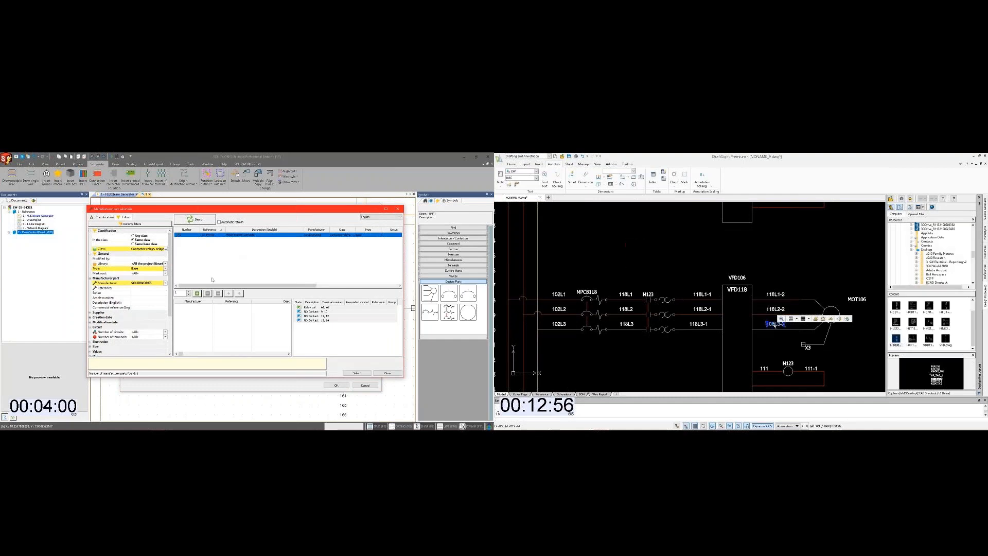
pyautogui.doubleClick(777, 324)
pyautogui.click(777, 354)
# Step: Retag the line 118 motor as MOT118, and assign the SOLIDWORKS motor starter contacts part to the coil
pyautogui.doubleClick(856, 299)
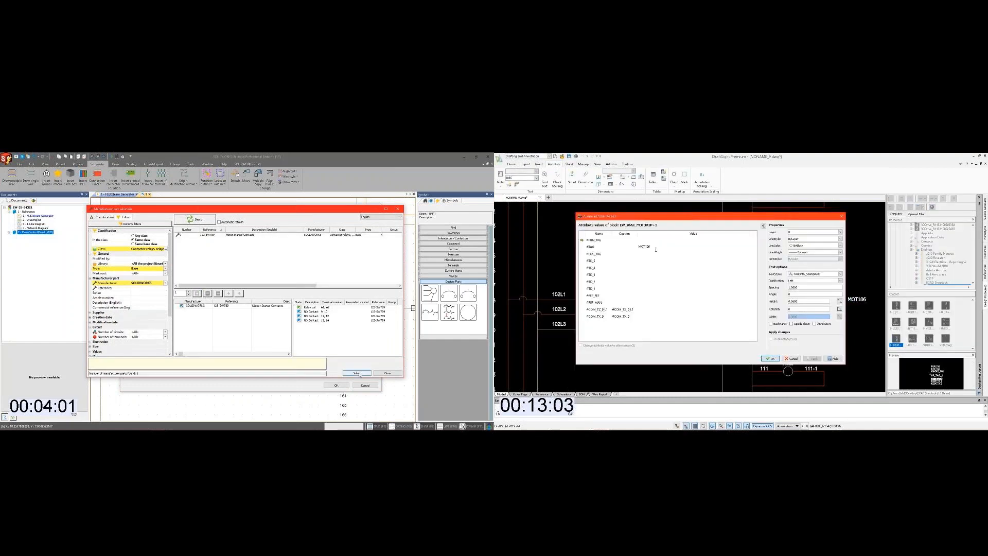
pyautogui.click(356, 372)
pyautogui.click(663, 246)
pyautogui.press('BackSpace')
pyautogui.press('BackSpace')
pyautogui.click(771, 359)
pyautogui.click(342, 385)
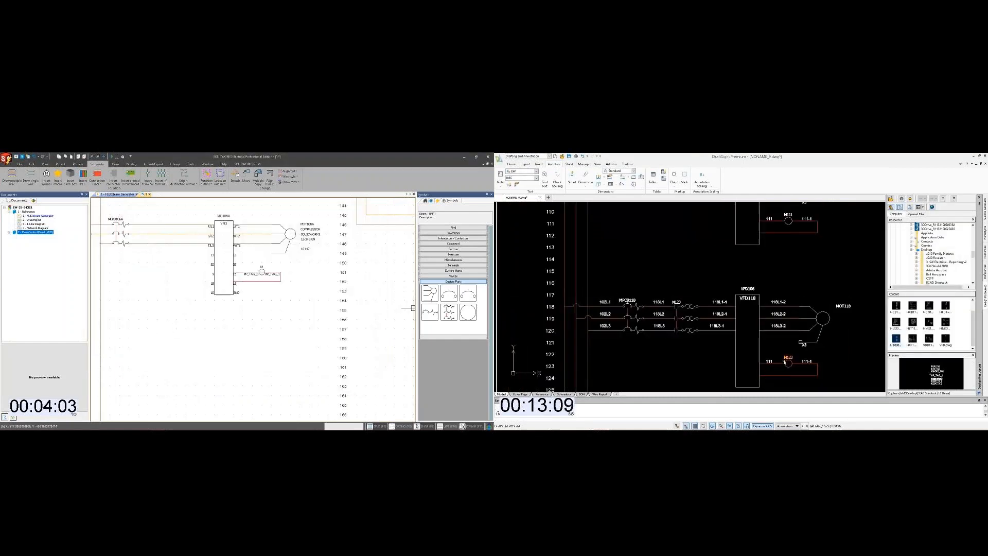
# Step: Relabel the wires before and after the M123 coil as 123 and 123-1
pyautogui.doubleClick(771, 364)
pyautogui.moveTo(251, 320); pyautogui.dragTo(284, 341, button='middle')
pyautogui.press('BackSpace')
pyautogui.press('BackSpace')
pyautogui.write('23')
pyautogui.click(810, 362)
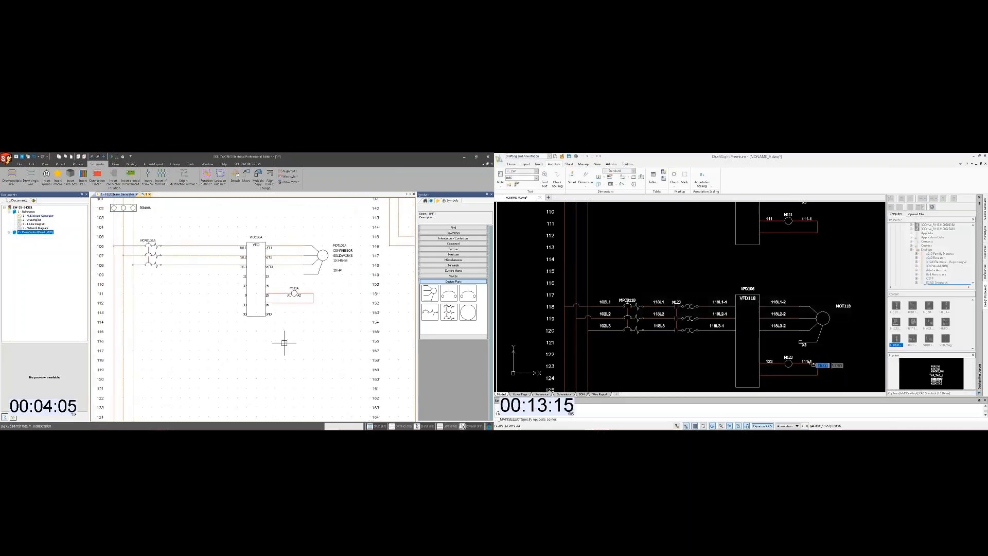
pyautogui.doubleClick(807, 363)
# Step: Edit the tag of the line 118 drive in DraftSight, and reopen the symbol library in SOLIDWORKS Electrical
pyautogui.click(46, 175)
pyautogui.scroll(-3, 783, 311)
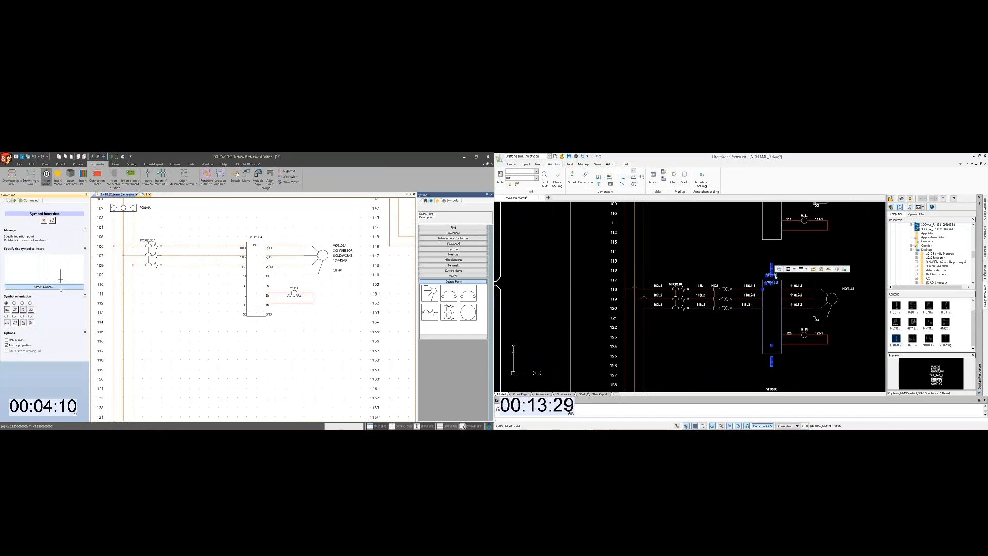
pyautogui.doubleClick(772, 278)
pyautogui.click(61, 289)
pyautogui.moveTo(152, 330); pyautogui.dragTo(147, 288)
pyautogui.click(770, 359)
# Step: Retag the breaker at line 130 as MPCB130, and list the contactor relay symbols in the library
pyautogui.scroll(3, 710, 327)
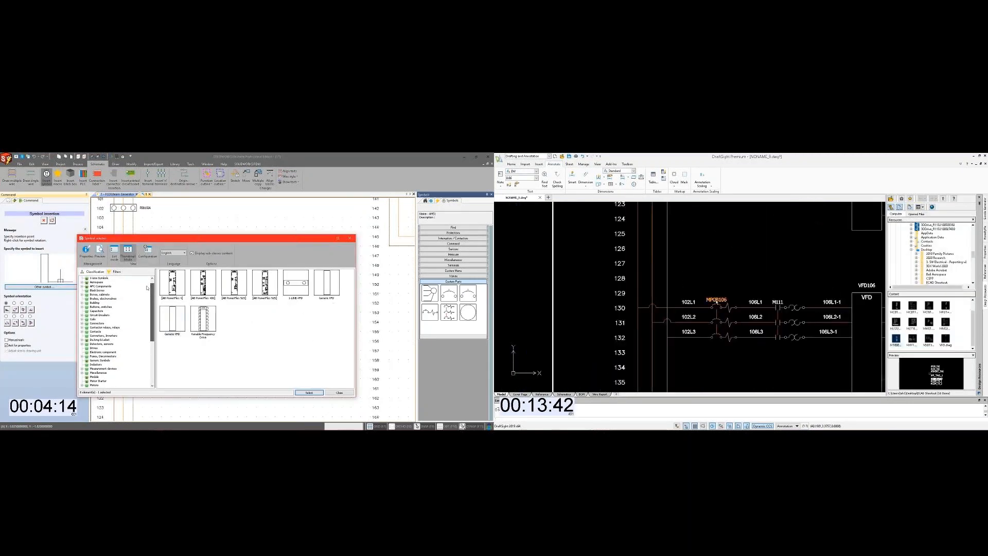
pyautogui.doubleClick(716, 302)
pyautogui.click(105, 328)
pyautogui.doubleClick(673, 277)
pyautogui.press('BackSpace')
pyautogui.press('BackSpace')
pyautogui.write('30')
pyautogui.click(770, 356)
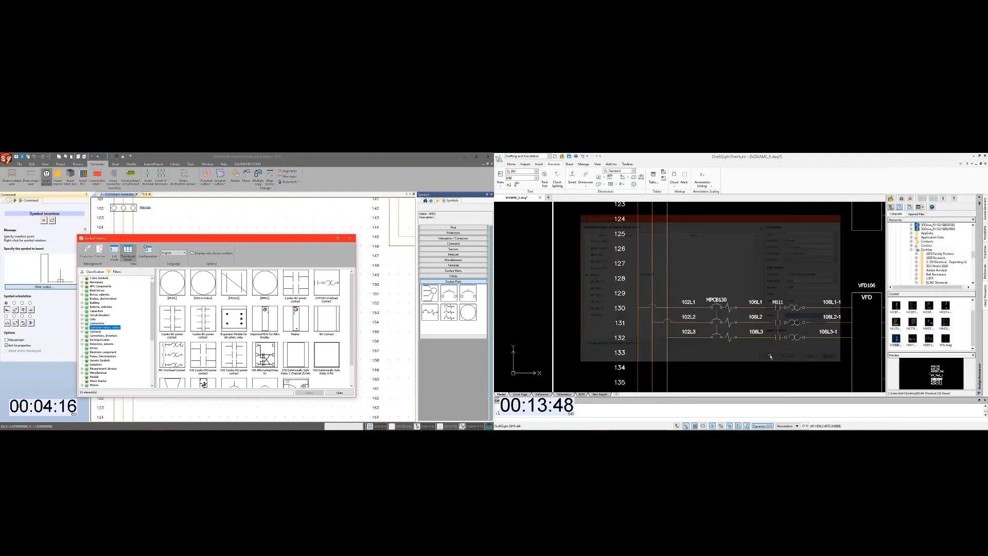
# Step: Relabel the wires after MPCB130 as 130L1, 130L2 and 130L3, and place the three-pole overload contact symbol on the VFD's incoming wires
pyautogui.doubleClick(758, 305)
pyautogui.click(310, 392)
pyautogui.press('BackSpace')
pyautogui.press('BackSpace')
pyautogui.write('30')
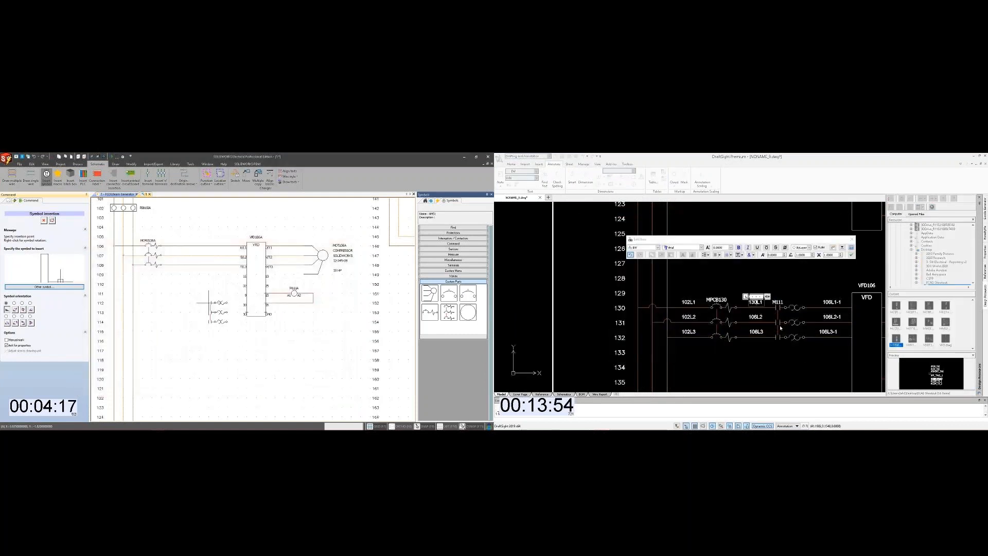
pyautogui.click(781, 328)
pyautogui.doubleClick(758, 318)
pyautogui.press('BackSpace')
pyautogui.press('BackSpace')
pyautogui.write('30')
pyautogui.click(759, 346)
pyautogui.doubleClick(758, 333)
pyautogui.press('BackSpace')
pyautogui.press('BackSpace')
pyautogui.click(190, 246)
pyautogui.write('30')
pyautogui.click(772, 360)
# Step: Retag the coil and contactor of the line 130 circuit as M135
pyautogui.scroll(-1, 772, 360)
pyautogui.moveTo(870, 378); pyautogui.dragTo(741, 337, button='middle')
pyautogui.scroll(-1, 747, 339)
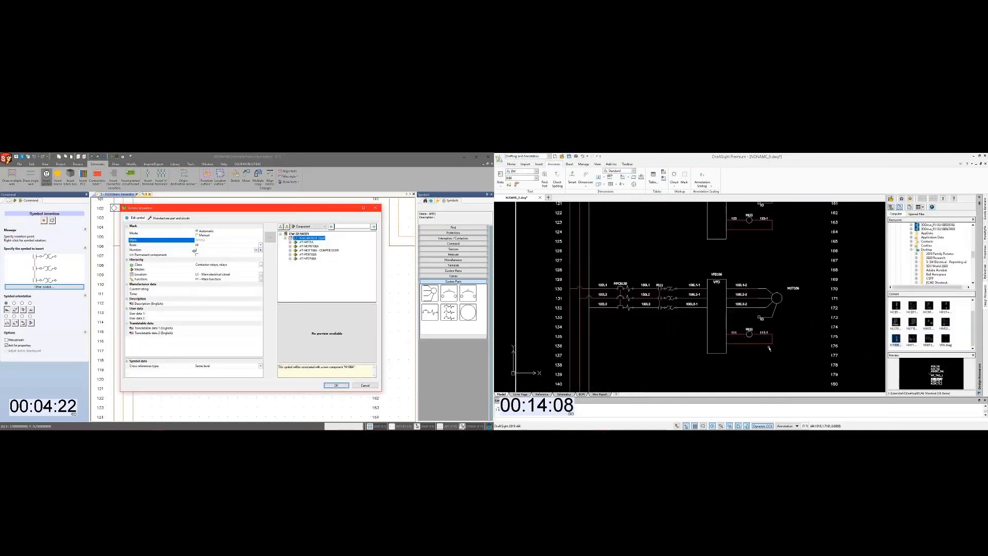
pyautogui.scroll(1, 741, 340)
pyautogui.click(166, 219)
pyautogui.doubleClick(756, 328)
pyautogui.doubleClick(647, 288)
pyautogui.click(137, 219)
pyautogui.write('M135')
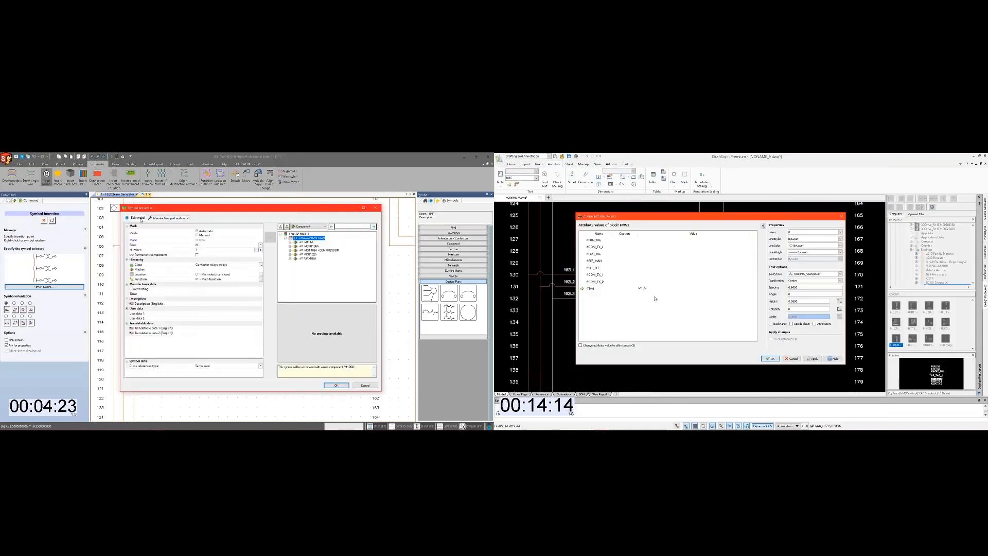
pyautogui.click(770, 358)
pyautogui.doubleClick(644, 271)
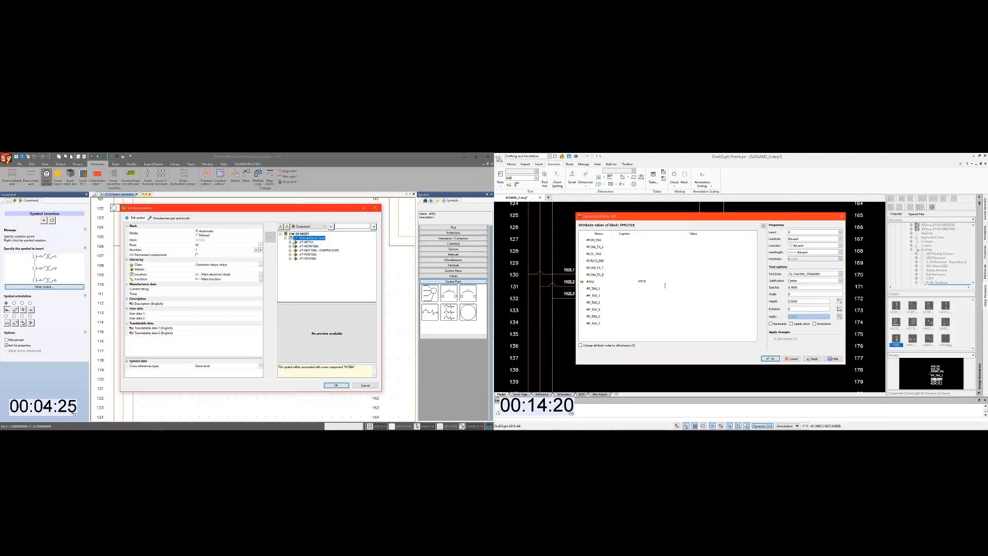
pyautogui.write('35')
pyautogui.press('Return')
# Step: Relabel the wires entering the line 130 VFD as 130L1-1, 130L2-1 and 130L3-1, and view the contactor's manufacturer part in SOLIDWORKS Electrical
pyautogui.doubleClick(711, 269)
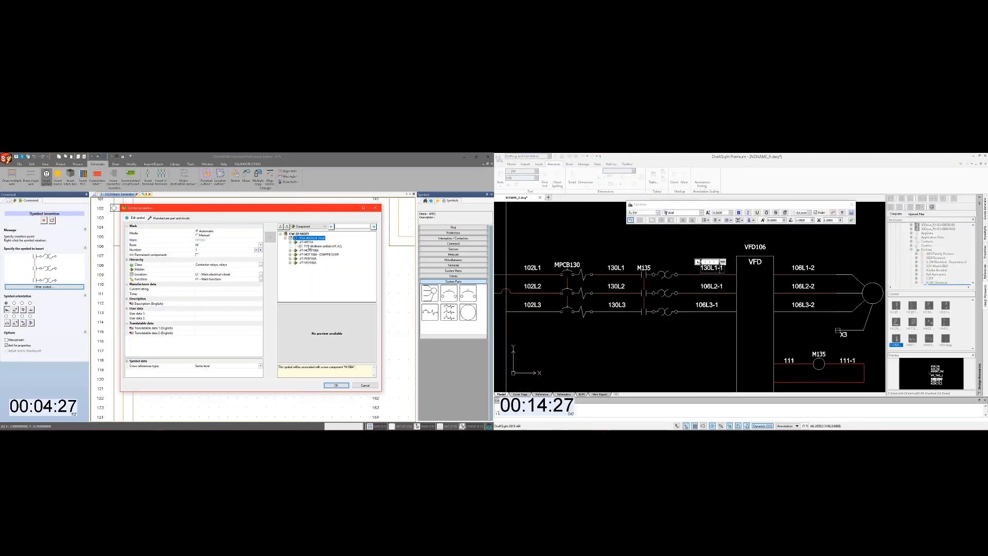
pyautogui.click(170, 218)
pyautogui.doubleClick(707, 306)
pyautogui.write('130L3-1')
pyautogui.click(721, 337)
# Step: Relabel the wires between VFD and motor as 130L1-2, 130L2-2 and 130L3-2, and confirm the contactor symbol in SOLIDWORKS Electrical
pyautogui.doubleClick(804, 270)
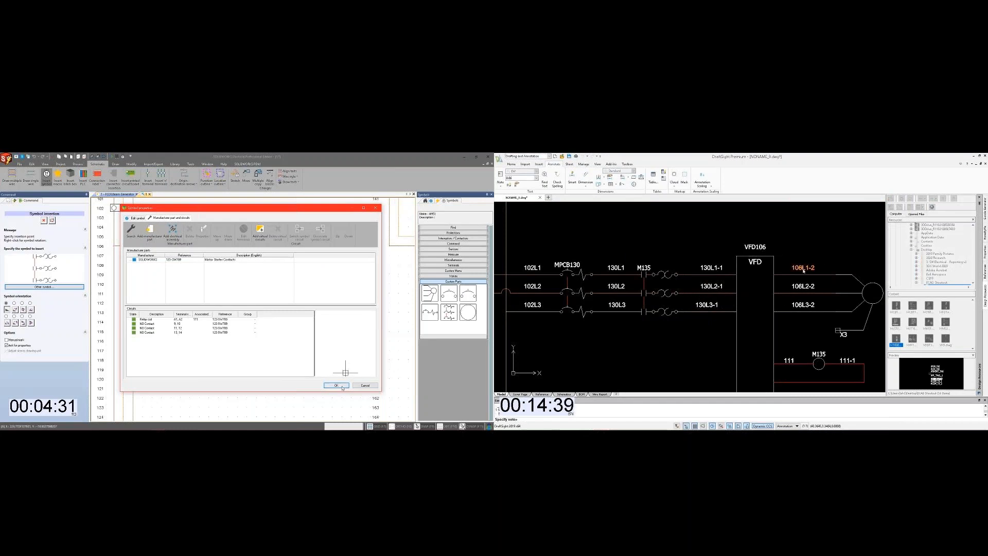
pyautogui.click(342, 387)
pyautogui.write('130L1-2')
pyautogui.click(841, 263)
pyautogui.scroll(-1, 332, 335)
pyautogui.doubleClick(805, 288)
pyautogui.moveTo(315, 329); pyautogui.dragTo(280, 330, button='middle')
pyautogui.write('130L2-2')
pyautogui.click(804, 352)
pyautogui.doubleClick(806, 308)
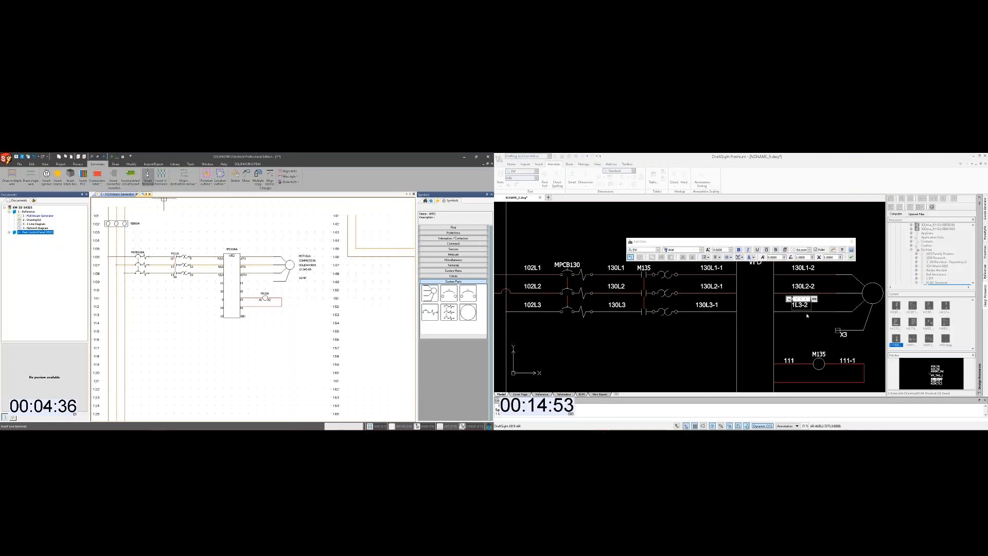
pyautogui.click(148, 176)
pyautogui.write('130L3-2')
pyautogui.click(836, 270)
# Step: Retag the drive of the line 130 circuit as VFD130
pyautogui.doubleClick(758, 248)
pyautogui.click(654, 241)
pyautogui.press('BackSpace')
pyautogui.click(771, 359)
pyautogui.scroll(-2, 720, 324)
# Step: Place a terminal on the motor's ground wire in SOLIDWORKS Electrical, and renumber the M135 coil wires for line 135 in DraftSight
pyautogui.click(273, 281)
pyautogui.moveTo(703, 325); pyautogui.dragTo(743, 319, button='middle')
pyautogui.click(273, 284)
pyautogui.doubleClick(745, 319)
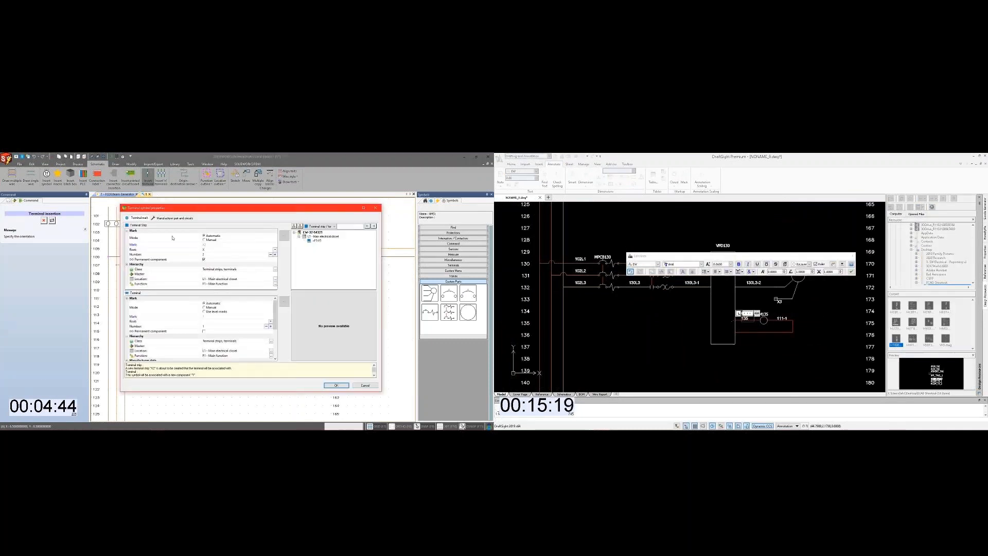
pyautogui.click(174, 217)
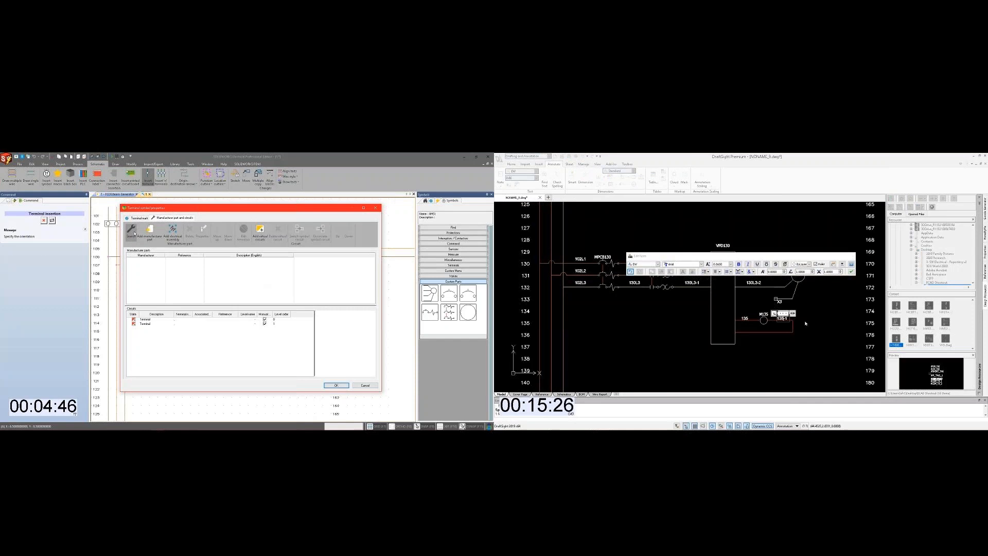
pyautogui.click(131, 231)
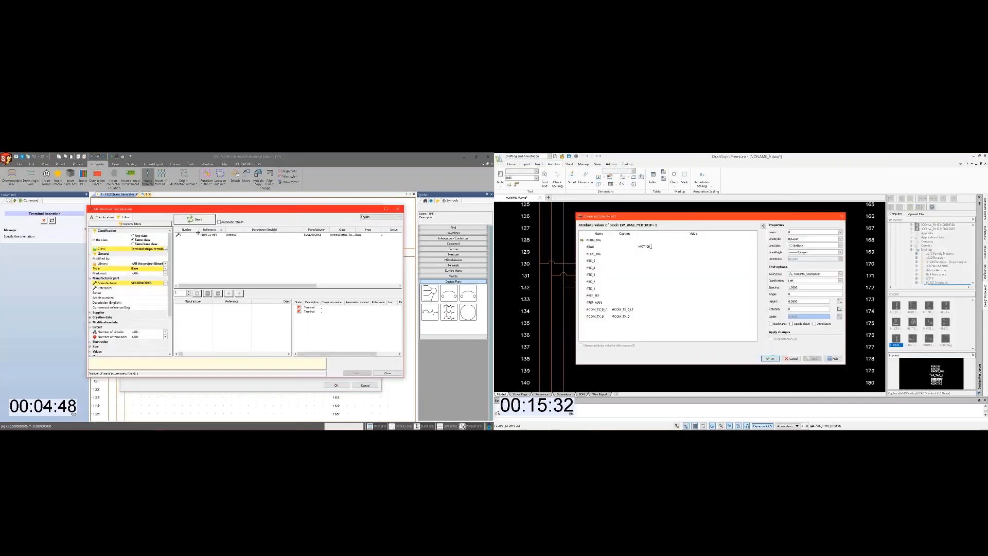
# Step: Assign the SOLIDWORKS terminal part to the new terminal, and confirm the line 130 motor's tag in DraftSight
pyautogui.click(197, 292)
pyautogui.click(772, 358)
pyautogui.scroll(-6, 759, 296)
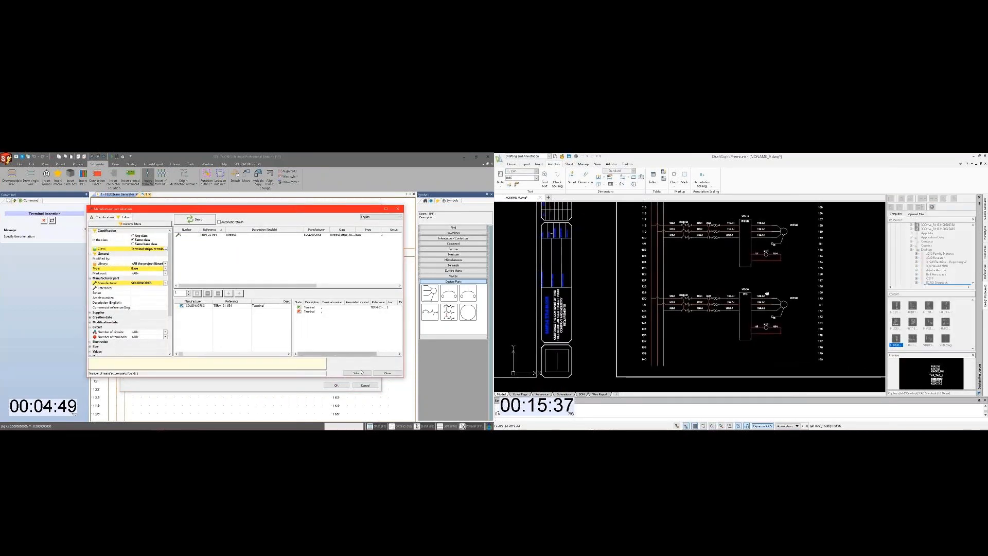
pyautogui.click(355, 373)
pyautogui.click(337, 384)
# Step: Draw the first L-shaped supply wire beside the second line-number column in DraftSight, and end terminal insertion in SOLIDWORKS Electrical
pyautogui.click(511, 164)
pyautogui.click(656, 186)
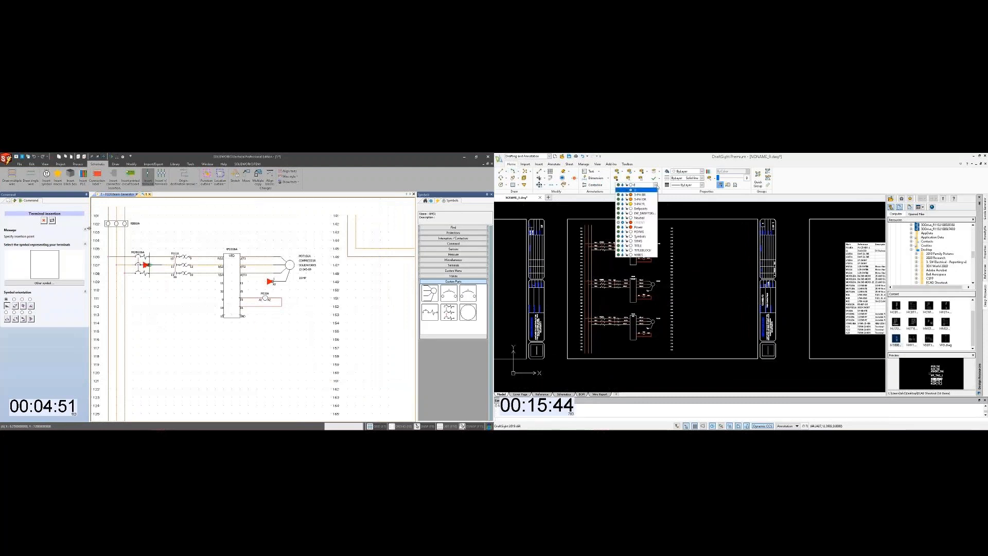
pyautogui.click(653, 195)
pyautogui.click(44, 221)
pyautogui.click(501, 171)
pyautogui.scroll(2, 681, 232)
pyautogui.scroll(-2, 272, 308)
pyautogui.click(672, 224)
pyautogui.moveTo(276, 317); pyautogui.dragTo(256, 284, button='middle')
pyautogui.scroll(-1, 262, 284)
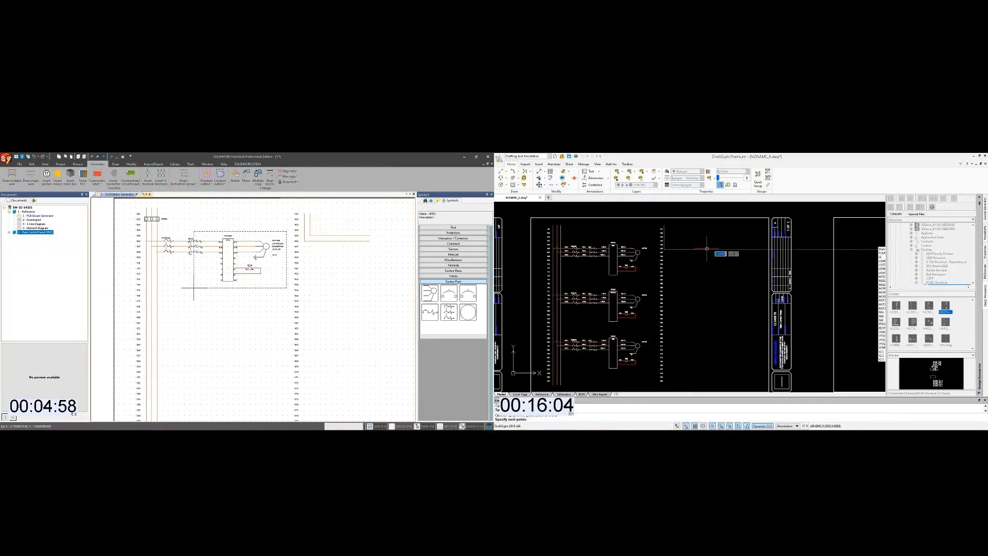
pyautogui.rightClick(715, 271)
pyautogui.click(723, 274)
# Step: Copy and paste the complete VFD motor circuit in SOLIDWORKS Electrical, and draw the second L-shaped supply wire on its own layer in DraftSight
pyautogui.click(162, 287)
pyautogui.click(656, 185)
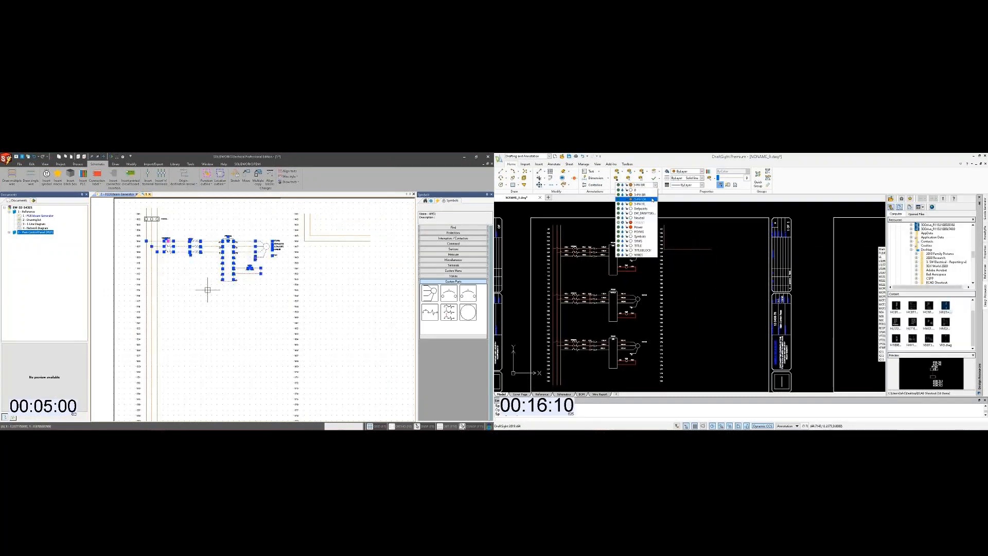
pyautogui.click(640, 199)
pyautogui.click(501, 171)
pyautogui.hotkey('ctrl', 'v')
pyautogui.click(715, 244)
pyautogui.rightClick(753, 267)
pyautogui.click(760, 269)
# Step: Insert a transformer block tagged XFMR150 at line 150 in DraftSight, and place the copied circuit at line 116 in SOLIDWORKS Electrical
pyautogui.moveTo(912, 339); pyautogui.dragTo(719, 304)
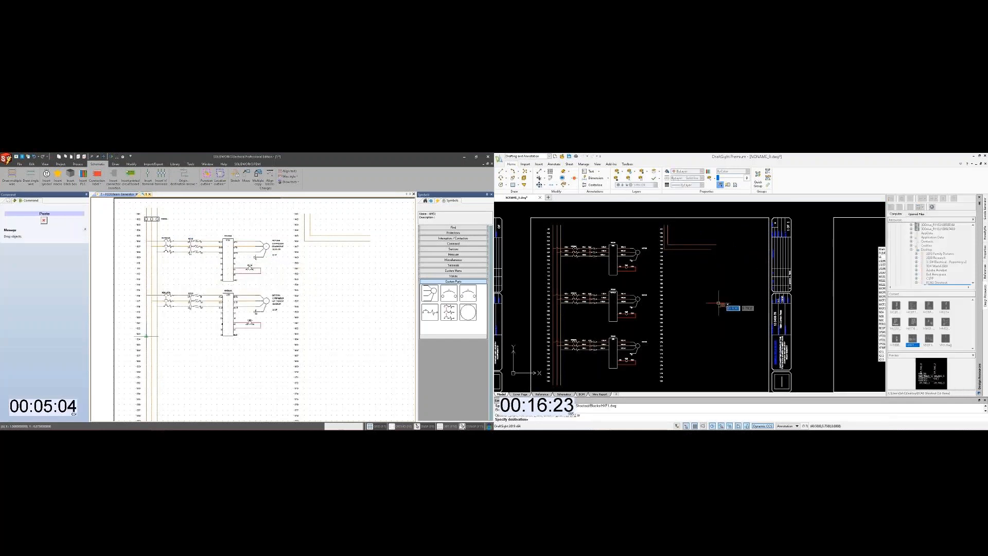
pyautogui.scroll(4, 708, 268)
pyautogui.click(146, 336)
pyautogui.press('Return')
pyautogui.press('Return')
pyautogui.press('Return')
pyautogui.press('Return')
pyautogui.press('Return')
pyautogui.scroll(3, 242, 296)
pyautogui.write('XFMR')
pyautogui.moveTo(238, 313); pyautogui.dragTo(197, 296, button='middle')
pyautogui.press('Return')
pyautogui.scroll(2, 245, 294)
# Step: Open the line 116 motor's symbol properties in SOLIDWORKS Electrical and select its assigned manufacturer part
pyautogui.click(246, 292)
pyautogui.press('Return')
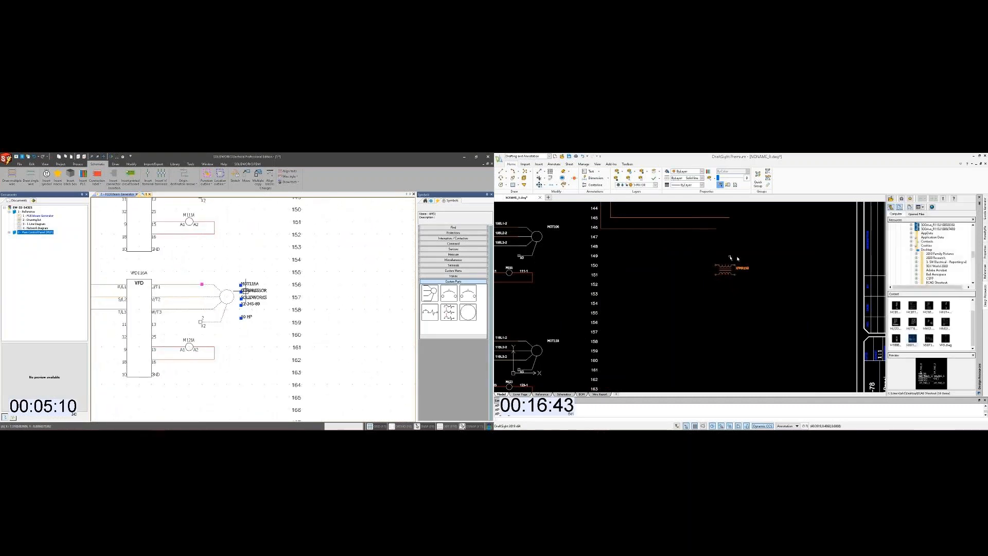
pyautogui.rightClick(245, 290)
pyautogui.click(263, 289)
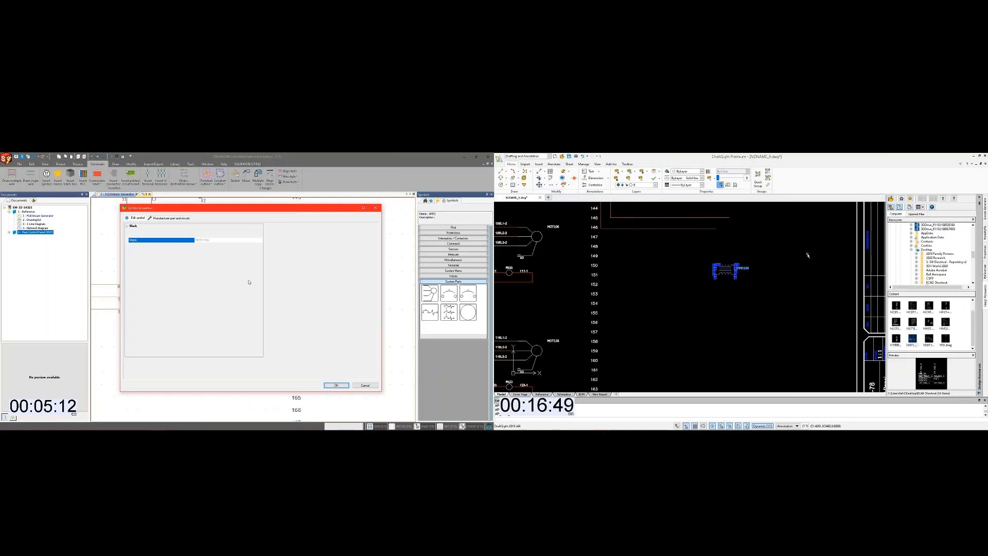
pyautogui.click(169, 217)
pyautogui.click(149, 260)
# Step: Wire XFMR150's left primary terminal up to the line 146 supply wire, and remove the line 116 motor's part to search for another
pyautogui.scroll(6, 723, 259)
pyautogui.click(700, 287)
pyautogui.scroll(-4, 694, 309)
pyautogui.click(190, 231)
pyautogui.click(693, 267)
pyautogui.rightClick(715, 287)
pyautogui.click(726, 291)
pyautogui.click(135, 233)
pyautogui.scroll(6, 724, 329)
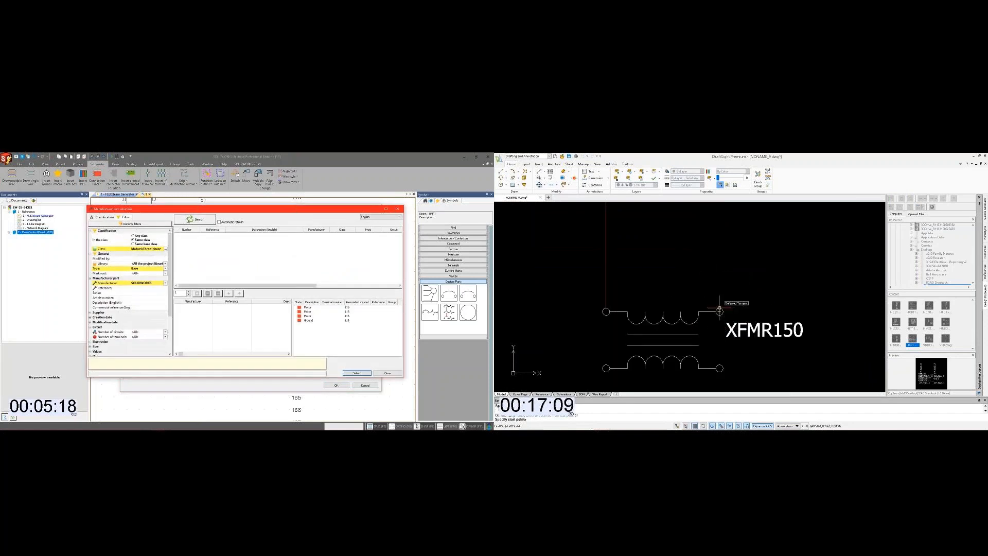
# Step: Draw a wire up from XFMR150's right primary terminal to line 145, and open the part class choice in SOLIDWORKS Electrical
pyautogui.click(719, 311)
pyautogui.scroll(-6, 703, 334)
pyautogui.click(708, 255)
pyautogui.rightClick(726, 263)
pyautogui.click(166, 249)
pyautogui.click(739, 269)
# Step: Extend the line 145 supply wire to the transformer's vertical wire, change that wire's layer, and pick Motors as the part class
pyautogui.scroll(5, 699, 254)
pyautogui.click(696, 254)
pyautogui.click(696, 254)
pyautogui.click(335, 329)
pyautogui.scroll(-5, 737, 284)
pyautogui.click(729, 281)
pyautogui.click(656, 185)
pyautogui.click(636, 202)
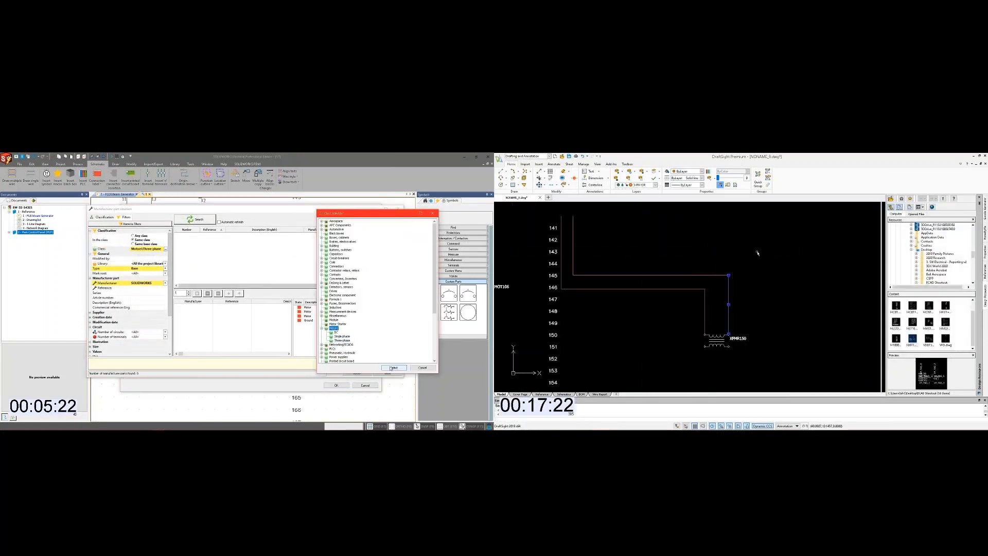
# Step: Search for manufacturer parts in the Motors class, and make the Power layer current in DraftSight
pyautogui.click(394, 367)
pyautogui.press('Escape')
pyautogui.scroll(-3, 772, 298)
pyautogui.moveTo(772, 298); pyautogui.dragTo(742, 245, button='middle')
pyautogui.click(202, 219)
pyautogui.click(655, 184)
pyautogui.click(637, 221)
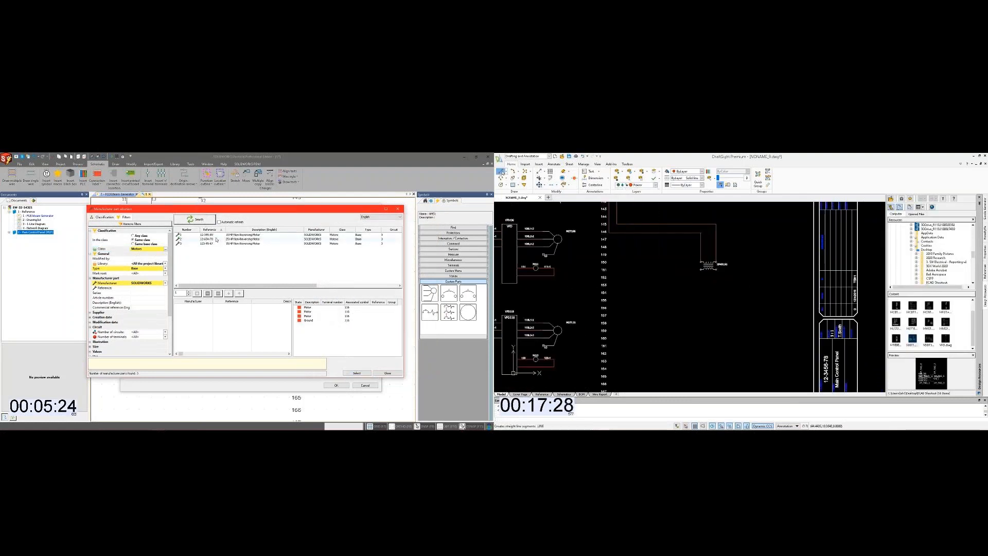
# Step: Assign motor part 123-45-67 to the line 116 motor, and wire XFMR150's left secondary terminal to the second ladder's left rail
pyautogui.click(501, 171)
pyautogui.scroll(5, 701, 277)
pyautogui.click(209, 244)
pyautogui.scroll(-5, 715, 251)
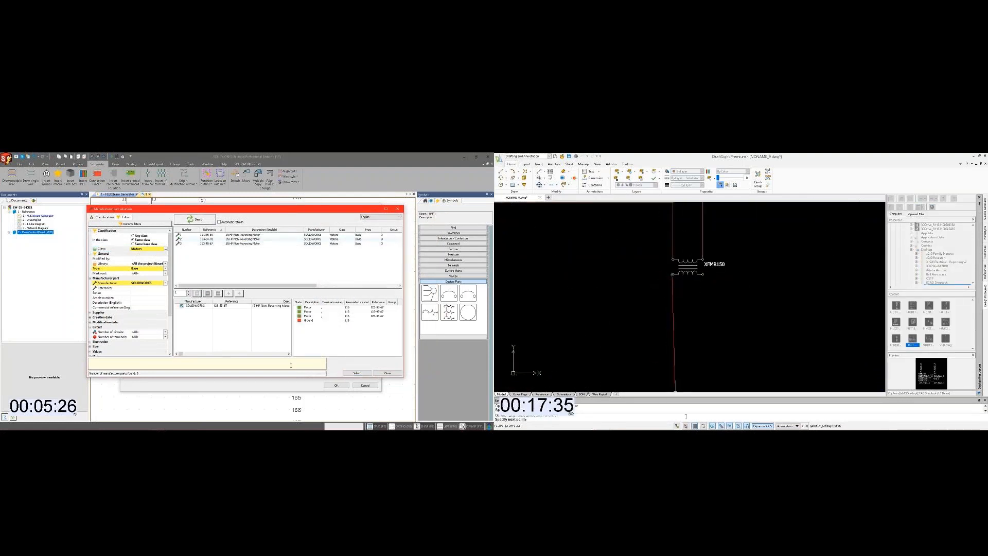
pyautogui.click(357, 372)
pyautogui.scroll(-3, 578, 325)
pyautogui.rightClick(614, 348)
pyautogui.click(624, 352)
# Step: Make the Neutral layer current and start a wire in DraftSight, and open the line 116 motor's description for editing
pyautogui.scroll(-2, 653, 335)
pyautogui.moveTo(653, 335); pyautogui.dragTo(588, 315, button='middle')
pyautogui.scroll(5, 590, 313)
pyautogui.click(138, 219)
pyautogui.click(655, 185)
pyautogui.click(638, 219)
pyautogui.click(217, 309)
pyautogui.click(501, 175)
# Step: Set the line 116 motor's description to BLOWER, and draw the neutral wire from XFMR150's right secondary terminal down the ladder's right side
pyautogui.moveTo(200, 308); pyautogui.dragTo(194, 308)
pyautogui.scroll(6, 564, 265)
pyautogui.write('BLOWE')
pyautogui.scroll(-6, 654, 273)
pyautogui.write('R')
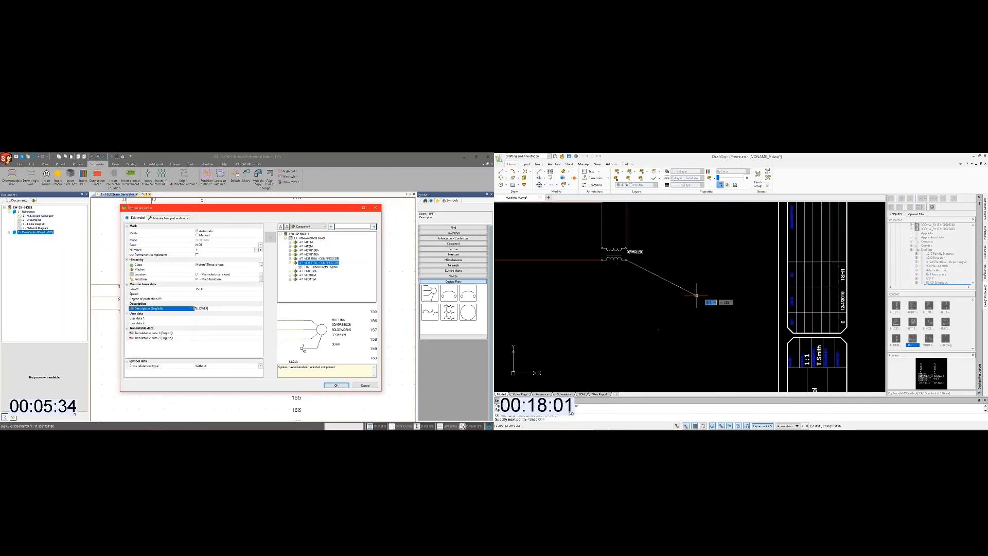
pyautogui.press('F9')
pyautogui.click(336, 386)
pyautogui.scroll(-5, 707, 324)
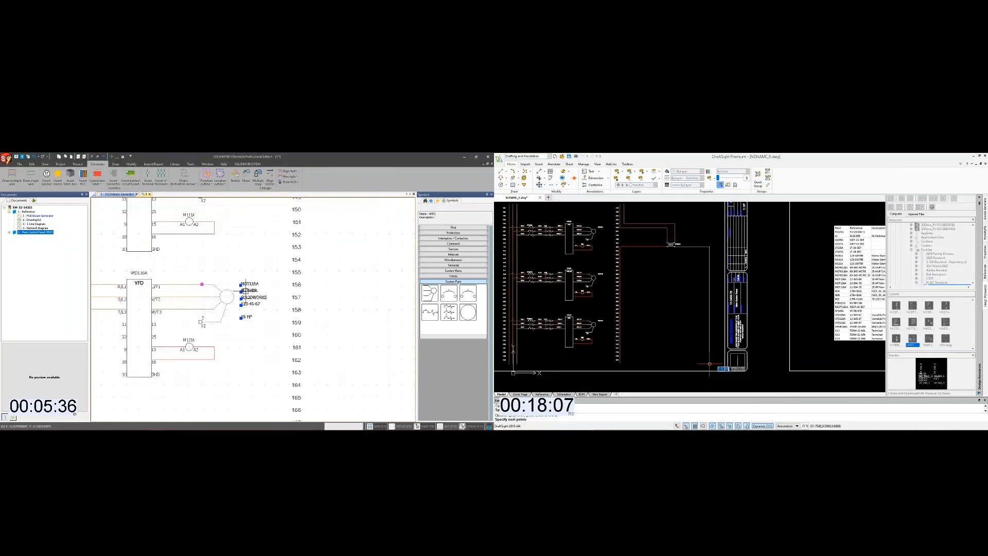
pyautogui.scroll(-1, 256, 345)
# Step: Draw a vertical Power-layer wire down from XFMR150's left secondary terminal, and paste another VFD motor circuit in SOLIDWORKS Electrical
pyautogui.scroll(5, 655, 238)
pyautogui.moveTo(251, 353); pyautogui.dragTo(278, 323, button='middle')
pyautogui.click(655, 185)
pyautogui.scroll(-2, 276, 327)
pyautogui.click(637, 226)
pyautogui.click(501, 171)
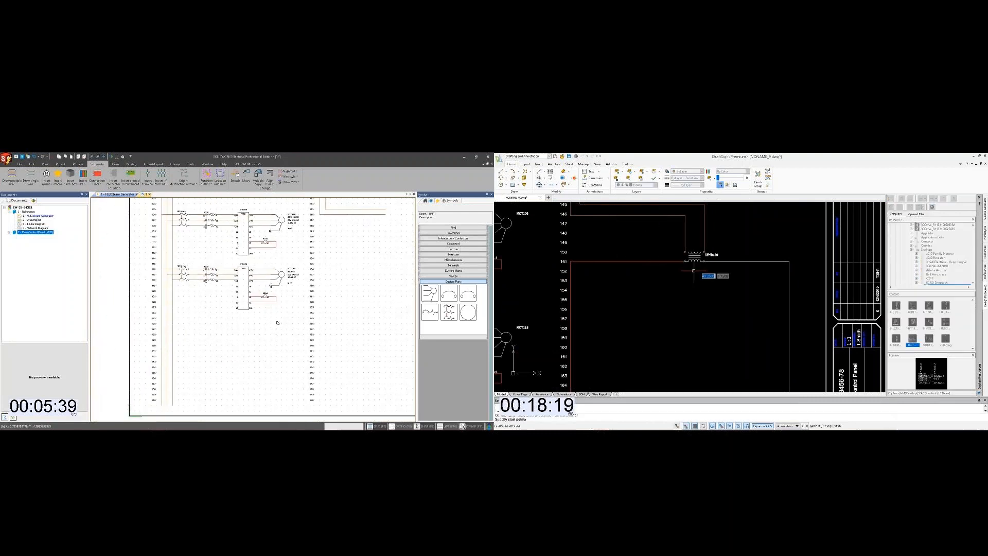
pyautogui.scroll(3, 689, 270)
pyautogui.scroll(6, 683, 252)
pyautogui.click(672, 254)
pyautogui.hotkey('ctrl', 'v')
pyautogui.scroll(-11, 685, 330)
pyautogui.click(685, 382)
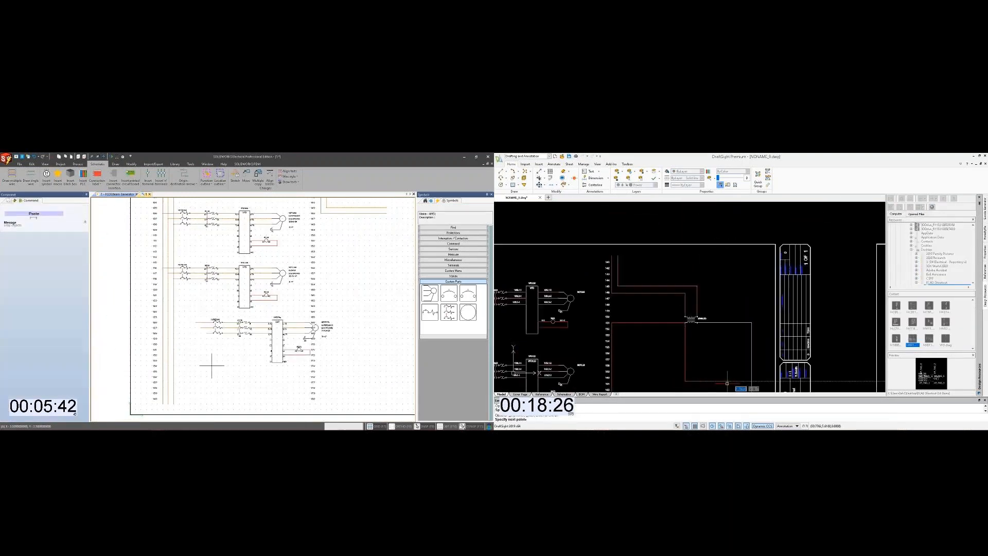
pyautogui.rightClick(685, 334)
pyautogui.click(696, 338)
# Step: Draw a horizontal branch wire from the vertical wire below the transformer, and place the pasted circuit at line 126 in SOLIDWORKS Electrical
pyautogui.scroll(-2, 574, 204)
pyautogui.click(501, 171)
pyautogui.click(662, 332)
pyautogui.click(163, 360)
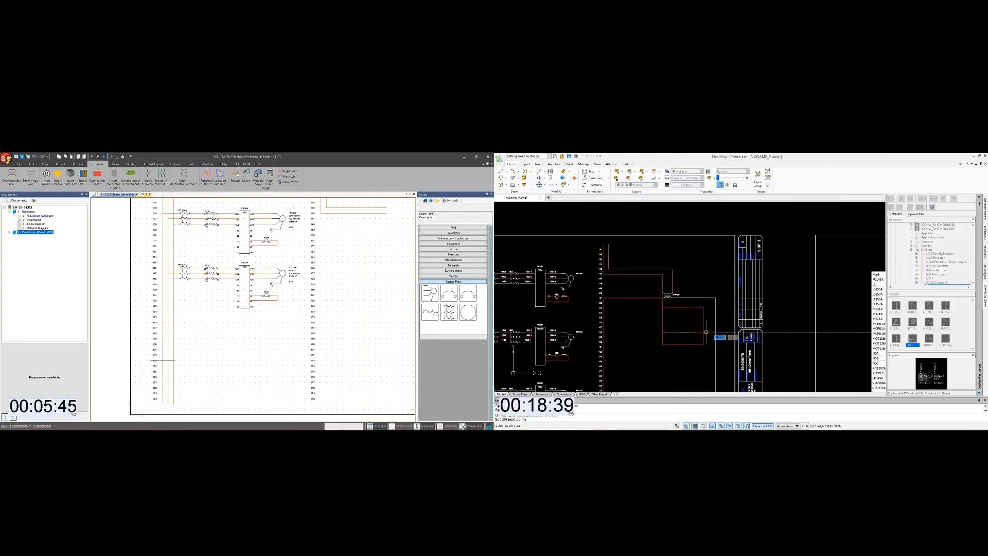
pyautogui.press('Return')
# Step: Open the line 126 motor's properties and start a search for a new manufacturer part
pyautogui.scroll(3, 277, 328)
pyautogui.moveTo(300, 326); pyautogui.dragTo(258, 329, button='middle')
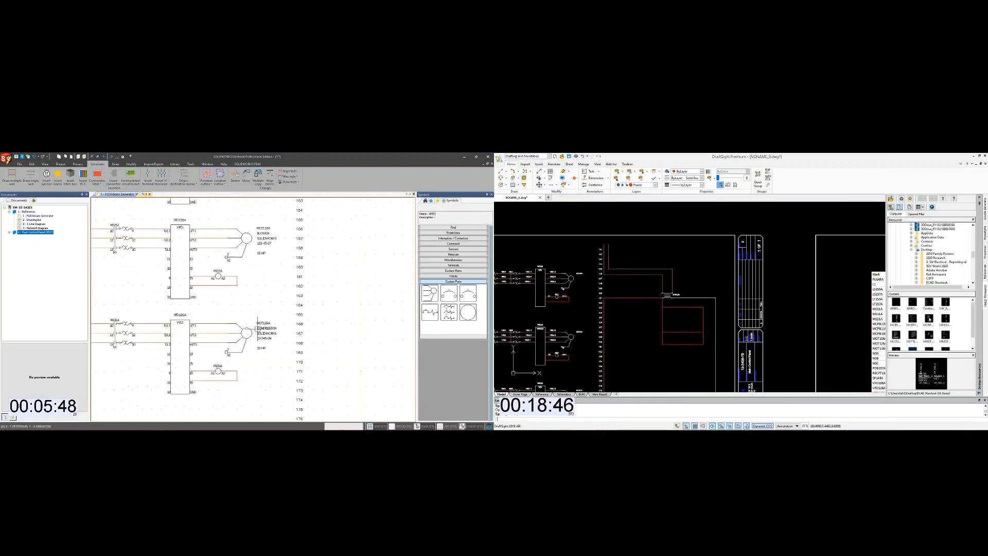
pyautogui.rightClick(257, 328)
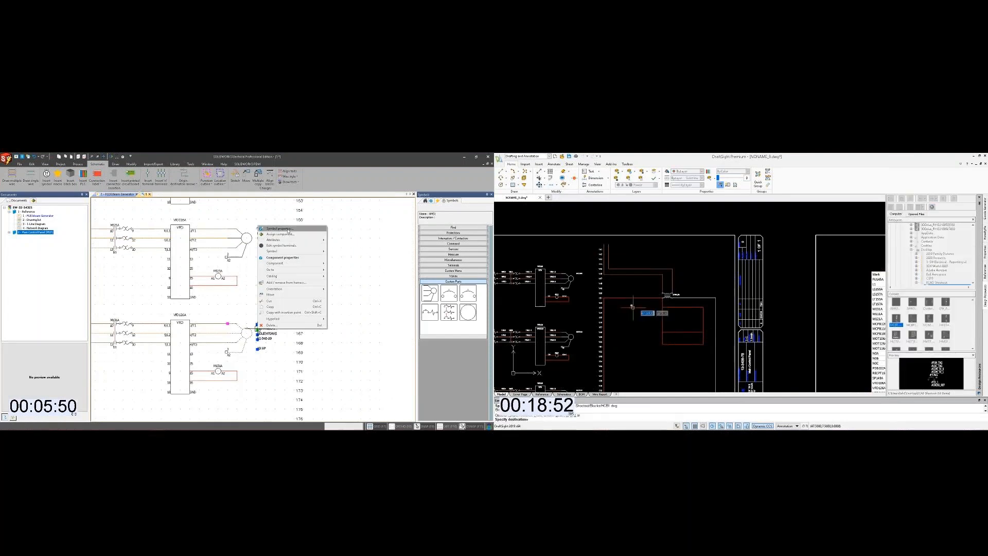
pyautogui.click(279, 228)
pyautogui.click(175, 218)
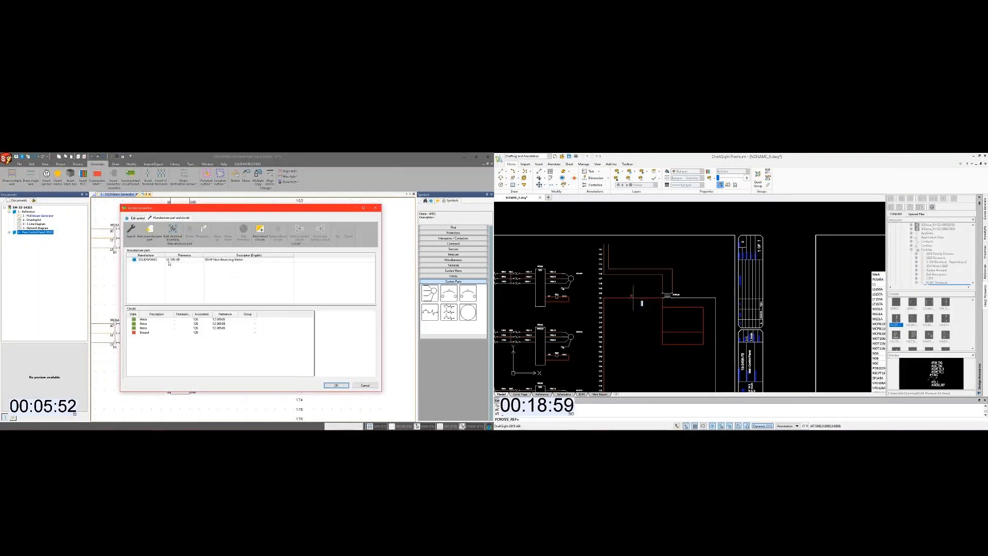
pyautogui.click(131, 231)
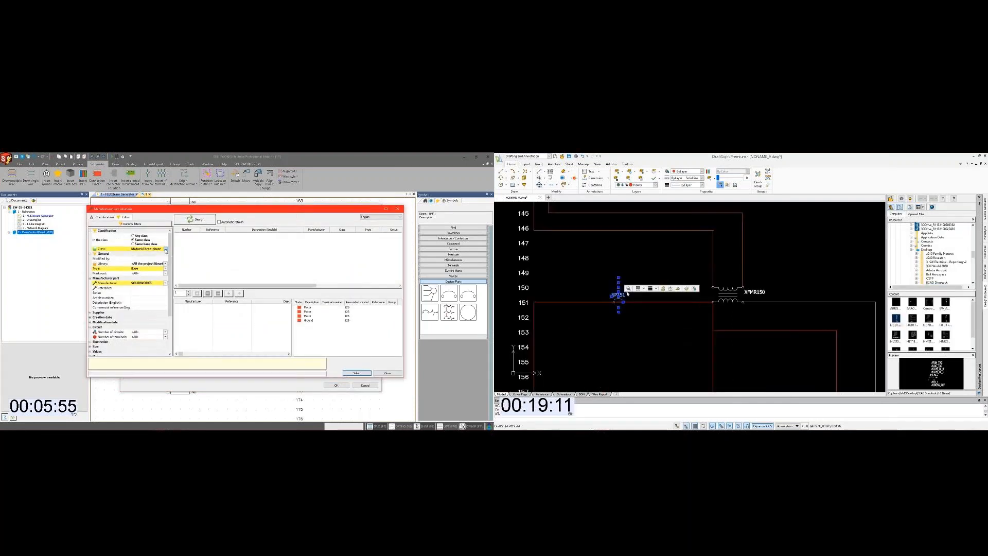
# Step: Search the Motors class and assign the second listed motor part to the line 126 motor
pyautogui.click(166, 249)
pyautogui.click(394, 367)
pyautogui.click(210, 222)
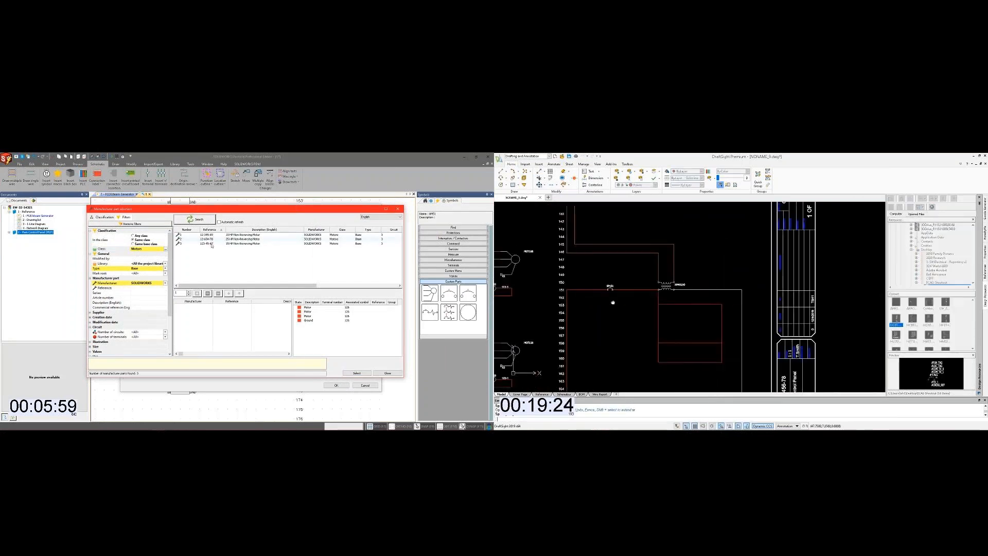
pyautogui.click(206, 238)
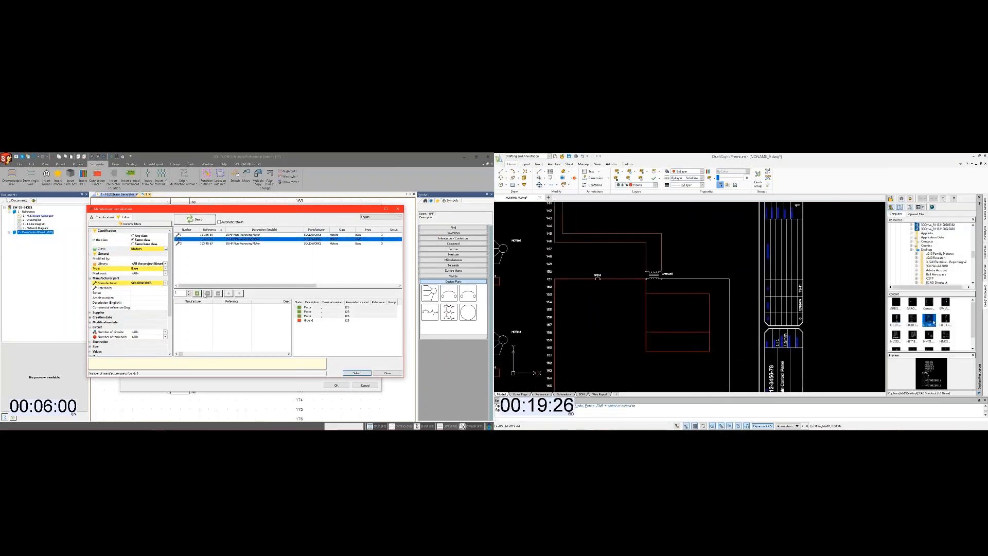
pyautogui.click(359, 373)
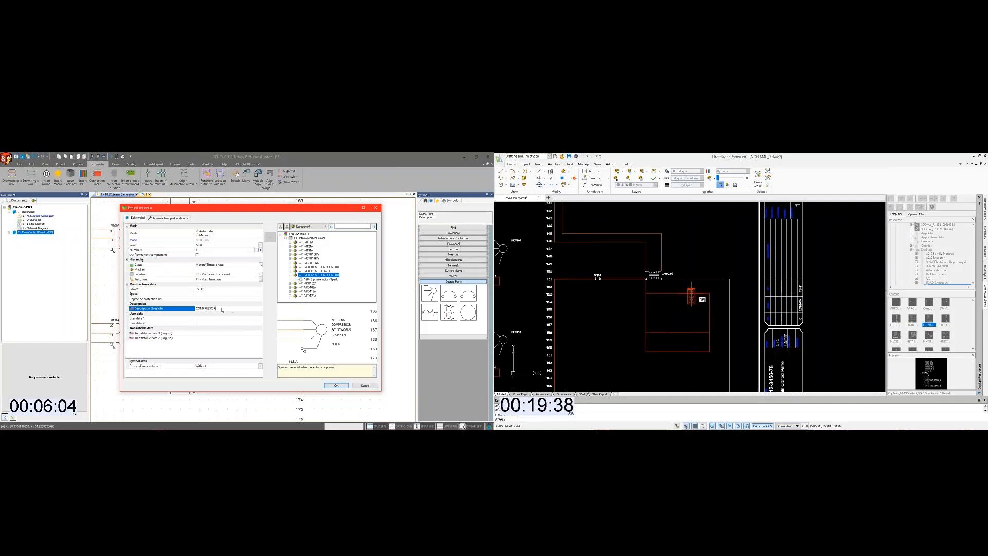
# Step: Set the line 126 motor's description to FEEDWATER PUMP in SOLIDWORKS Electrical
pyautogui.click(187, 308)
pyautogui.write('F')
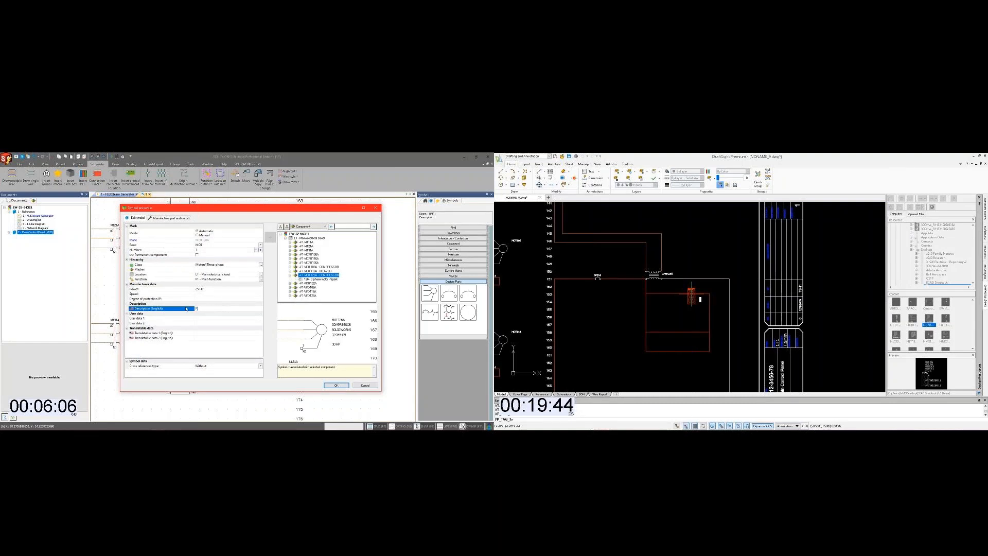
pyautogui.write('EEDWATER')
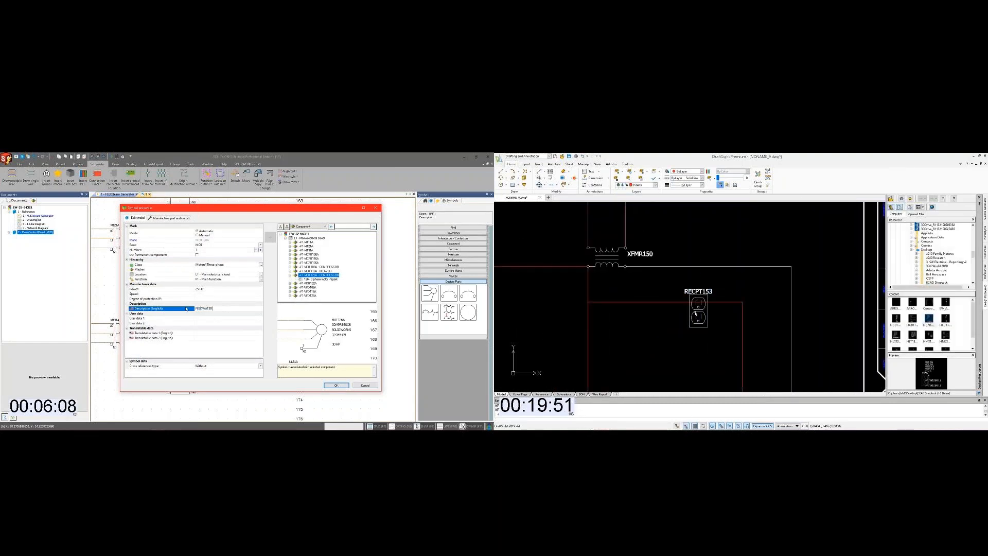
pyautogui.write(' PUMP')
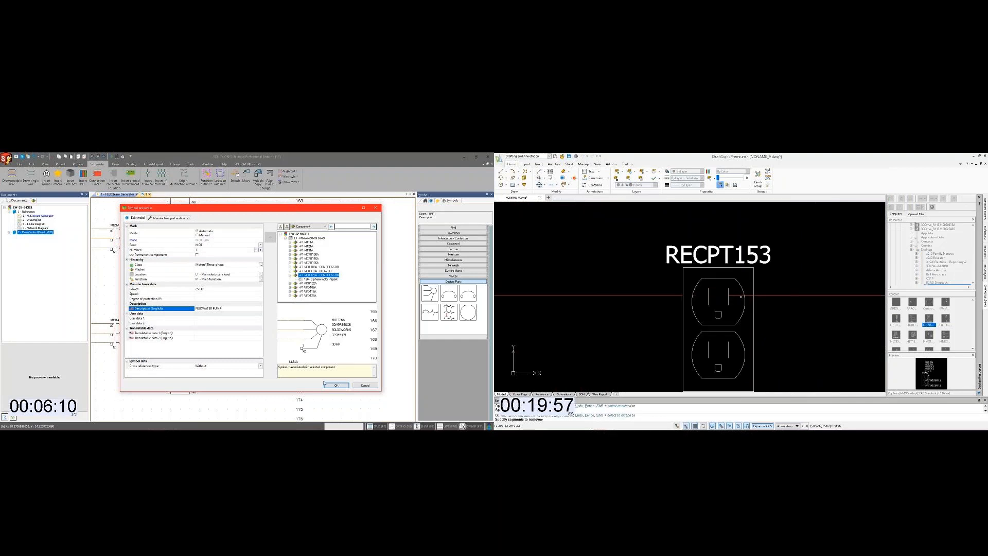
pyautogui.click(335, 385)
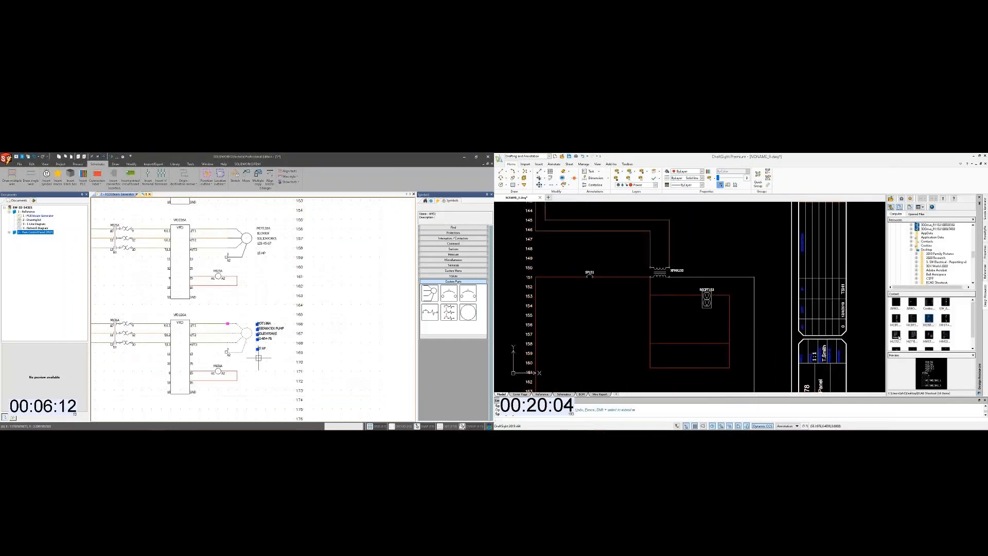
pyautogui.press('Escape')
pyautogui.scroll(-1, 257, 357)
pyautogui.moveTo(236, 356); pyautogui.dragTo(309, 352, button='middle')
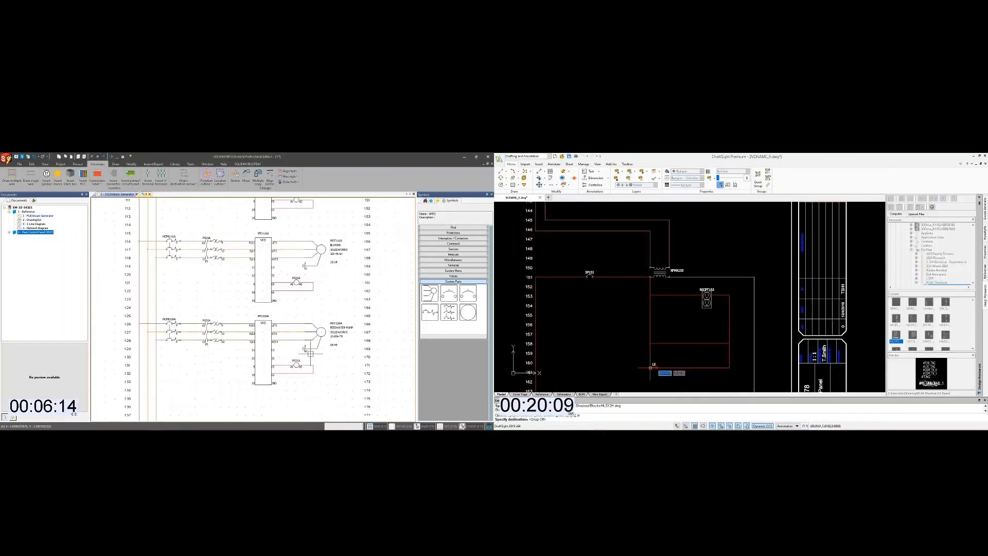
# Step: Place the limit switch block tagged LS161 on the lowest branch in DraftSight, and open the line 126 breaker's manufacturer part in SOLIDWORKS Electrical
pyautogui.click(668, 367)
pyautogui.rightClick(172, 322)
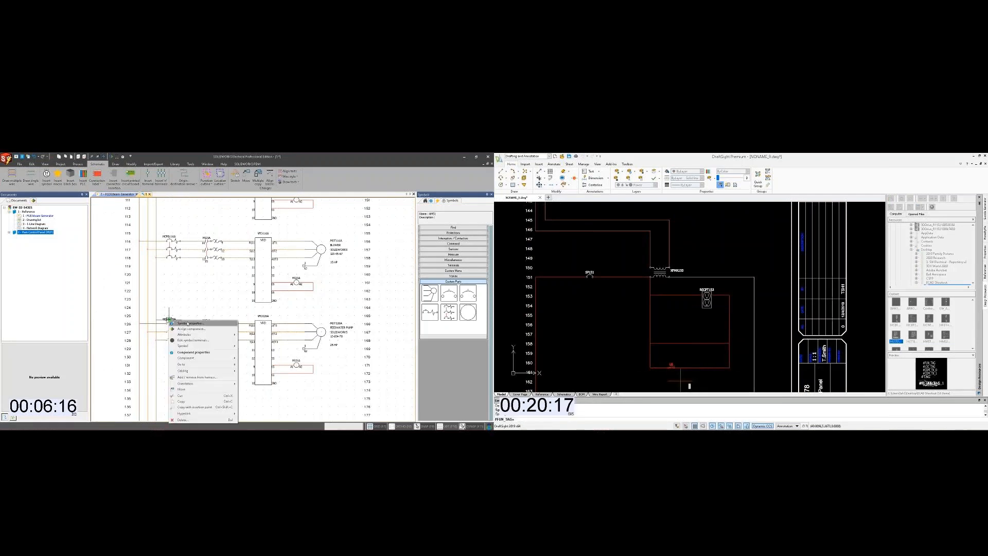
pyautogui.click(191, 327)
pyautogui.click(165, 217)
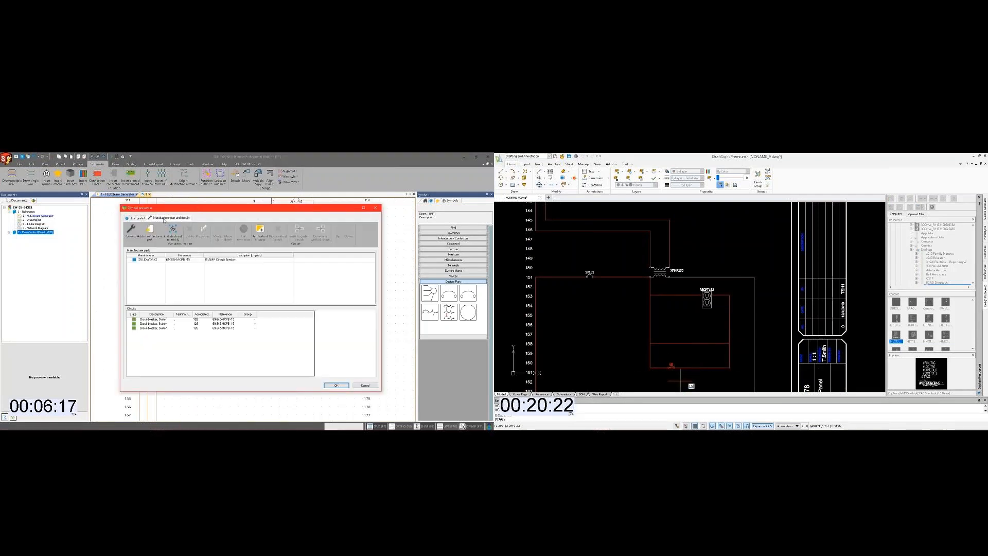
pyautogui.click(148, 263)
# Step: Change the layer of the LS161 block and the current layer in DraftSight, and remove the breaker's existing part in SOLIDWORKS Electrical
pyautogui.click(672, 369)
pyautogui.click(655, 185)
pyautogui.click(636, 211)
pyautogui.click(189, 232)
pyautogui.press('Escape')
pyautogui.click(655, 184)
pyautogui.click(636, 190)
# Step: Search the circuit breaker parts and assign the first one to the line 126 breaker, and finish trimming the wire through LS161 in DraftSight
pyautogui.click(131, 233)
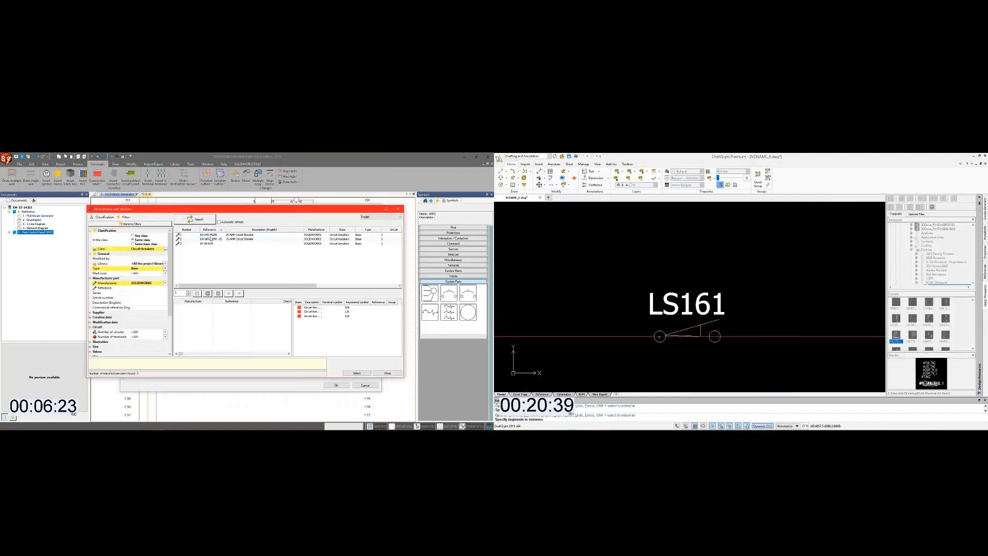
pyautogui.click(206, 235)
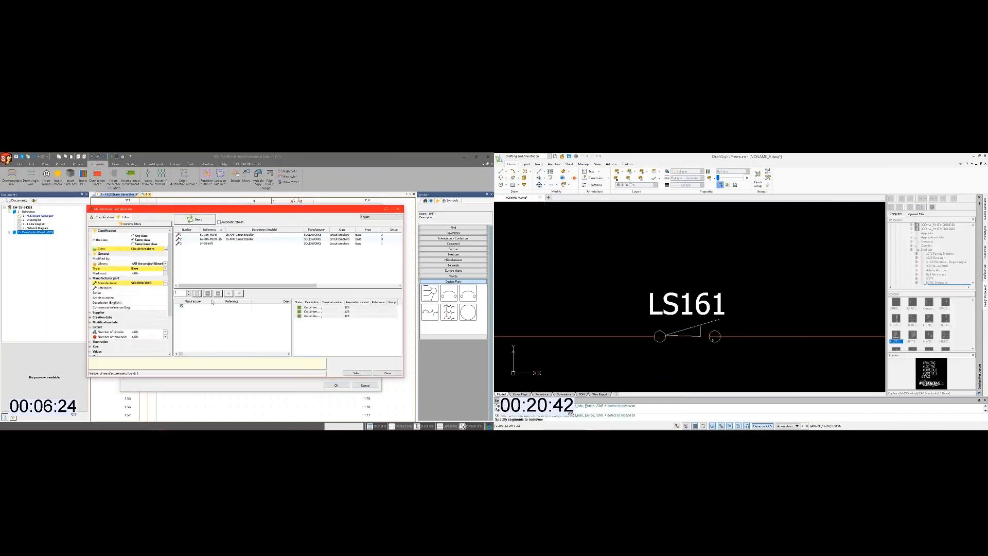
pyautogui.click(365, 375)
pyautogui.scroll(-10, 713, 350)
pyautogui.click(337, 385)
pyautogui.rightClick(678, 327)
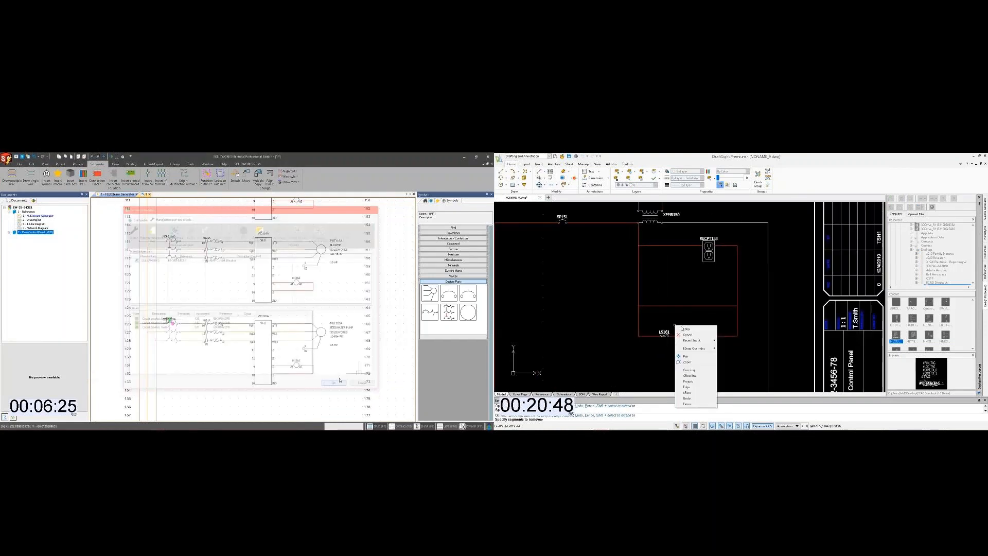
pyautogui.click(687, 329)
# Step: Copy the LS161 limit switch from the lowest branch to the branch above it, using the left wire corner as reference point
pyautogui.click(665, 333)
pyautogui.rightClick(680, 365)
pyautogui.click(693, 242)
pyautogui.click(639, 336)
pyautogui.scroll(-4, 338, 286)
pyautogui.hotkey('ctrl', 'v')
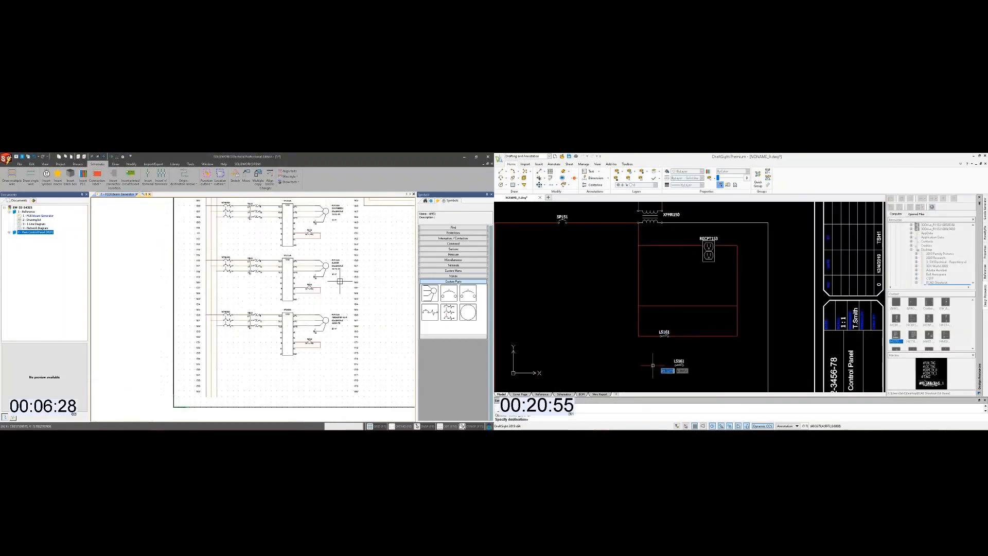
pyautogui.click(639, 306)
# Step: Trim the wire segments running through the copied limit switch on the middle branch
pyautogui.moveTo(339, 285); pyautogui.dragTo(277, 303, button='middle')
pyautogui.scroll(5, 672, 307)
pyautogui.write('tr')
pyautogui.press('Return')
pyautogui.press('Return')
pyautogui.scroll(7, 646, 304)
pyautogui.click(662, 301)
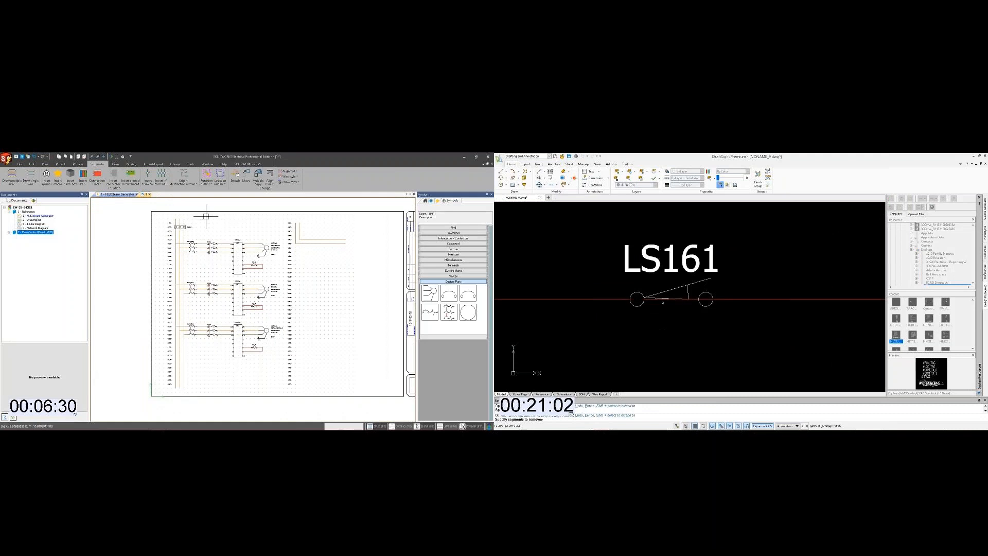
pyautogui.click(698, 299)
pyautogui.press('Escape')
pyautogui.scroll(-5, 690, 301)
pyautogui.scroll(5, 591, 313)
pyautogui.scroll(-10, 642, 323)
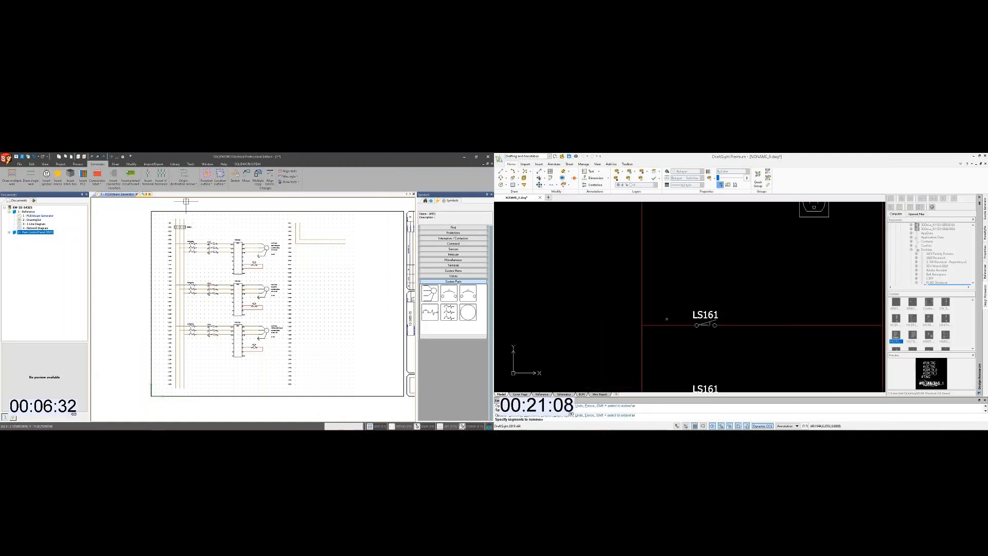
pyautogui.moveTo(699, 279); pyautogui.dragTo(654, 305, button='middle')
# Step: Open the origin-destination manager in SOLIDWORKS Electrical, and place a light block on the middle branch in DraftSight
pyautogui.click(180, 175)
pyautogui.press('Escape')
pyautogui.scroll(-2, 654, 304)
pyautogui.scroll(-2, 911, 325)
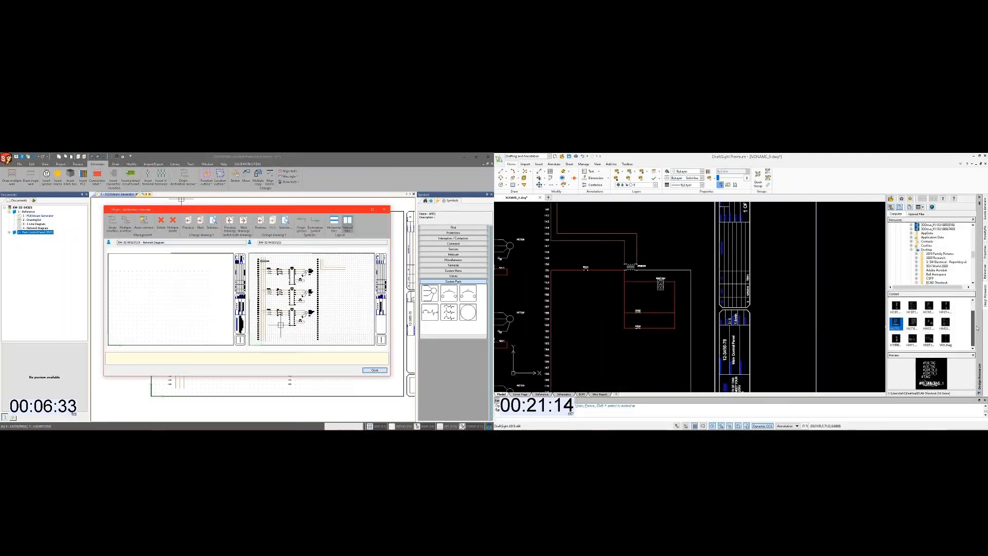
pyautogui.scroll(2, 283, 329)
pyautogui.click(912, 325)
pyautogui.scroll(-1, 294, 325)
pyautogui.click(654, 303)
# Step: Tag the new light block LT159, and start a single origin-destination insertion in SOLIDWORKS Electrical
pyautogui.press('Return')
pyautogui.press('Return')
pyautogui.press('Return')
pyautogui.click(113, 224)
pyautogui.press('Return')
pyautogui.write('LT15')
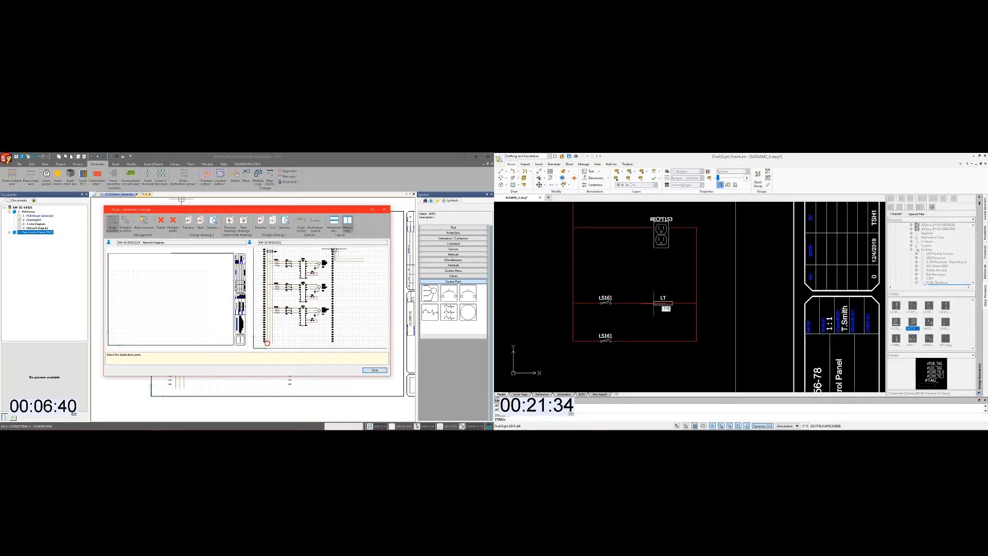
pyautogui.write('9')
pyautogui.press('Return')
# Step: Set the origin at the lower end of the first ladder's vertical wires, and retag the middle branch's limit switch LS158 in DraftSight
pyautogui.click(267, 343)
pyautogui.scroll(-3, 645, 305)
pyautogui.click(627, 303)
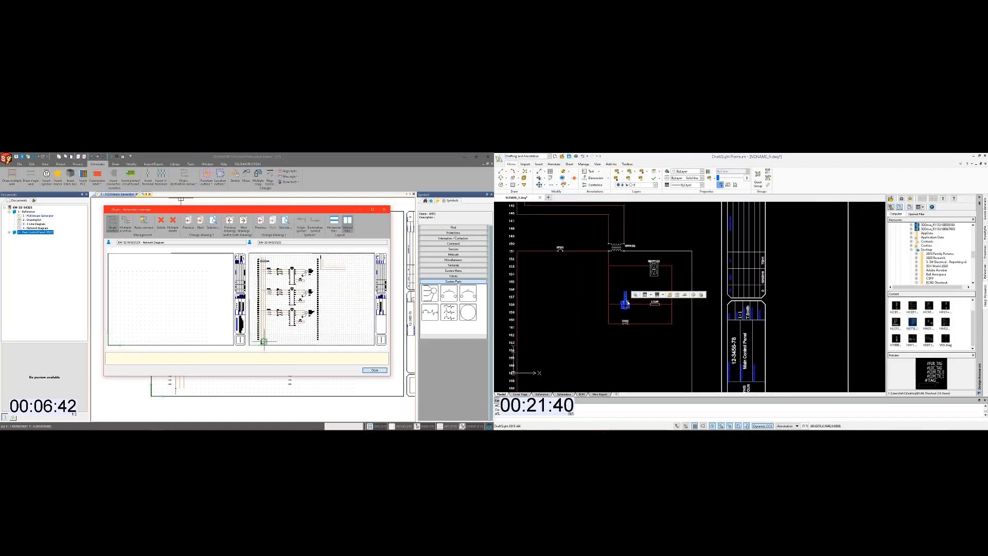
pyautogui.doubleClick(627, 302)
pyautogui.click(771, 359)
pyautogui.scroll(4, 647, 304)
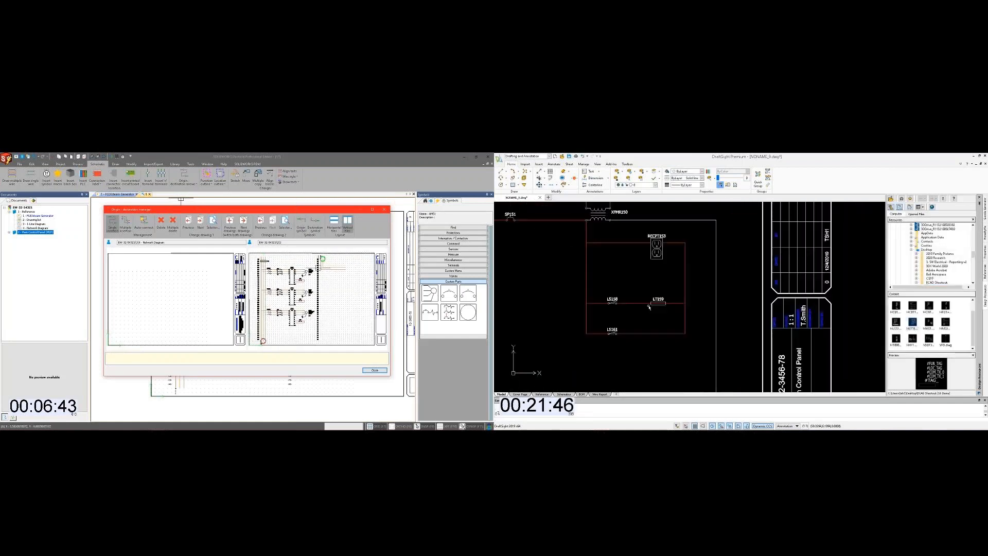
# Step: Retag the light block LT158, and set the destination at the upper end of the second ladder's wires in SOLIDWORKS Electrical
pyautogui.doubleClick(650, 303)
pyautogui.click(324, 259)
pyautogui.click(771, 359)
# Step: Trim the wire running through LT158 in DraftSight, and close the origin-destination manager in SOLIDWORKS Electrical
pyautogui.click(539, 178)
pyautogui.press('Return')
pyautogui.click(375, 370)
pyautogui.scroll(4, 659, 305)
pyautogui.click(660, 296)
pyautogui.scroll(-1, 652, 335)
pyautogui.press('Escape')
pyautogui.scroll(-4, 653, 336)
pyautogui.scroll(2, 184, 375)
# Step: Copy the LT158 light block from the middle branch to the lowest branch, using the right wire junction as reference point
pyautogui.click(657, 320)
pyautogui.rightClick(658, 335)
pyautogui.click(671, 201)
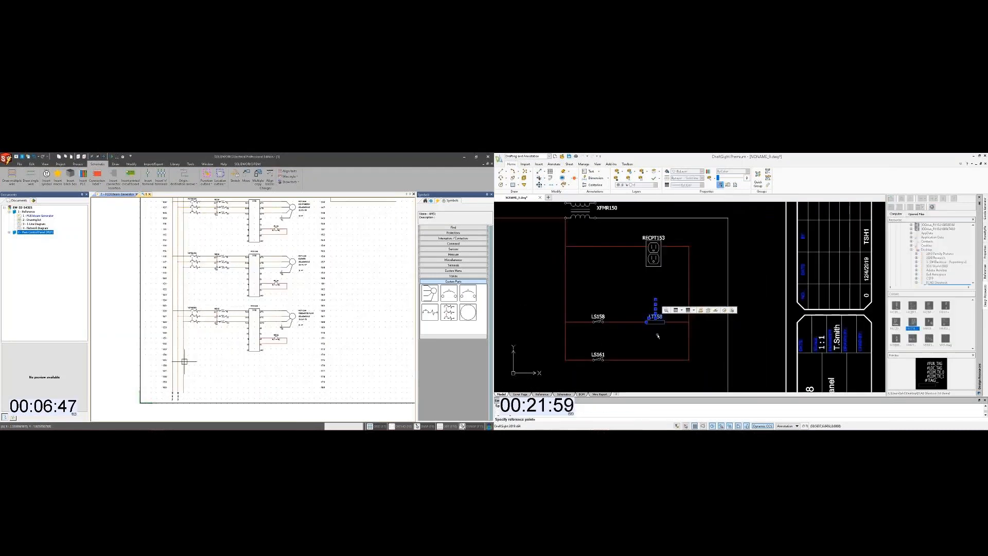
pyautogui.click(184, 361)
pyautogui.click(688, 322)
pyautogui.hotkey('ctrl', 'v')
pyautogui.click(688, 359)
# Step: Remove the wire segment running through the copied light block on the lowest branch
pyautogui.click(539, 178)
pyautogui.press('Return')
pyautogui.click(656, 360)
pyautogui.press('Delete')
pyautogui.press('Escape')
pyautogui.scroll(-3, 331, 270)
# Step: Retag the lowest branch's light block LT161
pyautogui.doubleClick(660, 354)
pyautogui.moveTo(360, 258); pyautogui.dragTo(277, 281, button='middle')
pyautogui.doubleClick(657, 282)
pyautogui.write('LT161')
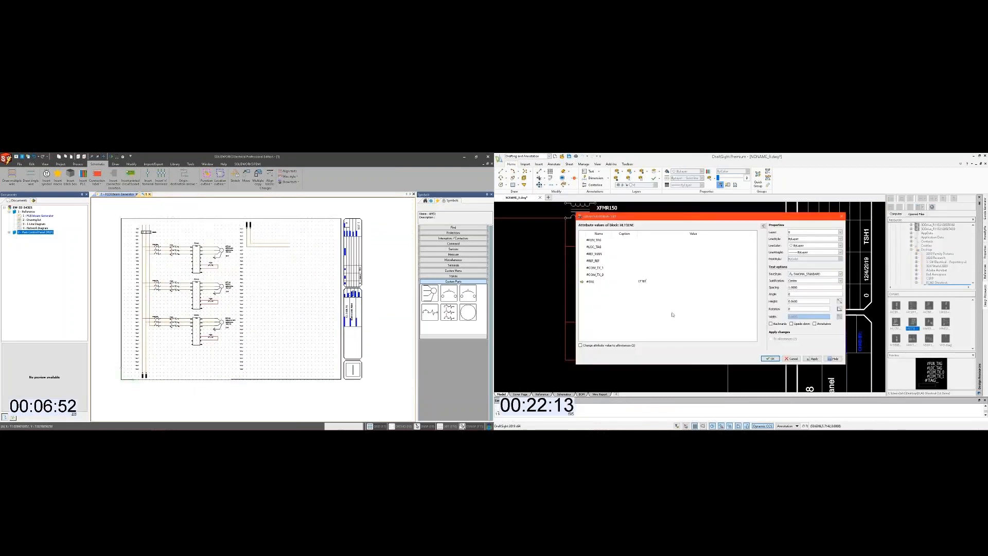
pyautogui.click(774, 360)
pyautogui.scroll(3, 289, 253)
pyautogui.scroll(-5, 607, 317)
# Step: Move the wires right of the receptacle and lights to the Neutral layer in DraftSight, and start a symbol insertion in SOLIDWORKS Electrical
pyautogui.click(289, 252)
pyautogui.scroll(4, 633, 288)
pyautogui.click(633, 290)
pyautogui.click(639, 322)
pyautogui.click(633, 351)
pyautogui.click(656, 185)
pyautogui.click(46, 177)
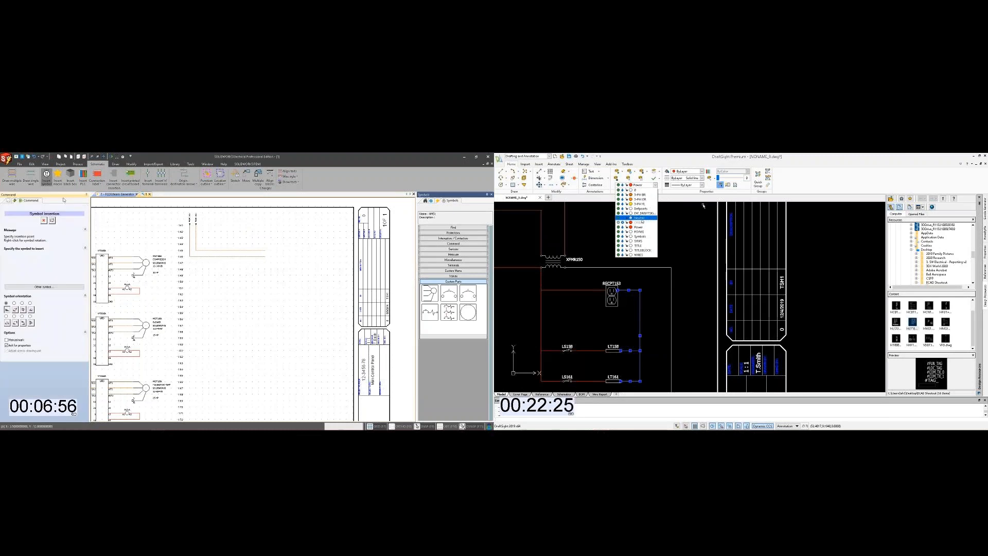
pyautogui.click(649, 218)
pyautogui.press('Escape')
# Step: Insert the fuse block on the transformer feed wires at line 145 in DraftSight, and open the symbol selection in SOLIDWORKS Electrical
pyautogui.scroll(-4, 637, 247)
pyautogui.moveTo(858, 269); pyautogui.dragTo(872, 302, button='middle')
pyautogui.click(55, 287)
pyautogui.moveTo(945, 307); pyautogui.dragTo(591, 260)
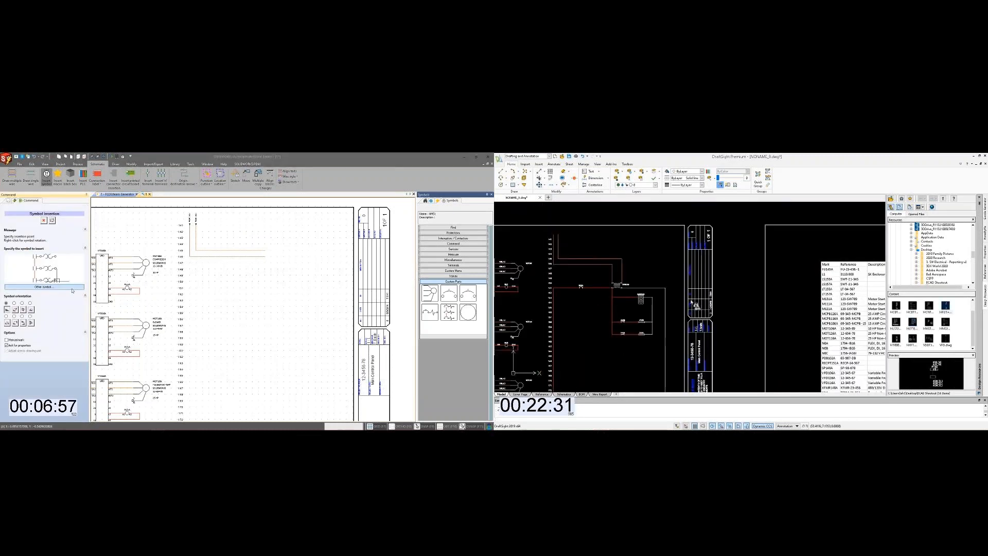
pyautogui.scroll(3, 591, 260)
pyautogui.click(587, 256)
# Step: Tag the fuse block FU145 in DraftSight, and choose the first symbol of the Transformers class in SOLIDWORKS Electrical
pyautogui.moveTo(153, 300); pyautogui.dragTo(153, 355)
pyautogui.press('Return')
pyautogui.press('Return')
pyautogui.press('Return')
pyautogui.click(98, 373)
pyautogui.write('FU145')
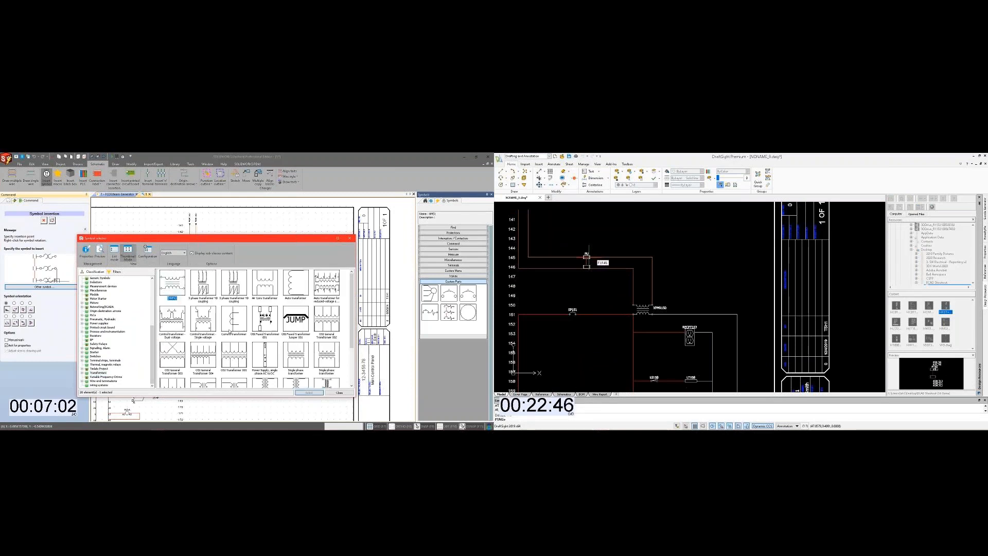
pyautogui.press('Return')
pyautogui.click(309, 392)
# Step: Trim the two feed wires running through the FU145 fuses in DraftSight
pyautogui.scroll(-2, 622, 276)
pyautogui.click(539, 172)
pyautogui.scroll(2, 601, 269)
pyautogui.click(599, 260)
pyautogui.click(599, 270)
pyautogui.rightClick(626, 287)
pyautogui.click(637, 290)
pyautogui.scroll(-4, 618, 280)
pyautogui.moveTo(617, 288); pyautogui.dragTo(693, 296, button='middle')
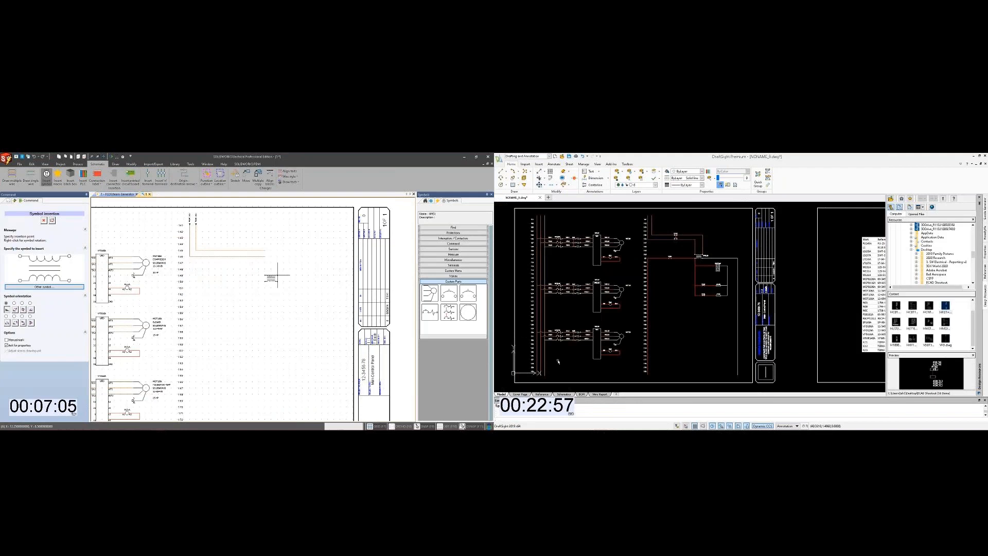
# Step: Place the transformer symbol just below the right end of the second ladder's feed wires in SOLIDWORKS Electrical
pyautogui.scroll(2, 546, 338)
pyautogui.click(539, 342)
pyautogui.click(276, 269)
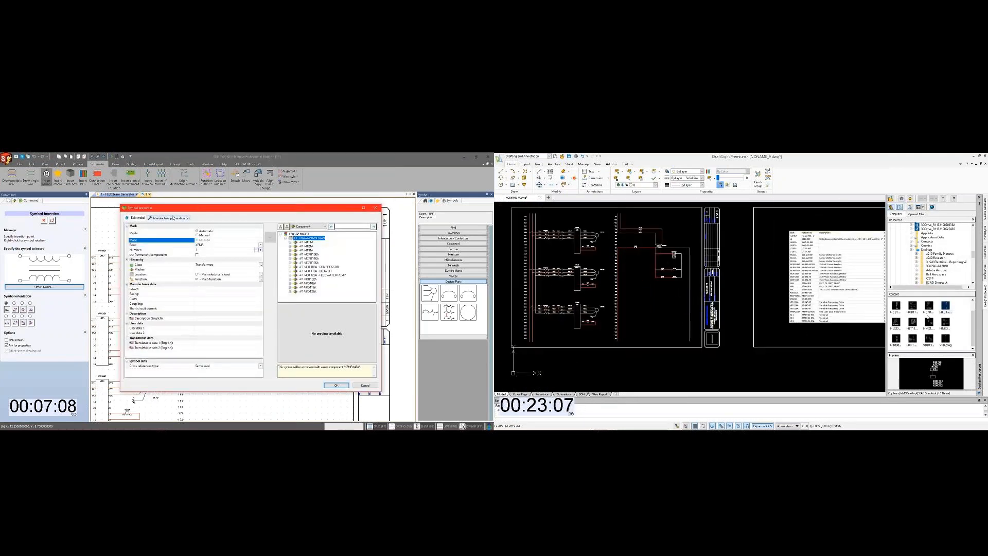
# Step: Search the transformer manufacturer parts and assign the listed dual transformer to the new symbol
pyautogui.click(173, 218)
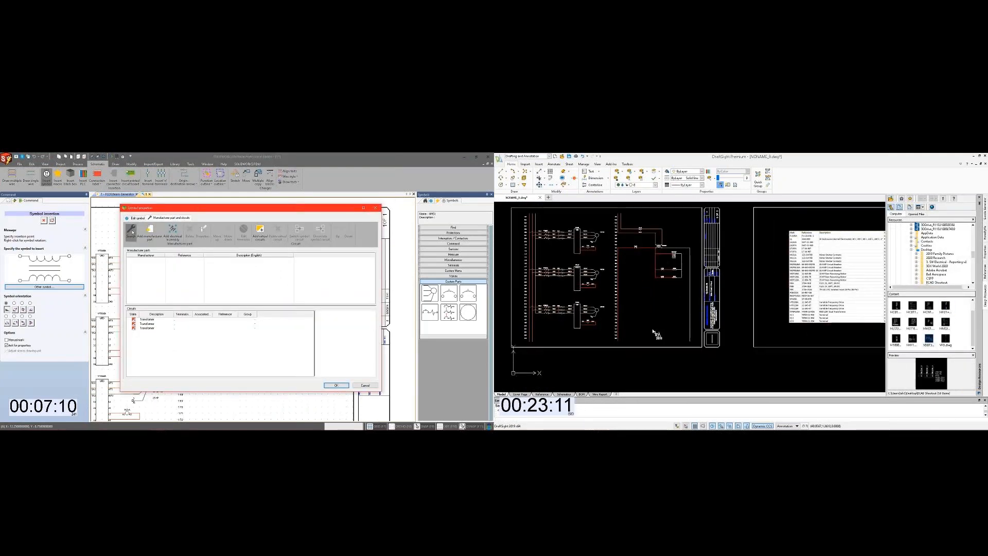
pyautogui.click(131, 228)
pyautogui.scroll(5, 530, 229)
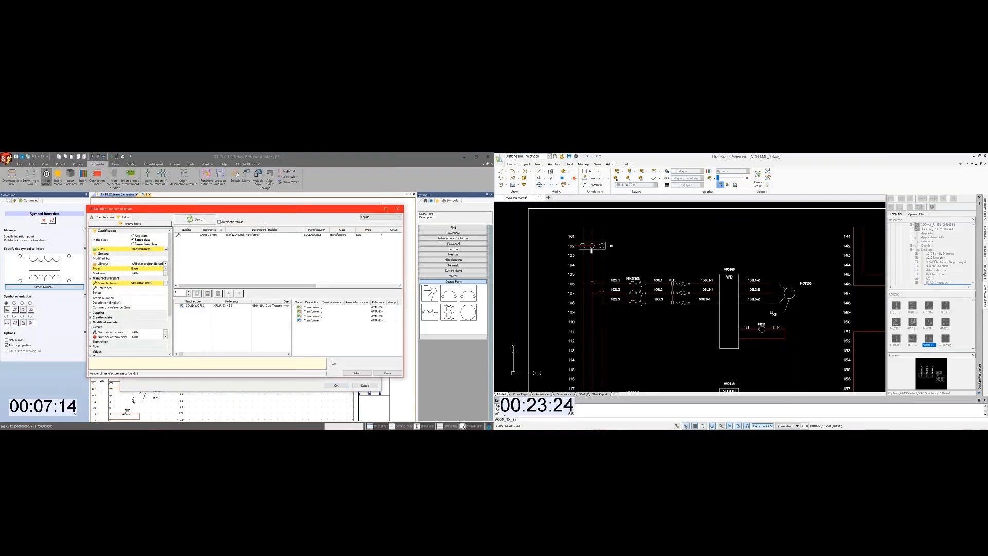
pyautogui.click(354, 373)
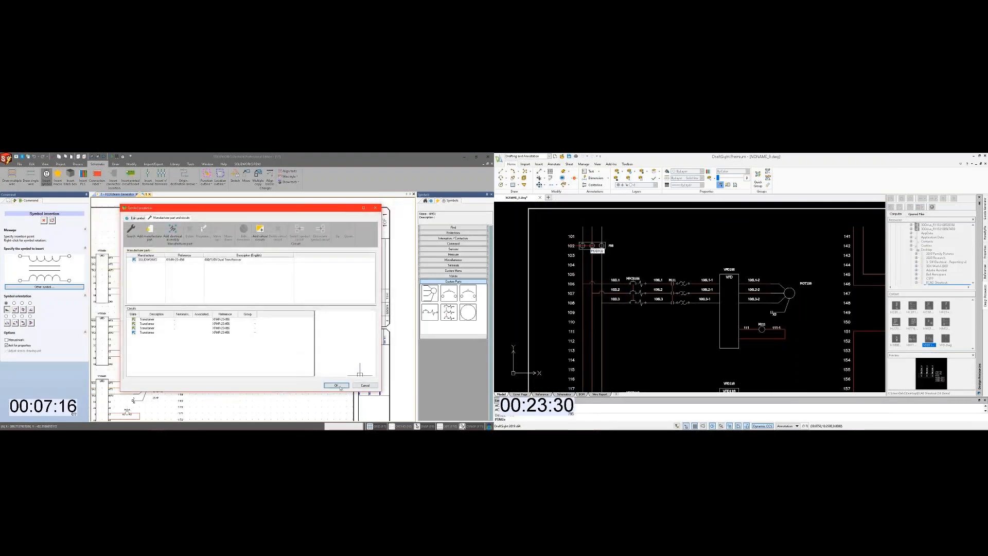
pyautogui.click(339, 386)
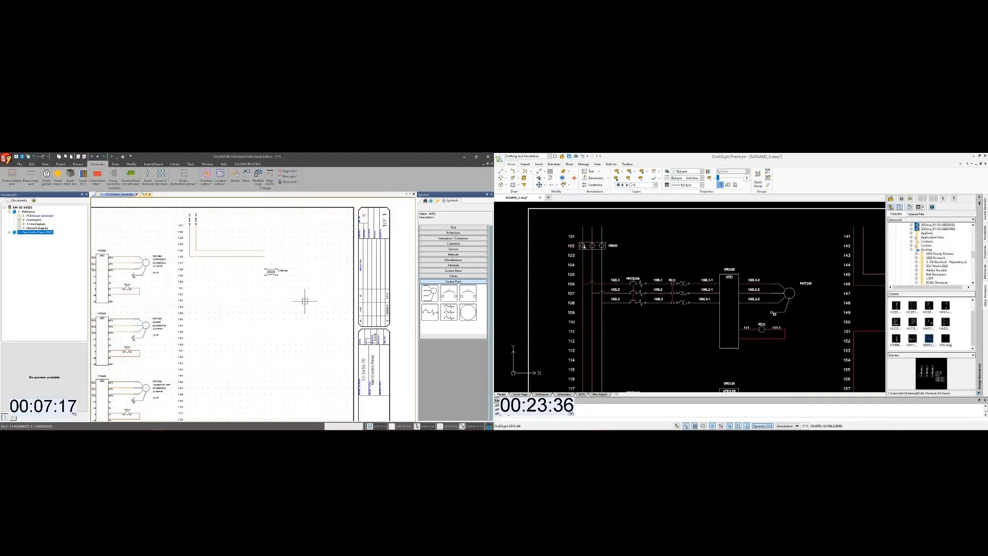
# Step: Copy a 102L1 wire number in DraftSight, and open the wire style list for a single wire in SOLIDWORKS Electrical
pyautogui.scroll(5, 577, 245)
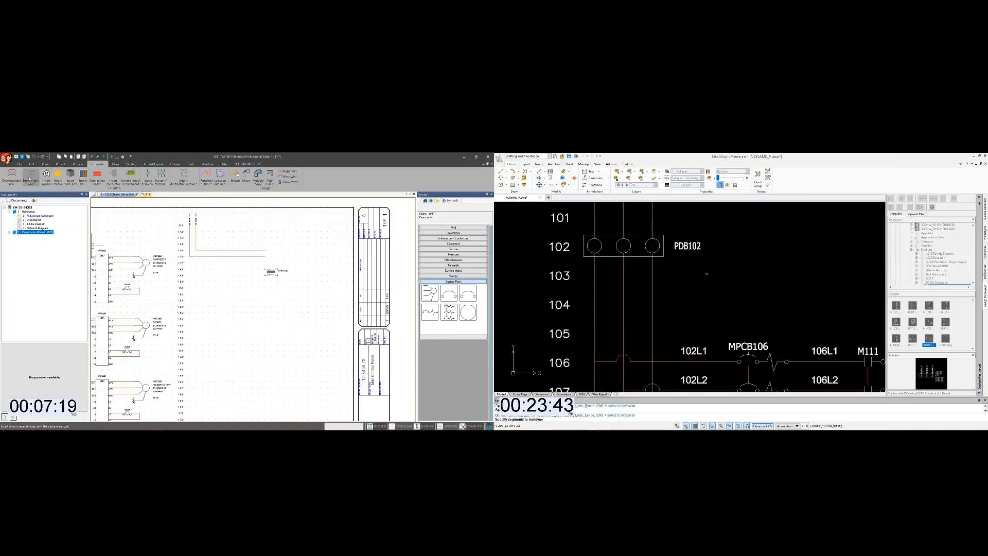
pyautogui.click(30, 176)
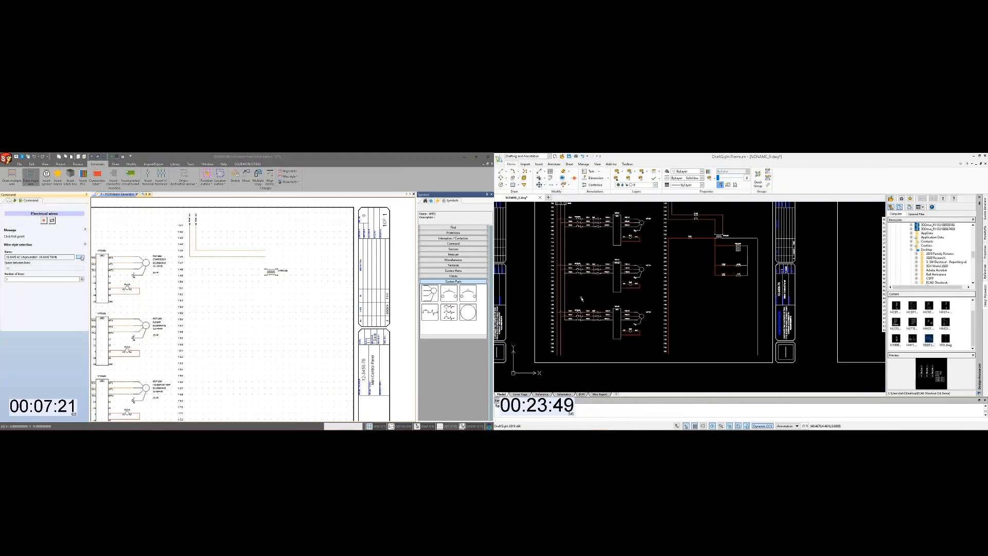
pyautogui.click(81, 258)
pyautogui.scroll(4, 573, 315)
pyautogui.click(569, 304)
pyautogui.rightClick(588, 243)
pyautogui.click(603, 272)
pyautogui.moveTo(305, 290); pyautogui.dragTo(303, 269)
# Step: Paste the wire number above both FU145 feed wires in DraftSight, and highlight the 12 AWG power wire style in SOLIDWORKS Electrical
pyautogui.click(560, 308)
pyautogui.scroll(-4, 598, 276)
pyautogui.hotkey('ctrl', 'v')
pyautogui.scroll(5, 664, 243)
pyautogui.click(663, 237)
pyautogui.hotkey('ctrl', 'v')
pyautogui.click(657, 250)
pyautogui.click(209, 277)
# Step: Change the lower pasted wire number to 102L2 in DraftSight, and apply the chosen 12 AWG wire style in SOLIDWORKS Electrical
pyautogui.scroll(2, 675, 235)
pyautogui.doubleClick(674, 254)
pyautogui.press('BackSpace')
pyautogui.write('2')
pyautogui.click(689, 263)
pyautogui.scroll(-3, 689, 265)
pyautogui.press('Escape')
pyautogui.scroll(3, 625, 263)
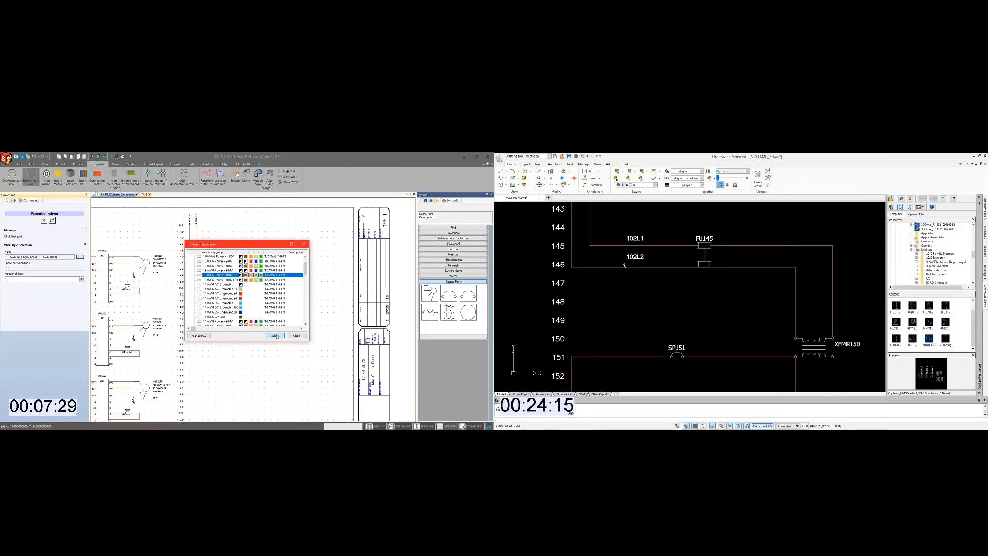
pyautogui.click(275, 335)
# Step: Nudge the 102L2 wire number closer to its wire in DraftSight, and turn off phases 2 and 3 for the SOLIDWORKS Electrical wire
pyautogui.click(628, 256)
pyautogui.scroll(1, 629, 255)
pyautogui.click(630, 247)
pyautogui.click(629, 257)
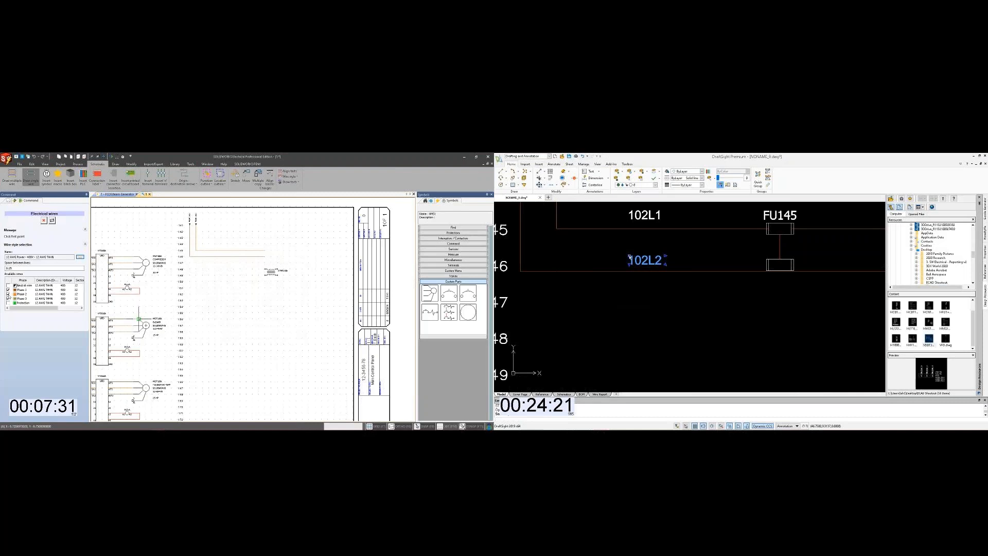
pyautogui.press('Escape')
pyautogui.click(9, 295)
pyautogui.scroll(-3, 655, 277)
pyautogui.click(9, 299)
# Step: Copy the 102L1 and 102L2 wire numbers to the transformer side of the FU145 fuses in DraftSight
pyautogui.click(653, 247)
pyautogui.click(654, 269)
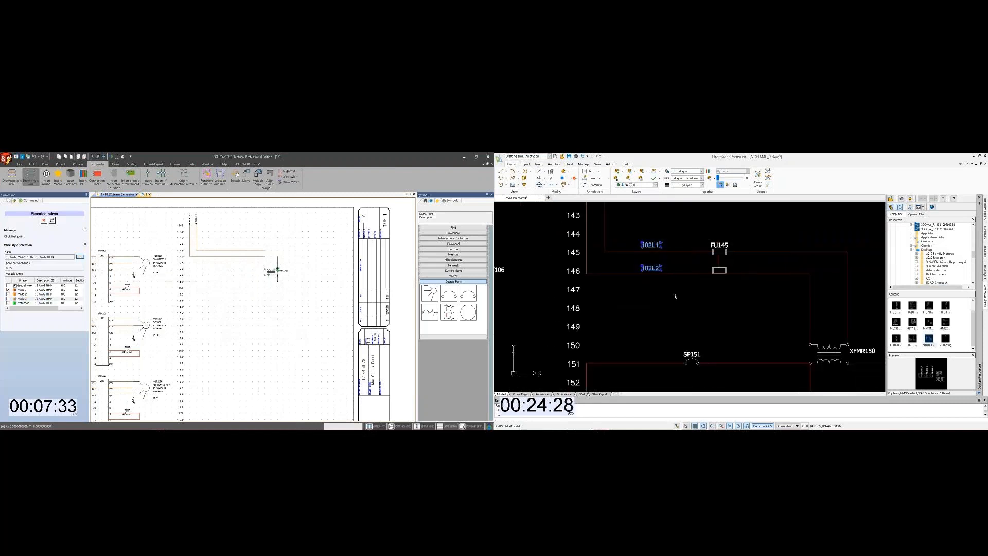
pyautogui.hotkey('ctrl', 'c')
pyautogui.hotkey('ctrl', 'v')
pyautogui.scroll(1, 278, 272)
pyautogui.click(767, 271)
# Step: Change the upper wire number on the transformer side of FU145 to 145 in DraftSight
pyautogui.doubleClick(776, 247)
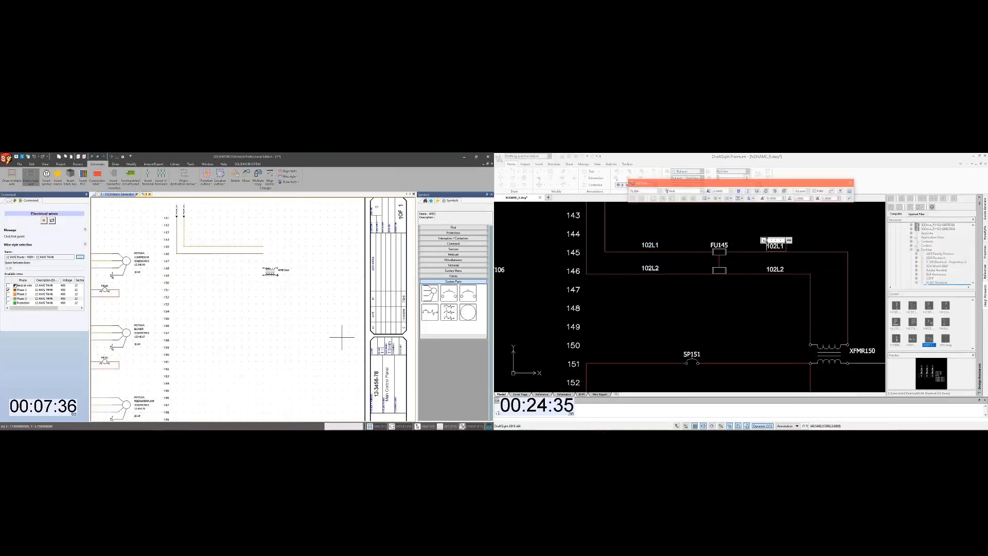
pyautogui.moveTo(768, 246); pyautogui.dragTo(786, 246)
pyautogui.scroll(3, 248, 267)
pyautogui.write('145')
pyautogui.press('Return')
pyautogui.click(787, 248)
pyautogui.scroll(3, 277, 268)
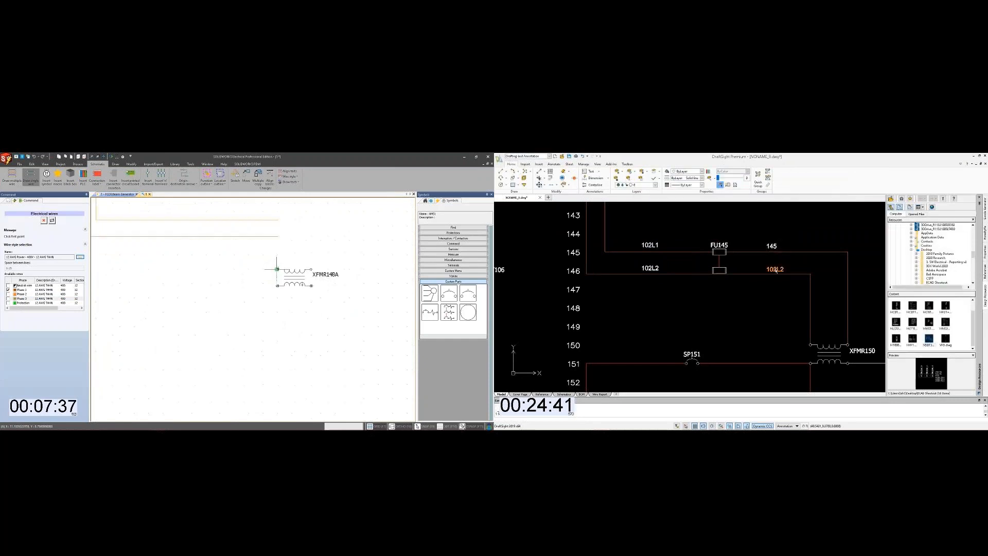
# Step: Change the lower copied wire number to 146 in DraftSight, and wire the transformer's upper-left terminal to the lower feed in SOLIDWORKS Electrical
pyautogui.doubleClick(776, 270)
pyautogui.moveTo(767, 270); pyautogui.dragTo(786, 271)
pyautogui.click(278, 269)
pyautogui.write('146')
pyautogui.click(769, 308)
pyautogui.scroll(-3, 769, 308)
pyautogui.click(278, 214)
pyautogui.scroll(-1, 769, 307)
# Step: Copy the 145 wire number onto the wires on both sides of SP151 at rung 151 in DraftSight
pyautogui.moveTo(769, 307); pyautogui.dragTo(688, 278, button='middle')
pyautogui.click(690, 240)
pyautogui.hotkey('ctrl', 'c')
pyautogui.hotkey('ctrl', 'v')
pyautogui.scroll(3, 621, 300)
pyautogui.click(623, 297)
pyautogui.hotkey('ctrl', 'v')
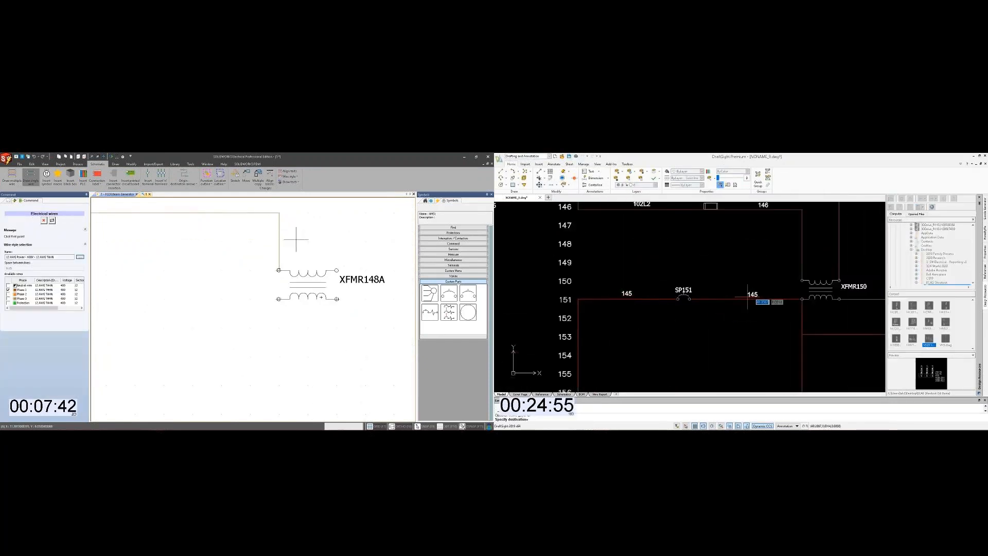
pyautogui.scroll(-2, 296, 239)
pyautogui.click(744, 296)
# Step: Change the wire number ahead of SP151 to 151-1 in DraftSight
pyautogui.scroll(-2, 633, 295)
pyautogui.doubleClick(633, 296)
pyautogui.moveTo(300, 230); pyautogui.dragTo(284, 250, button='middle')
pyautogui.write('151-1')
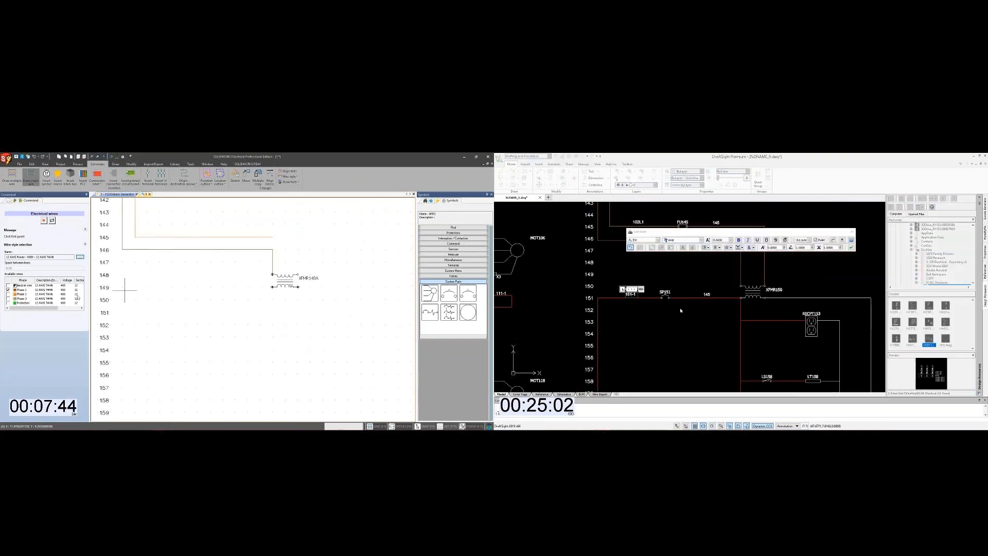
pyautogui.click(681, 311)
# Step: Change the wire number between SP151 and the transformer to 151 in DraftSight, and select phase 2 for the SOLIDWORKS Electrical wire
pyautogui.doubleClick(707, 295)
pyautogui.click(8, 294)
pyautogui.write('151')
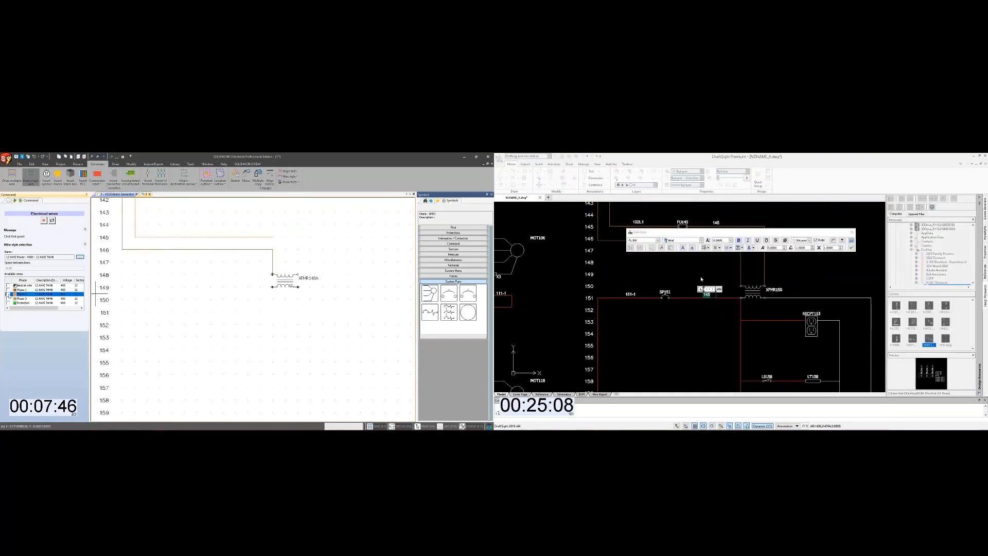
pyautogui.click(744, 273)
# Step: Number the wire to the right of XFMR150 as N in DraftSight, and start a wire at the transformer's upper-right terminal in SOLIDWORKS Electrical
pyautogui.scroll(-1, 743, 274)
pyautogui.moveTo(723, 321); pyautogui.dragTo(666, 302, button='middle')
pyautogui.hotkey('ctrl', 'v')
pyautogui.scroll(2, 293, 275)
pyautogui.scroll(1, 293, 276)
pyautogui.click(302, 275)
pyautogui.click(747, 272)
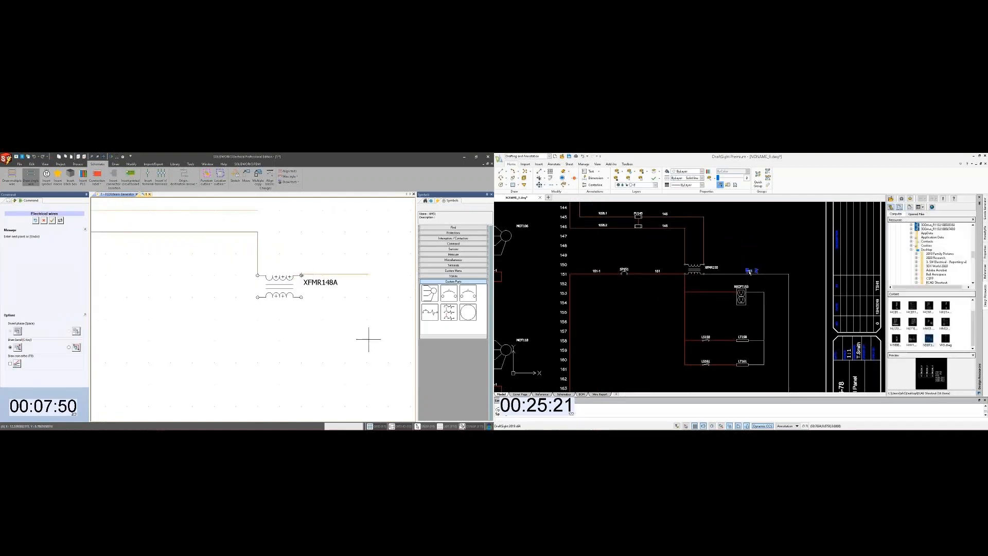
pyautogui.doubleClick(749, 271)
pyautogui.write('N')
pyautogui.click(770, 289)
pyautogui.moveTo(752, 293); pyautogui.dragTo(743, 278, button='middle')
pyautogui.scroll(1, 743, 278)
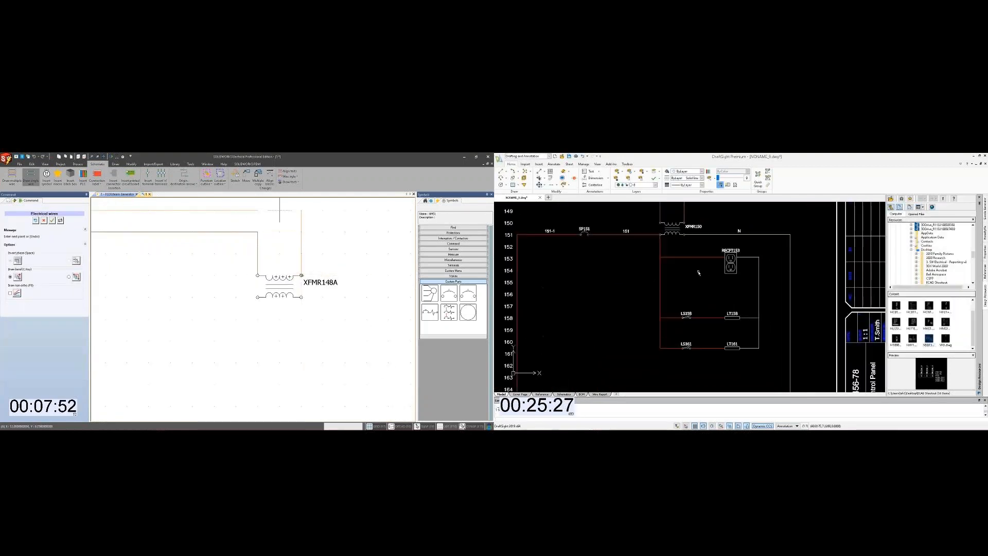
# Step: Paste wire numbers after LS158 and LS161 in DraftSight, and route the transformer's second primary wire to the upper feed in SOLIDWORKS Electrical
pyautogui.hotkey('ctrl', 'v')
pyautogui.scroll(4, 695, 309)
pyautogui.click(719, 327)
pyautogui.scroll(-2, 719, 327)
pyautogui.moveTo(723, 335); pyautogui.dragTo(717, 309, button='middle')
pyautogui.hotkey('ctrl', 'v')
pyautogui.click(258, 210)
pyautogui.click(708, 343)
pyautogui.hotkey('ctrl', 'v')
pyautogui.scroll(-2, 707, 320)
pyautogui.scroll(-1, 706, 318)
pyautogui.press('Escape')
# Step: Change the wire numbers after LS158 and LS161 to 158 and 161 in DraftSight, and end the SOLIDWORKS Electrical wire command
pyautogui.doubleClick(714, 307)
pyautogui.write('158')
pyautogui.click(719, 324)
pyautogui.click(714, 332)
pyautogui.doubleClick(713, 332)
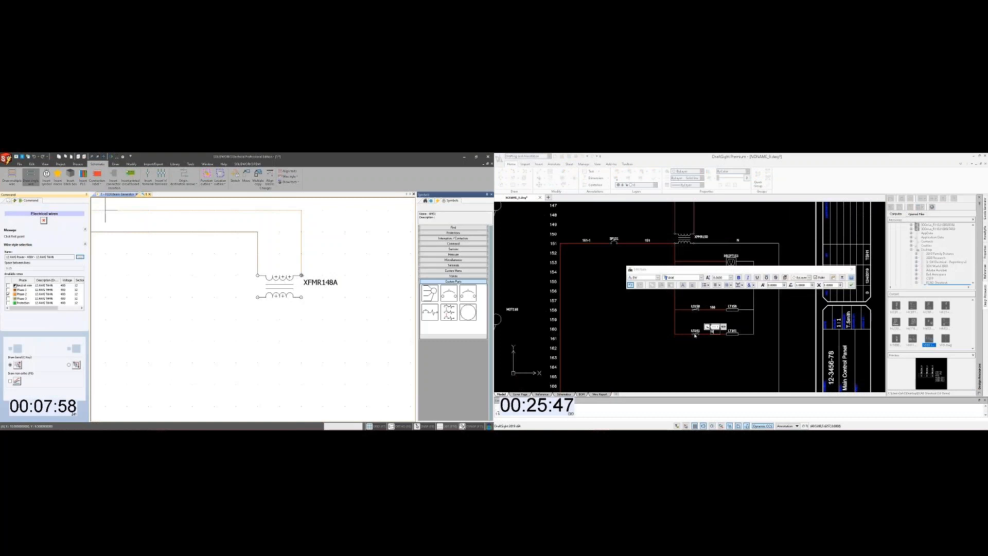
pyautogui.press('Escape')
pyautogui.scroll(-2, 230, 280)
pyautogui.click(708, 348)
pyautogui.scroll(-1, 276, 282)
# Step: Copy the N wire number to the branch circuits' neutral side in DraftSight, and start inserting a symbol in SOLIDWORKS Electrical
pyautogui.click(737, 240)
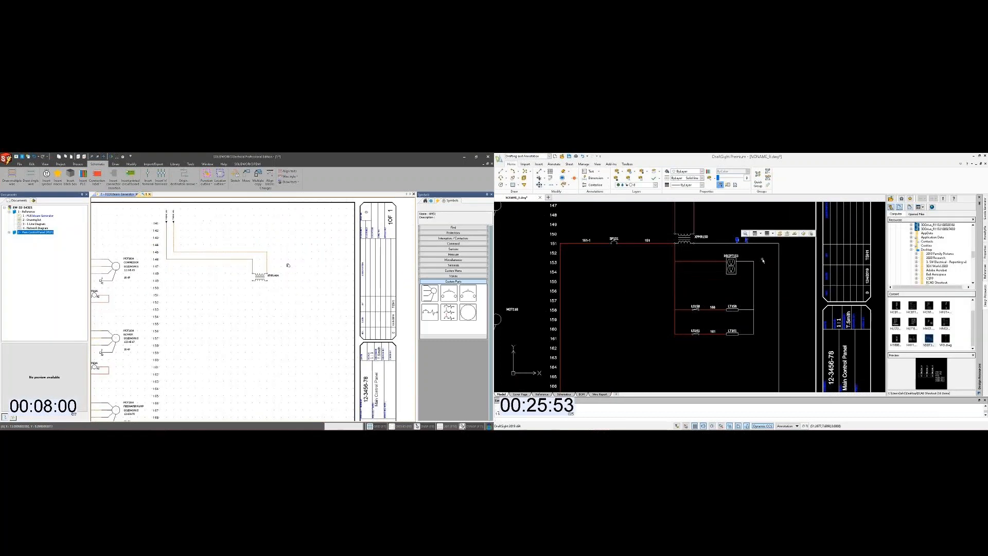
pyautogui.hotkey('ctrl', 'v')
pyautogui.scroll(3, 746, 312)
pyautogui.click(748, 303)
pyautogui.click(46, 177)
pyautogui.scroll(-3, 780, 315)
pyautogui.scroll(-7, 780, 315)
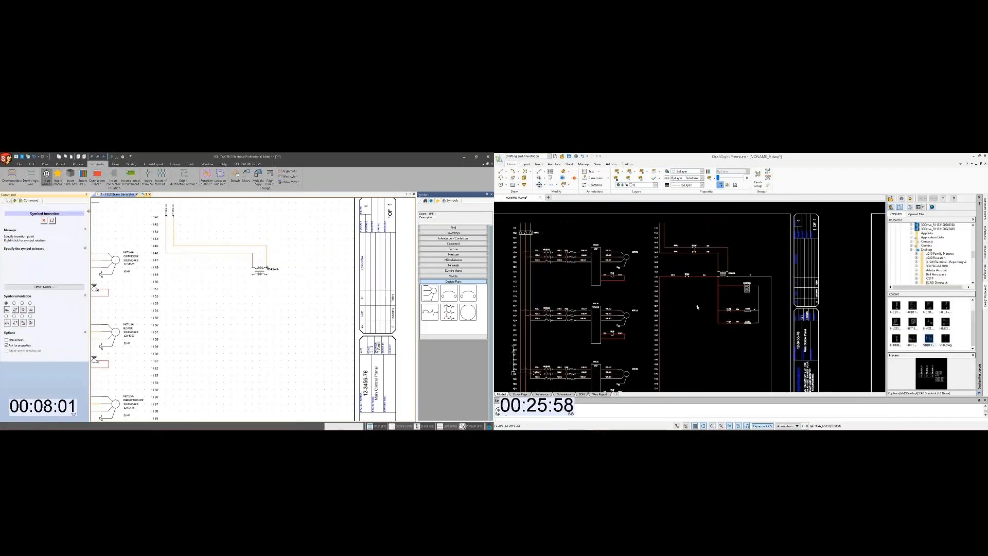
# Step: Open the symbol selector in SOLIDWORKS Electrical, and switch from DraftSight to the first empty row of the Excel parts list
pyautogui.scroll(1, 922, 319)
pyautogui.click(913, 304)
pyautogui.click(67, 288)
pyautogui.click(564, 395)
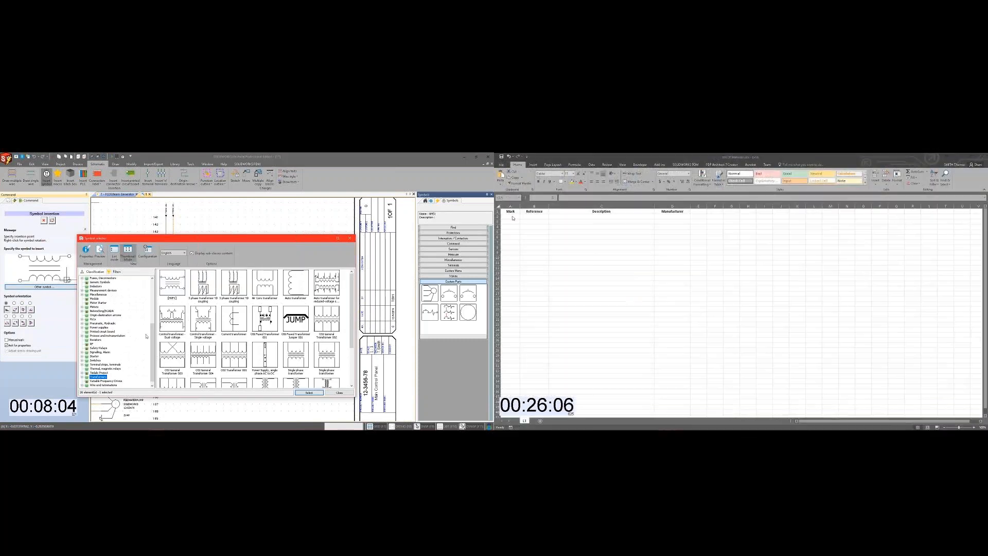
pyautogui.click(512, 216)
pyautogui.moveTo(152, 334); pyautogui.dragTo(151, 320)
# Step: Enter mark FU145 and reference FU-23-456-1 in the Excel parts list, and choose the two-pole fuse symbol in SOLIDWORKS Electrical
pyautogui.write('FU145')
pyautogui.press('Tab')
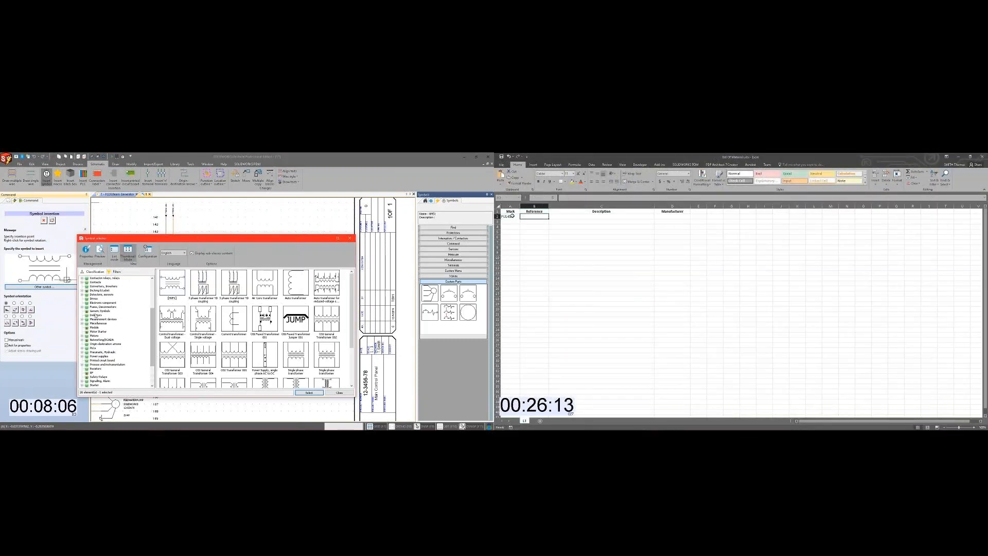
pyautogui.write('FU-23-456-1')
pyautogui.click(99, 307)
pyautogui.click(204, 284)
pyautogui.press('Tab')
pyautogui.write('2-POLE')
pyautogui.click(308, 393)
# Step: Complete the Excel row with 2-POLE FUSE 480V and SOLIDWORKS, and place the fuse symbol on the transformer feed wires in SOLIDWORKS Electrical
pyautogui.write('FUSE 480V')
pyautogui.press('Tab')
pyautogui.write('SOL')
pyautogui.click(218, 248)
pyautogui.write('IDWORKS')
pyautogui.click(172, 218)
pyautogui.press('Return')
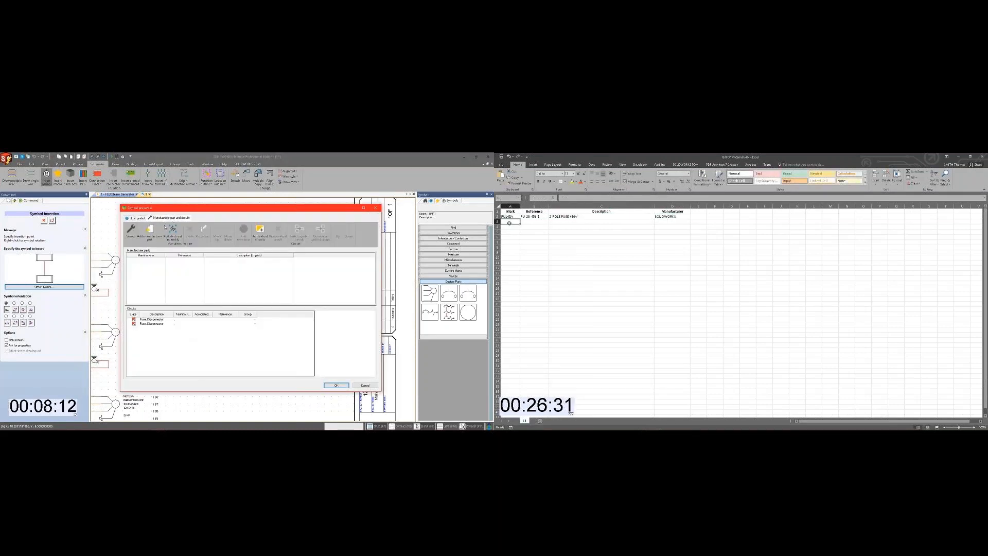
# Step: Enter mark ENCH123 and reference EN-3110.000 in the Excel parts list, and assign part FU-23-456-1 to the fuse in SOLIDWORKS Electrical
pyautogui.click(132, 231)
pyautogui.write('ENCH123')
pyautogui.press('Tab')
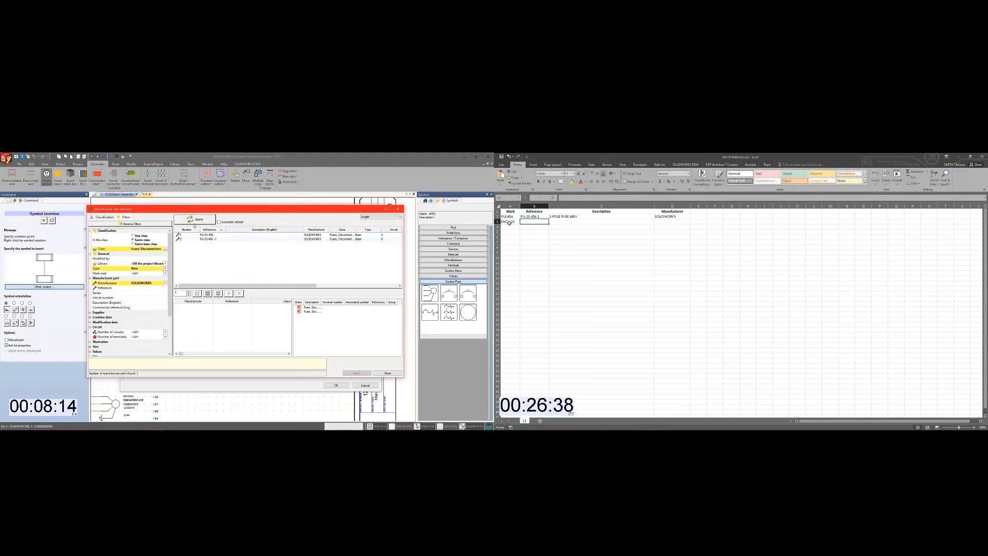
pyautogui.write('EN-311')
pyautogui.click(206, 238)
pyautogui.write('0.000')
pyautogui.click(197, 293)
pyautogui.press('Tab')
pyautogui.click(354, 374)
# Step: Complete the Excel row with description SK ENCLOSURE INTERNAL THERMOSTAT, 24V, 38V, 60V, 230V and manufacturer RITTAL, and confirm the fuse's properties in SOLIDWORKS Electrical
pyautogui.write('SK ENCLOSURE')
pyautogui.click(337, 385)
pyautogui.write('INTERNAL')
pyautogui.scroll(-3, 236, 281)
pyautogui.write('THERMOSTAT, 2')
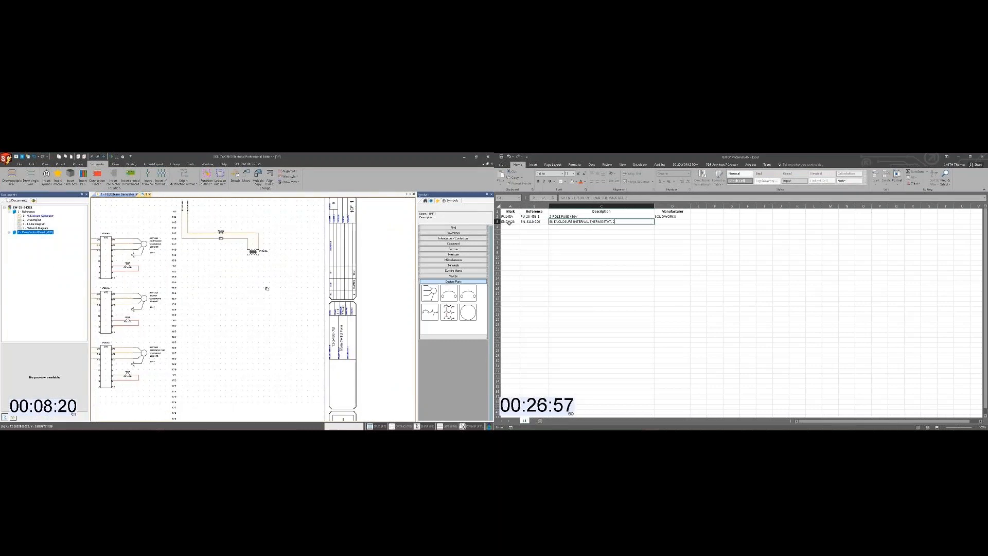
pyautogui.write('4V, 38V, 60V, 230V')
pyautogui.press('Tab')
pyautogui.write('RITTAL')
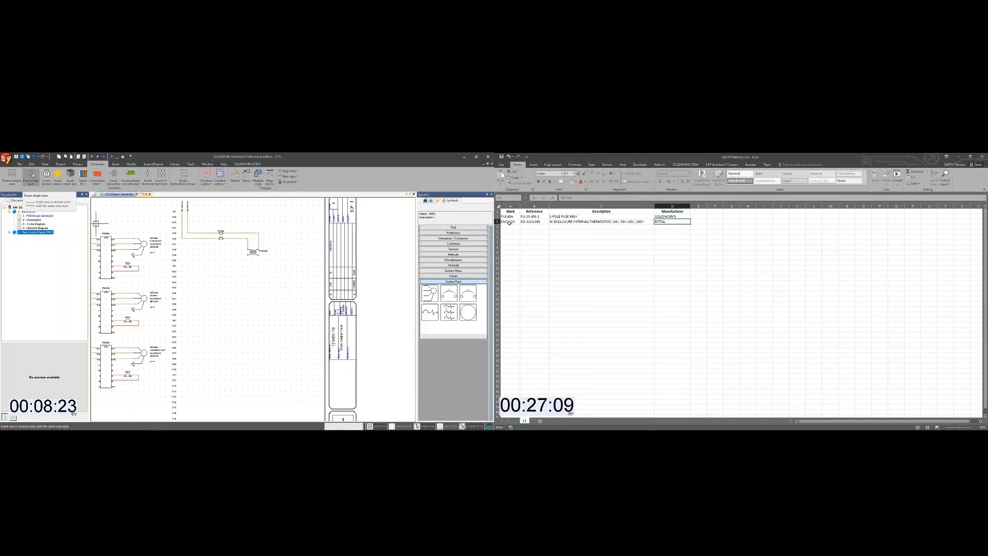
# Step: Enter Excel row LS155A, SWT-21-345, DOOR LIGHT SWITCH, SOLIDWORKS, and start a single wire at the transformer's left secondary terminal in SOLIDWORKS Electrical
pyautogui.click(32, 179)
pyautogui.press('Return')
pyautogui.write('L')
pyautogui.press('Tab')
pyautogui.write('SWT-21-345')
pyautogui.scroll(3, 247, 266)
pyautogui.press('Tab')
pyautogui.write('DOOR LI')
pyautogui.click(249, 244)
pyautogui.write('GHT SWITCH')
pyautogui.press('Tab')
pyautogui.write('SOLIDWORKS')
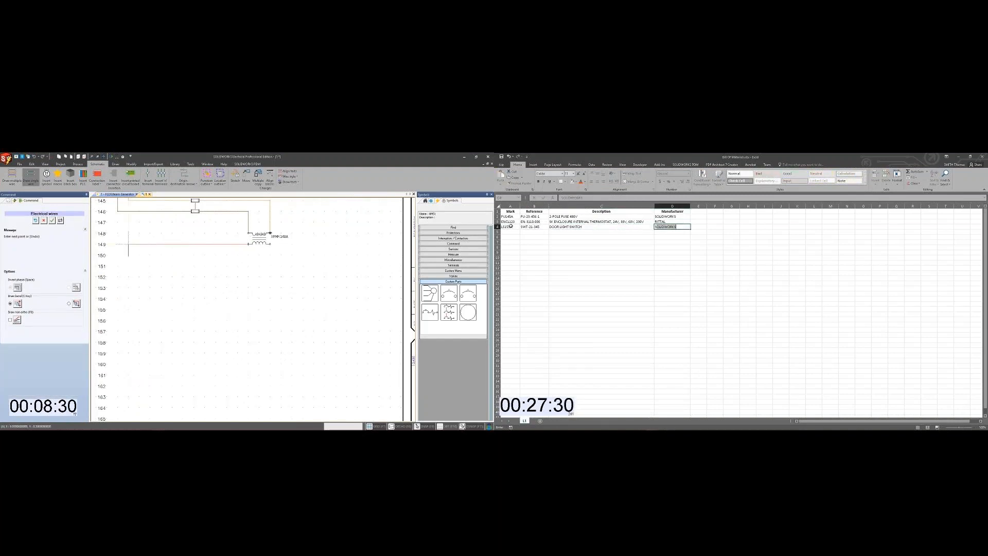
# Step: Enter Excel row LS157A, SWT-21-345, DOOR LIGHT SWITCH, SOLIDWORKS, and end the secondary wire near the sheet's lower edge in SOLIDWORKS Electrical
pyautogui.press('Return')
pyautogui.write('LS157A')
pyautogui.scroll(-4, 131, 322)
pyautogui.press('Tab')
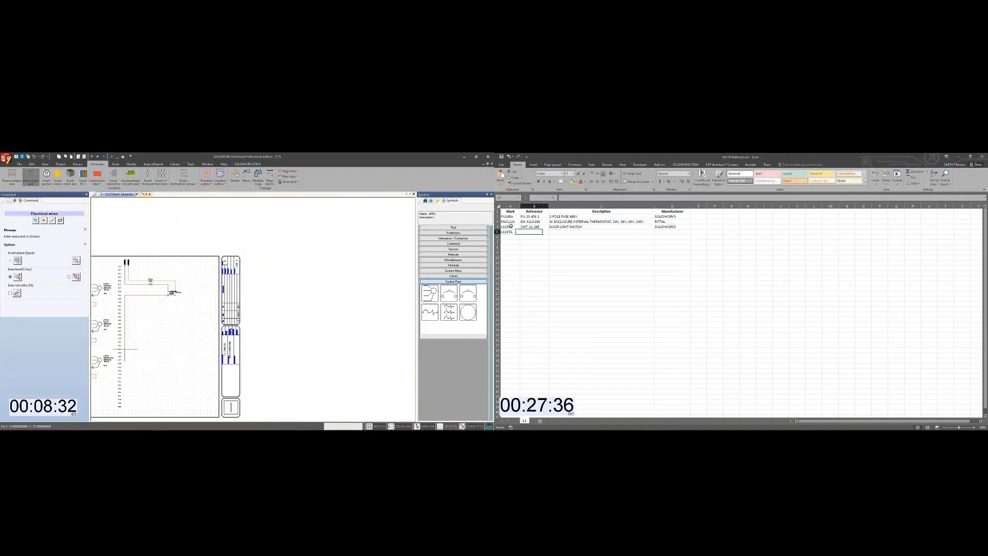
pyautogui.press('Tab')
pyautogui.write('DOOR LIGHT SWITCH')
pyautogui.press('Tab')
pyautogui.write('SOLIDWORKS')
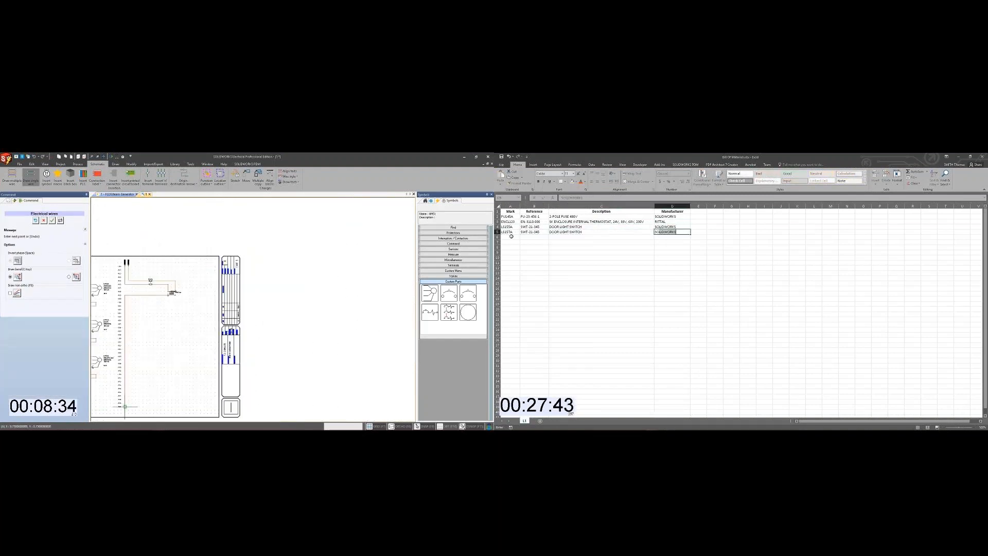
pyautogui.press('Return')
pyautogui.click(124, 407)
# Step: Enter mark LT155A and reference LT-34-567 in the Excel parts list, and select the AC grounded wire style in SOLIDWORKS Electrical
pyautogui.write('LT155A')
pyautogui.press('Tab')
pyautogui.click(79, 257)
pyautogui.write('LT-34-567')
pyautogui.click(224, 285)
pyautogui.press('Tab')
pyautogui.write('DCABINE')
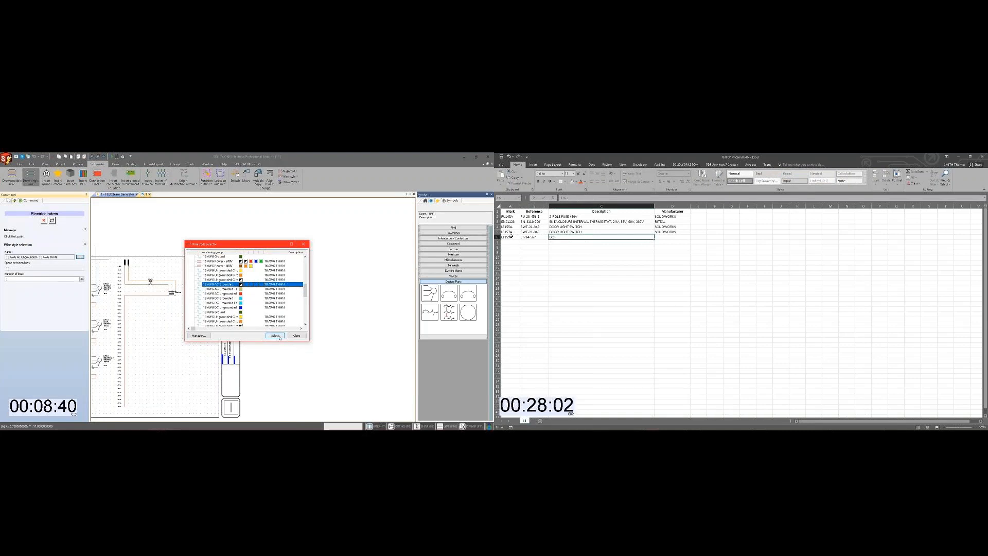
pyautogui.click(280, 337)
# Step: Complete the LT155A row in Excel with description CABINET LIGHT and manufacturer SOLIDWORKS
pyautogui.press('BackSpace')
pyautogui.press('BackSpace')
pyautogui.write('CABINET LIGHT')
pyautogui.scroll(6, 177, 295)
pyautogui.press('Tab')
pyautogui.write('SOLIDWORKS')
pyautogui.press('Tab')
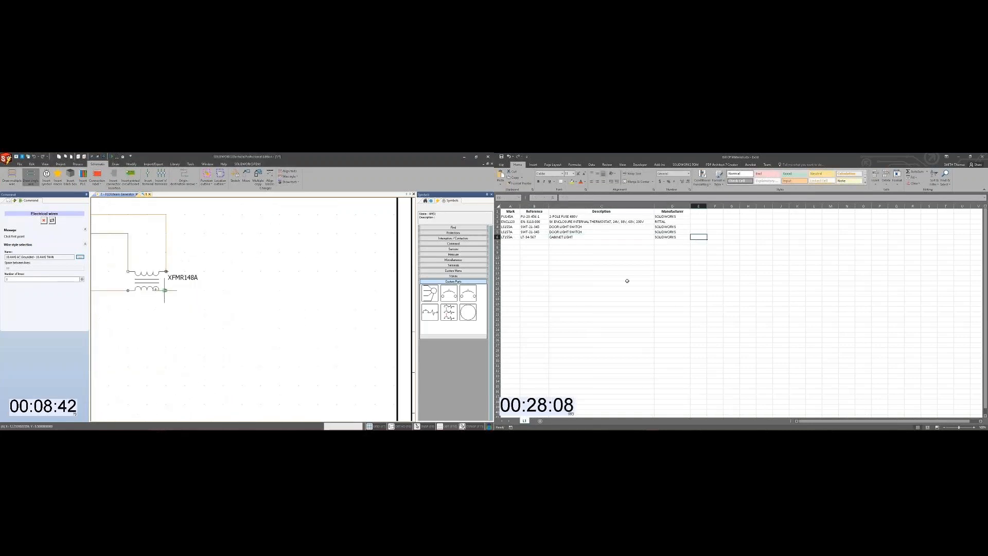
# Step: Start the AC grounded wire at the transformer's right secondary terminal in SOLIDWORKS Electrical, and enter Excel row LT157A, LT-34-567, CABINET LIGHT, SOLIDWORKS
pyautogui.click(164, 291)
pyautogui.click(512, 242)
pyautogui.scroll(-6, 242, 299)
pyautogui.write('LT157A')
pyautogui.press('Tab')
pyautogui.write('LT-34-567')
pyautogui.press('Tab')
pyautogui.write('CABINET LIGHT')
pyautogui.press('Tab')
pyautogui.write('SOLIDWORKS')
pyautogui.press('Return')
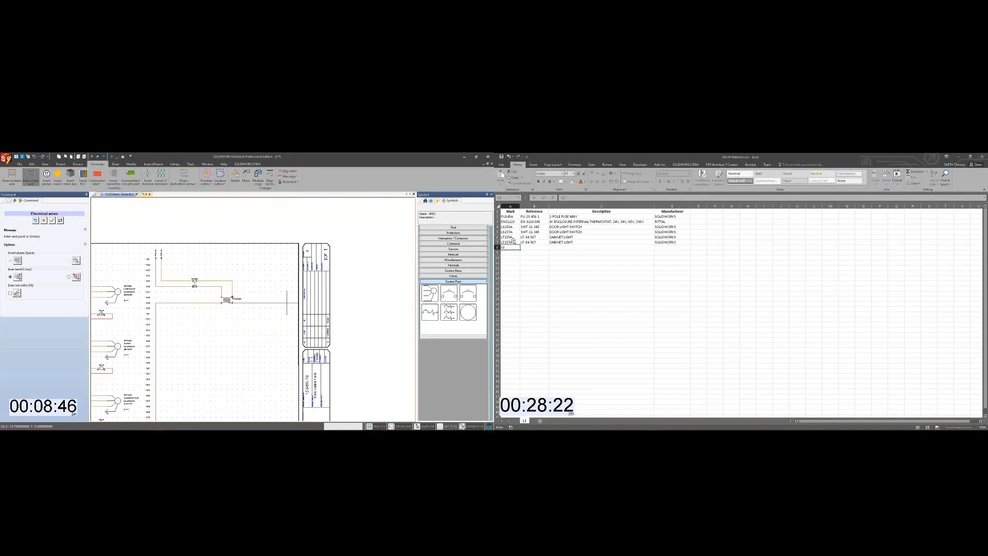
# Step: Enter Excel row M131A, 123-SW789, MOTOR STARTER CONTACTS, SOLIDWORKS, and finish the AC grounded wire near the sheet's lower edge in SOLIDWORKS Electrical
pyautogui.write('M13A')
pyautogui.press('Tab')
pyautogui.write('123-SW789')
pyautogui.scroll(-5, 195, 298)
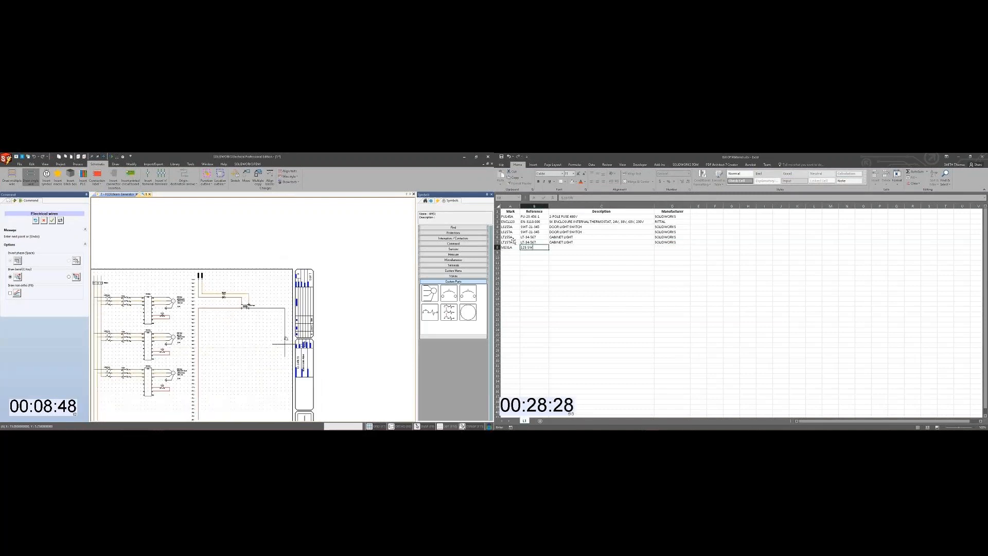
pyautogui.press('Tab')
pyautogui.write('MOTOR STARTER C')
pyautogui.click(278, 359)
pyautogui.rightClick(278, 359)
pyautogui.write('ONTACTS')
pyautogui.press('Tab')
pyautogui.write('SOLIDWORKS')
pyautogui.press('Return')
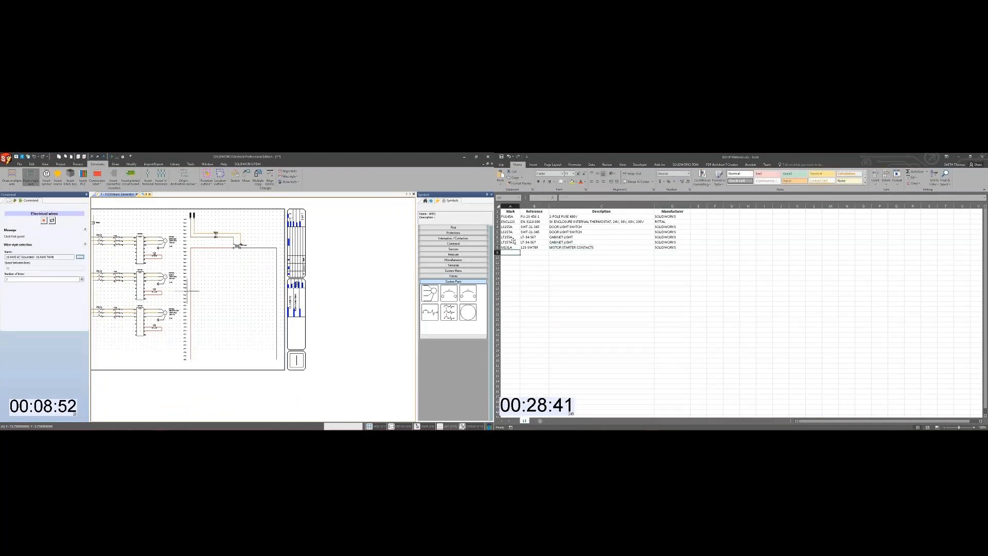
# Step: Leave wire drawing in SOLIDWORKS Electrical, and enter Excel row M111A, 123-SW789, MOTOR STARTER CONTACTS, SOLIDWORKS
pyautogui.write('M')
pyautogui.press('Escape')
pyautogui.write('111A')
pyautogui.scroll(3, 242, 256)
pyautogui.press('Tab')
pyautogui.write('123')
pyautogui.moveTo(234, 269); pyautogui.dragTo(215, 292, button='middle')
pyautogui.press('Tab')
pyautogui.write('MOTOR STARTER CONTACTS')
pyautogui.press('Tab')
pyautogui.write('SOLIDWORKS')
pyautogui.press('Return')
# Step: Restart single-wire drawing in SOLIDWORKS Electrical, and enter Excel row M121A, 123-SW789, MOTOR STARTER CONTACTS, SOLIDWORKS
pyautogui.click(31, 176)
pyautogui.write('M121')
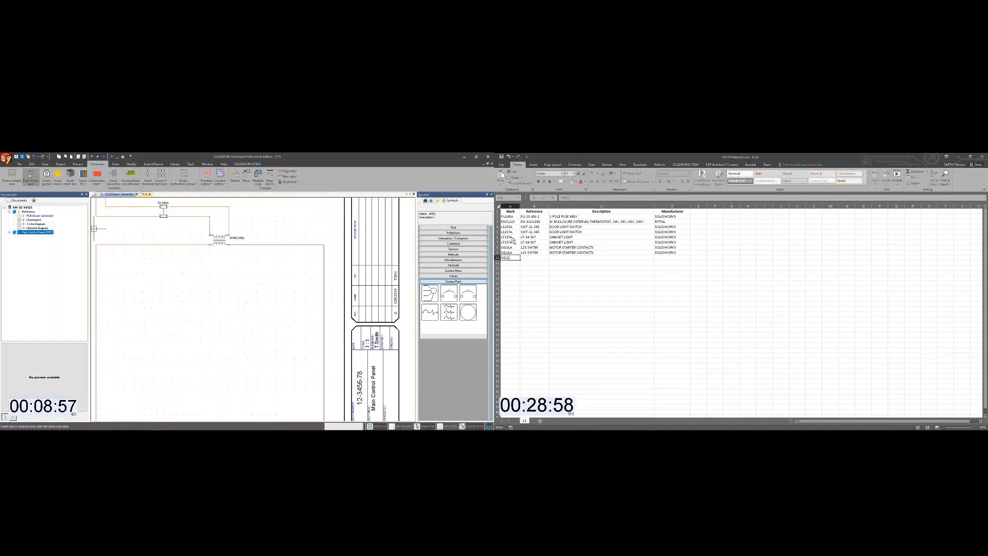
pyautogui.write('A')
pyautogui.press('Tab')
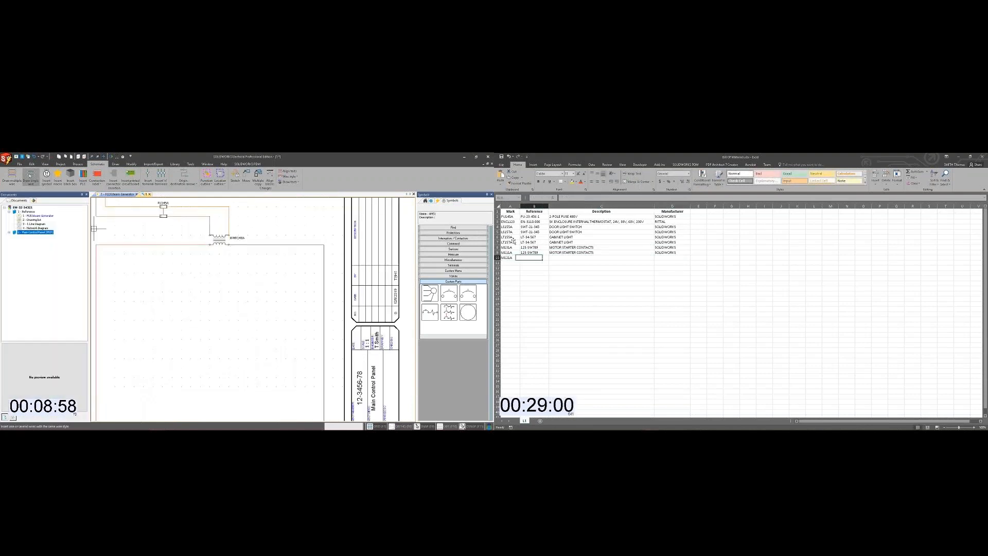
pyautogui.click(31, 176)
pyautogui.write('123-SW789')
pyautogui.press('Tab')
pyautogui.write('MOTOR STARTER CONTACTS')
pyautogui.press('Tab')
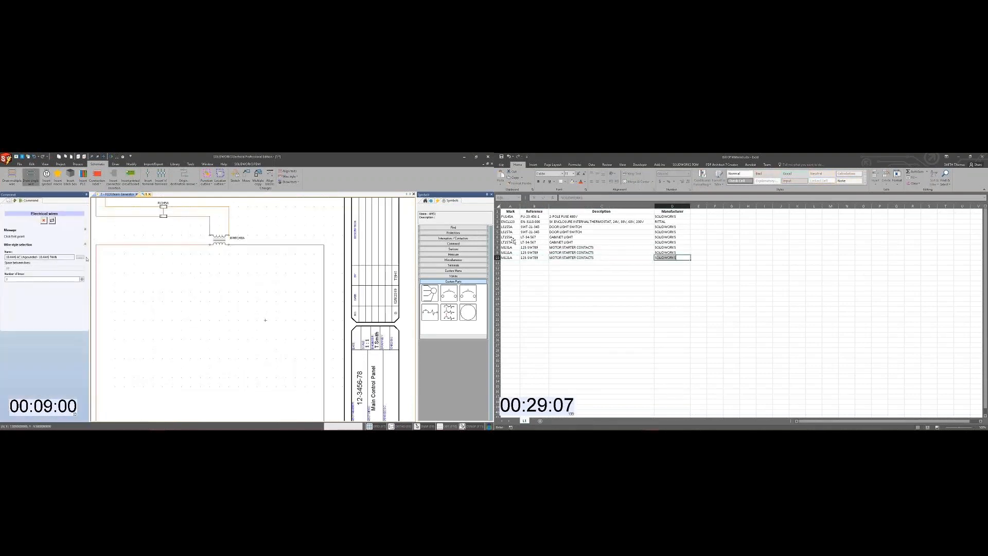
pyautogui.write('SOLIDWORKS')
# Step: Select the AC ungrounded wire style in SOLIDWORKS Electrical, and enter mark MCPB126A and reference 69-345-MCPB in the Excel parts list
pyautogui.click(81, 257)
pyautogui.press('Return')
pyautogui.write('MCP')
pyautogui.click(276, 336)
pyautogui.write('B126A')
pyautogui.press('Tab')
pyautogui.write('69-345-MCP')
pyautogui.scroll(5, 206, 242)
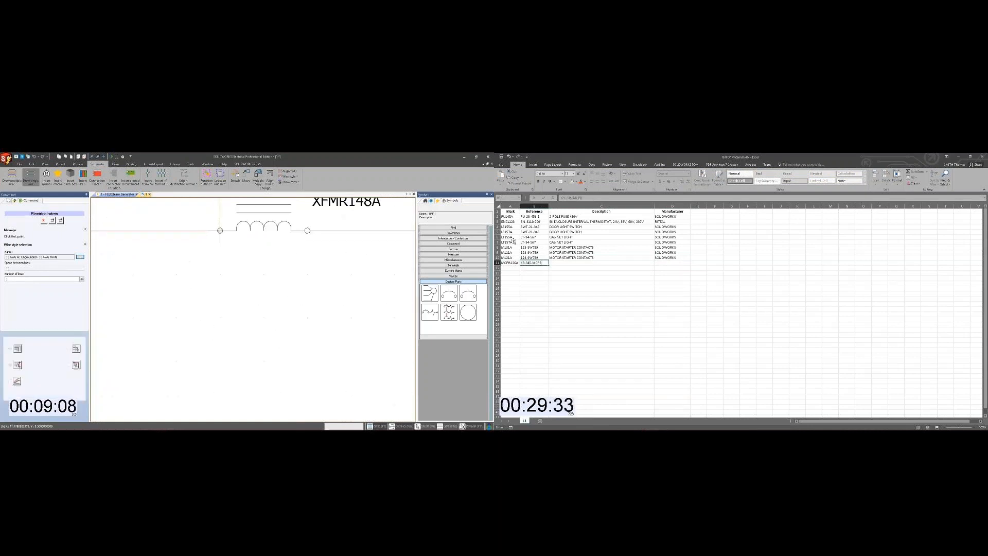
# Step: Complete the Excel row with 25 HP CIRCUIT BREAKER 3-POLE and SOLIDWORKS, and run a wire down from the transformer's left secondary terminal in SOLIDWORKS Electrical
pyautogui.press('Tab')
pyautogui.write('25 HP CIRCUIT BREAKER')
pyautogui.scroll(-4, 267, 318)
pyautogui.write('3-POLE')
pyautogui.press('Tab')
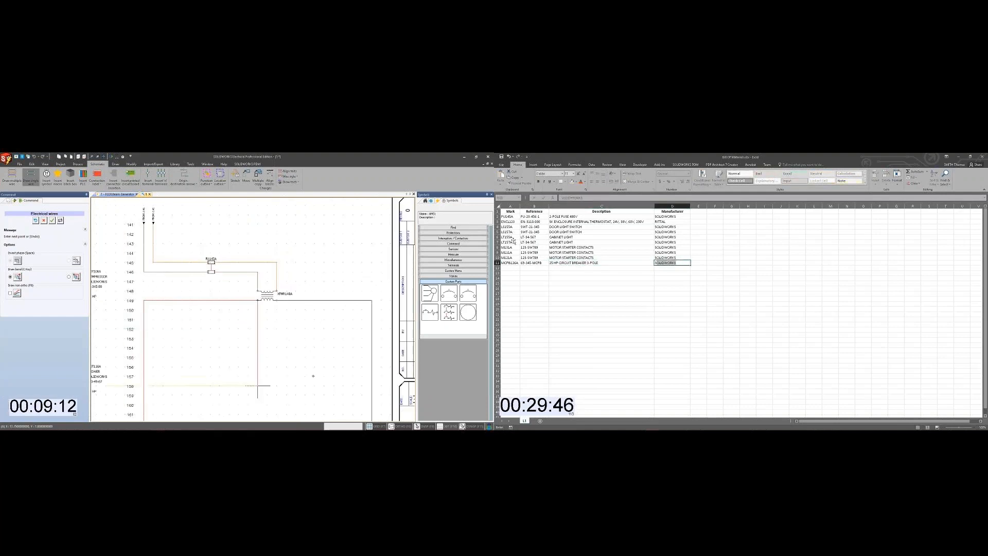
pyautogui.write('S')
pyautogui.press('Return')
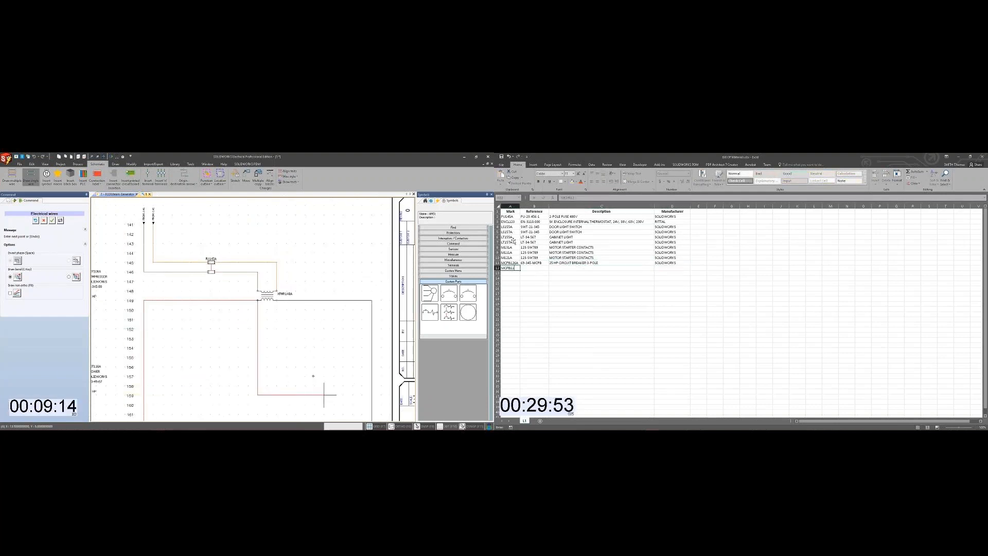
# Step: Enter reference 69-345-MCPB for the second breaker in Excel, and close the rectangular wire loop below the transformer in SOLIDWORKS Electrical
pyautogui.press('Tab')
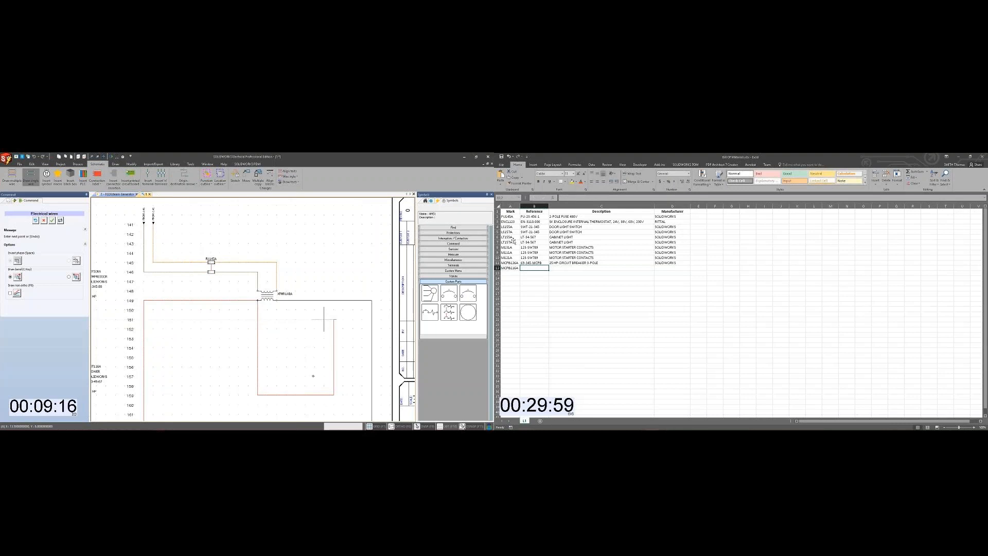
pyautogui.write('69-3')
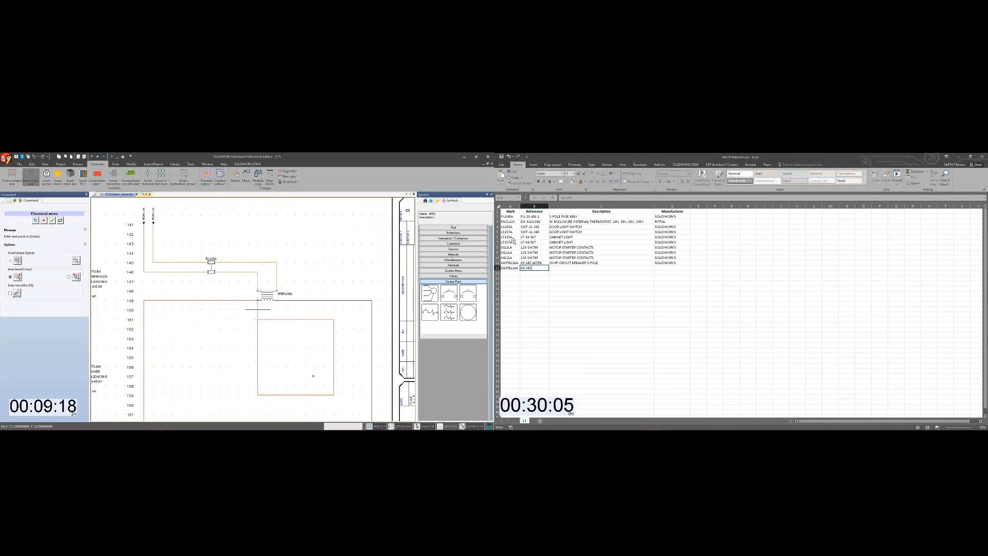
pyautogui.write('45')
pyautogui.click(258, 319)
pyautogui.write('-MCPB')
pyautogui.press('Tab')
# Step: Complete the Excel row with 15 HP CIRCUIT BREAKER 3-POLE and SOLIDWORKS, and draw a horizontal wire across the loop at line 157 in SOLIDWORKS Electrical
pyautogui.write('15 HP C')
pyautogui.click(313, 376)
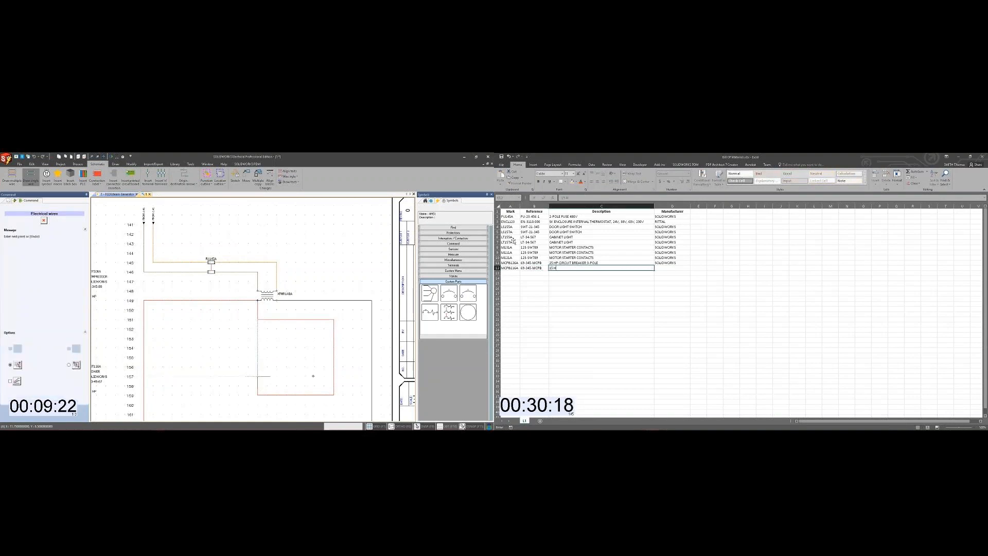
pyautogui.write('IRCUIT BREAKER')
pyautogui.click(333, 376)
pyautogui.write('3-POLE')
pyautogui.press('Tab')
pyautogui.write('SOLIDWORKS')
pyautogui.press('Return')
# Step: Enter the third circuit breaker's mark in Excel, and draw a horizontal wire across the loop at line 155 in SOLIDWORKS Electrical
pyautogui.write('M')
pyautogui.click(257, 357)
pyautogui.write('CPB126A')
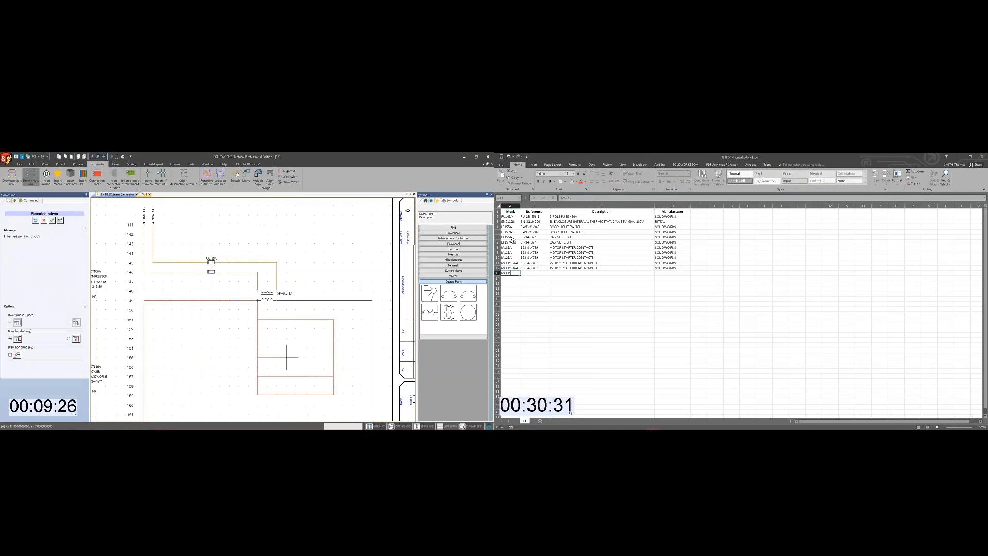
pyautogui.click(334, 357)
pyautogui.press('Tab')
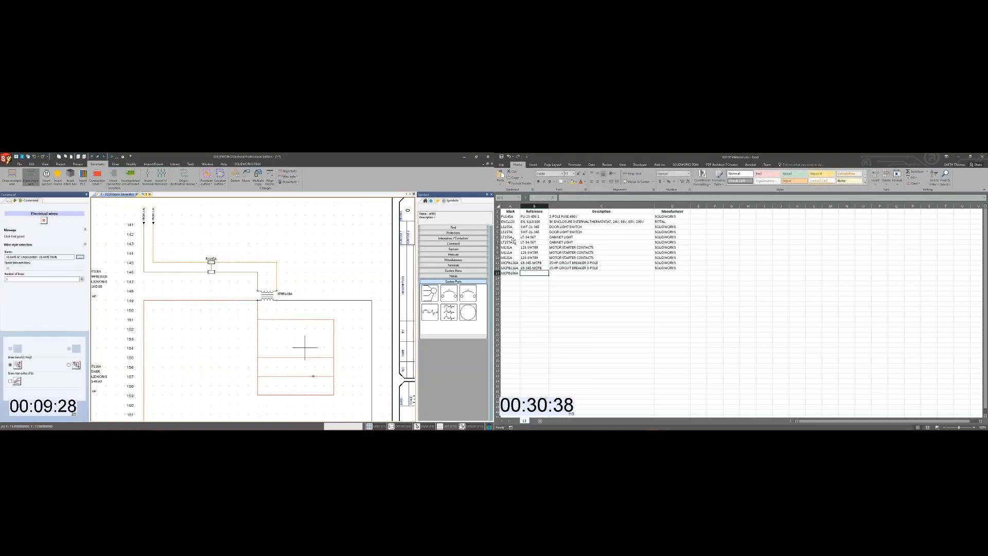
pyautogui.press('Escape')
# Step: Enter reference 69-345-MCPB-10 for the third breaker in Excel, and open the symbol selection for a new symbol in SOLIDWORKS Electrical
pyautogui.write('69')
pyautogui.click(46, 175)
pyautogui.write('-345-MCPB-')
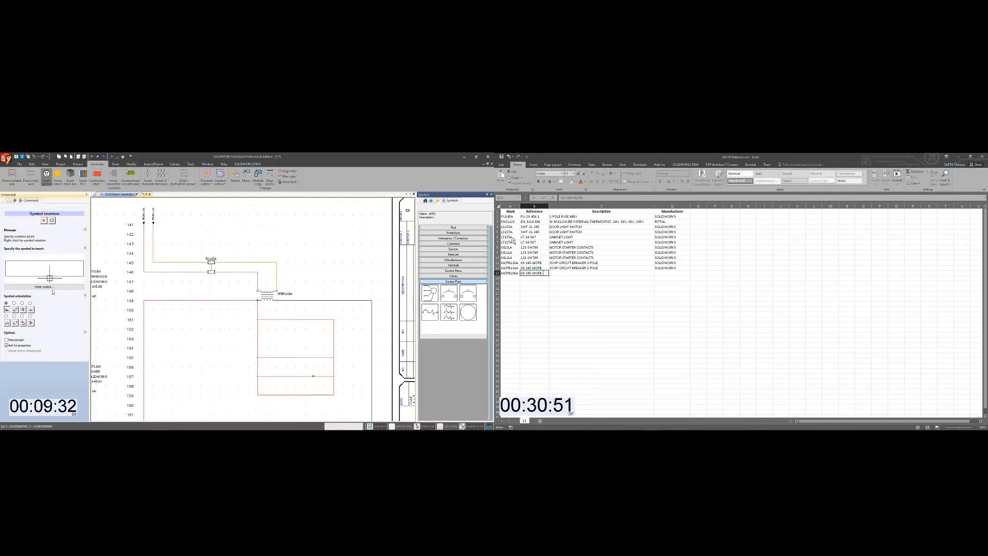
pyautogui.write('10')
pyautogui.press('Tab')
pyautogui.click(54, 287)
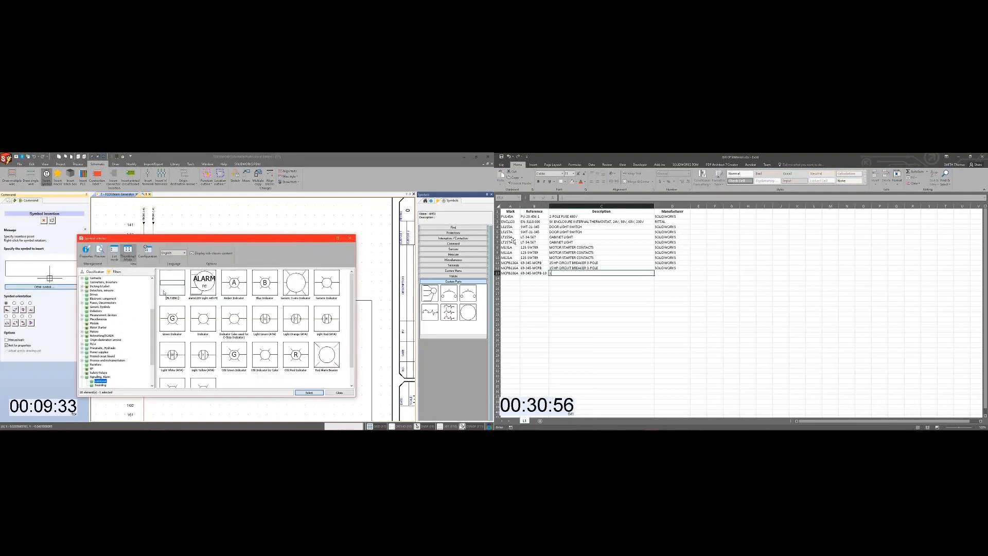
# Step: Replace HP with AMP in the first two circuit breaker descriptions in Excel, and pick the duplex receptacle symbol in SOLIDWORKS Electrical
pyautogui.moveTo(153, 313); pyautogui.dragTo(154, 282)
pyautogui.click(559, 263)
pyautogui.click(109, 277)
pyautogui.doubleClick(559, 263)
pyautogui.press('BackSpace')
pyautogui.press('BackSpace')
pyautogui.write('AMP')
pyautogui.doubleClick(560, 269)
pyautogui.click(177, 289)
pyautogui.press('BackSpace')
pyautogui.press('BackSpace')
pyautogui.write('AMP')
# Step: Finish the third breaker's description with AMP CIRCUIT BREAKER 3-POLE in Excel, and place the receptacle on the loop's upper wire in SOLIDWORKS Electrical
pyautogui.doubleClick(560, 274)
pyautogui.press('BackSpace')
pyautogui.click(308, 392)
pyautogui.press('BackSpace')
pyautogui.write('AMP CIRCU')
pyautogui.click(295, 320)
pyautogui.write('IT BREAKER 3-POLE')
# Step: Enter manufacturer SOLIDWORKS for the third breaker in Excel, and search the SOLIDWORKS manufacturer parts for the receptacle in SOLIDWORKS Electrical
pyautogui.click(160, 218)
pyautogui.press('Tab')
pyautogui.write('SOL')
pyautogui.click(139, 230)
pyautogui.click(514, 280)
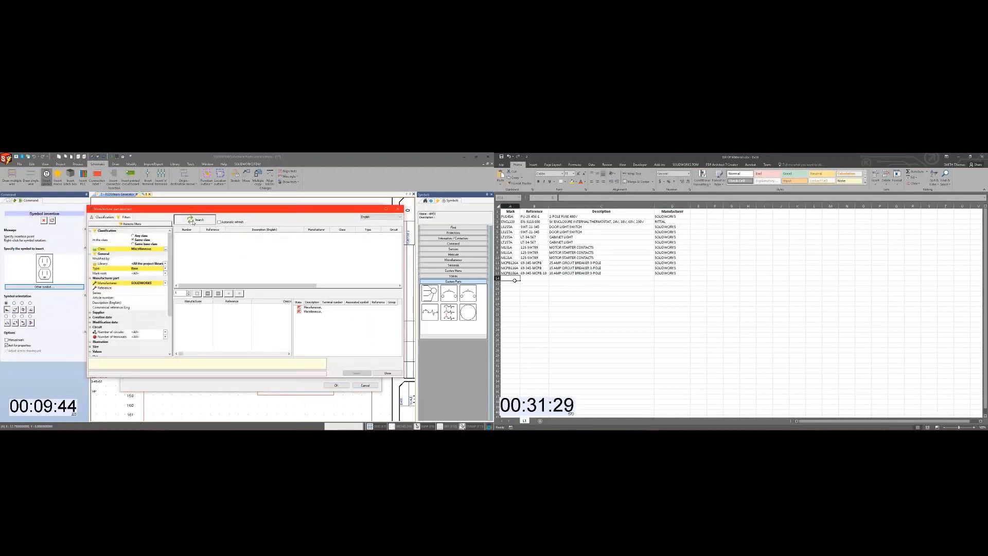
pyautogui.click(193, 221)
# Step: Enter mark MOT106A and reference 12-345-89 in the Excel parts list, and assign the found part to the receptacle in SOLIDWORKS Electrical
pyautogui.write('MOT106A')
pyautogui.press('Tab')
pyautogui.write('12-345-89')
pyautogui.click(357, 373)
pyautogui.press('Tab')
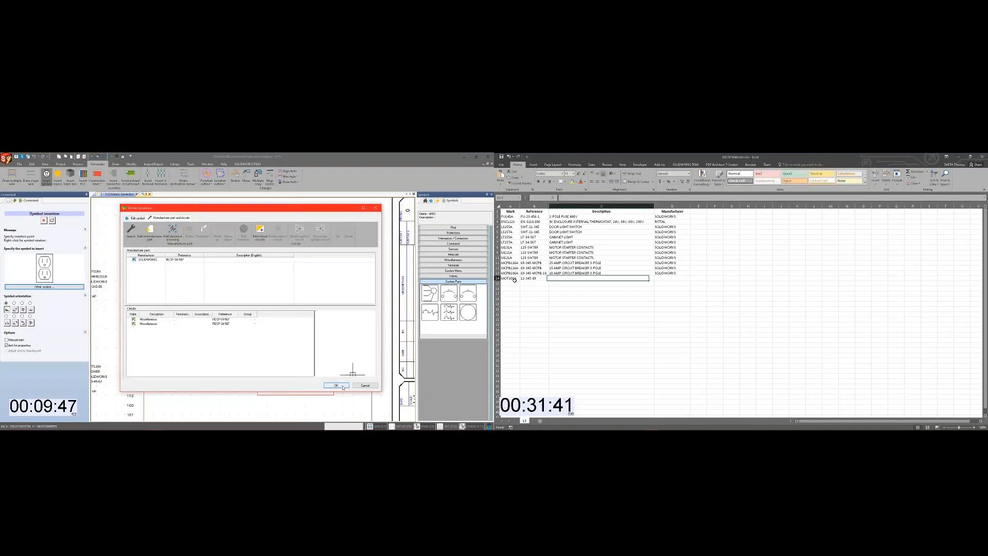
pyautogui.click(336, 386)
# Step: Enter description 10 HP NON-REVERSING MOTOR and manufacturer SOLIDWORKS in the Excel parts list, and restart symbol insertion in SOLIDWORKS Electrical
pyautogui.write('10 HP NON-REVERSING')
pyautogui.click(47, 175)
pyautogui.write('MOTOR')
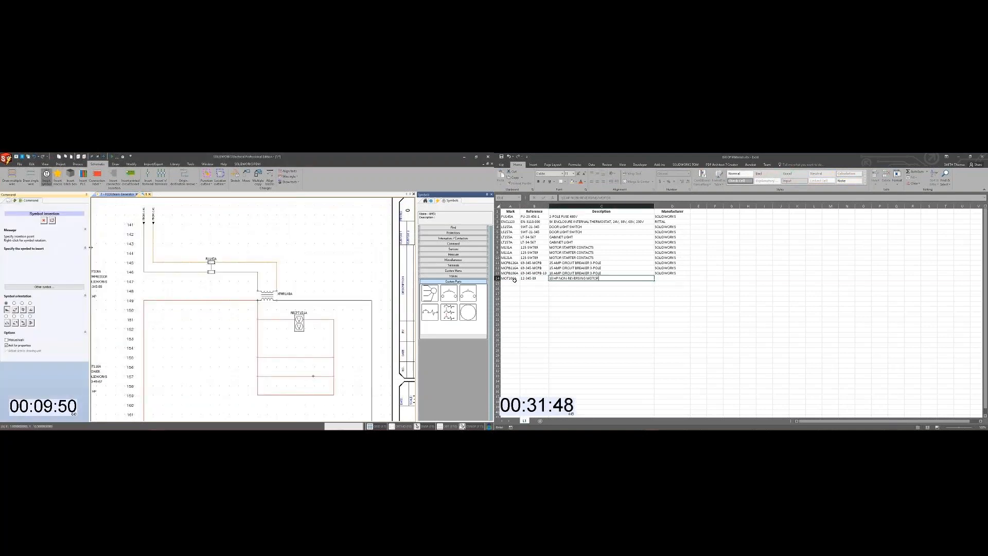
pyautogui.press('Tab')
pyautogui.write('SOLIDWORKS')
pyautogui.press('Return')
# Step: Start the next motor row in Excel with reference 12-654, and browse the symbol library's classes in SOLIDWORKS Electrical
pyautogui.click(67, 286)
pyautogui.write('MOT106A')
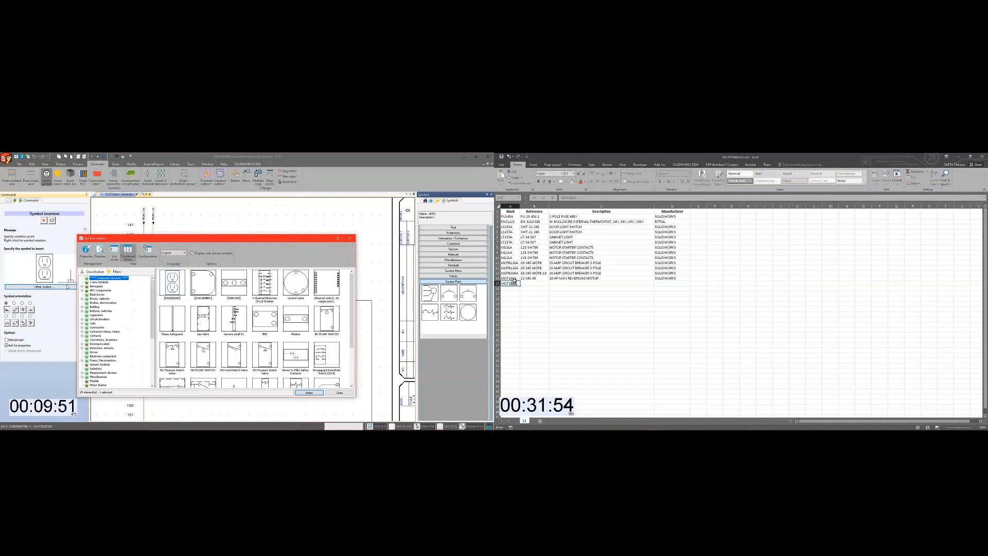
pyautogui.write('A')
pyautogui.press('Tab')
pyautogui.write('12-654')
pyautogui.moveTo(152, 295); pyautogui.dragTo(153, 323)
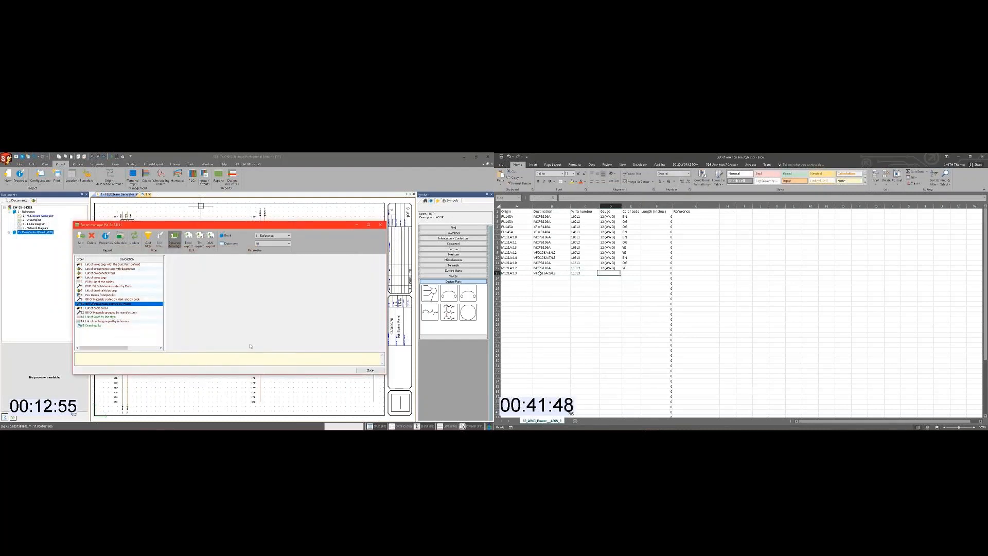
# Step: Enter origin M121A:14 and start its destination in the Excel wire list, and open the bill of materials sorted by mark in SOLIDWORKS Electrical
pyautogui.click(10, 233)
pyautogui.write('M121A')
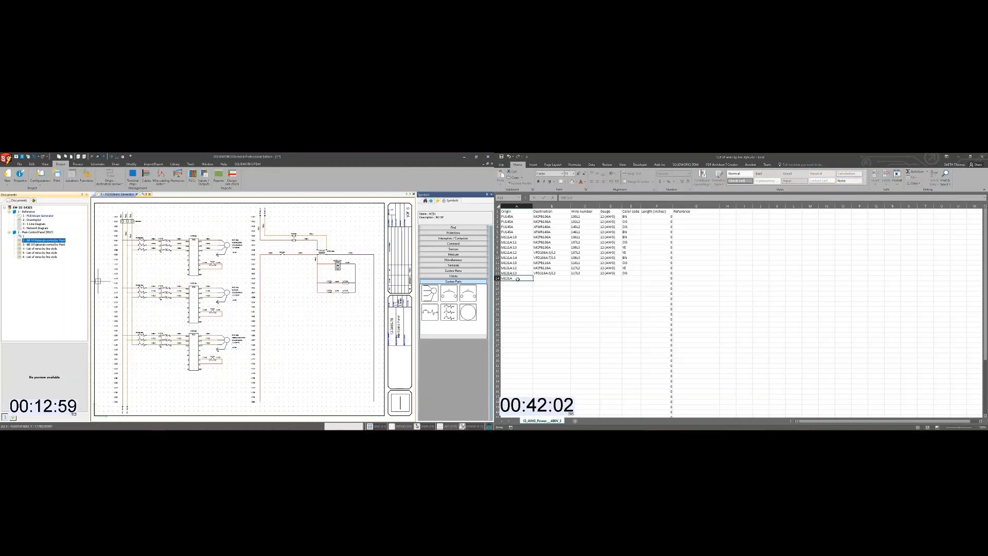
pyautogui.doubleClick(36, 241)
pyautogui.write(':14')
pyautogui.press('Tab')
pyautogui.moveTo(102, 265); pyautogui.dragTo(155, 280, button='middle')
pyautogui.write('VFD11')
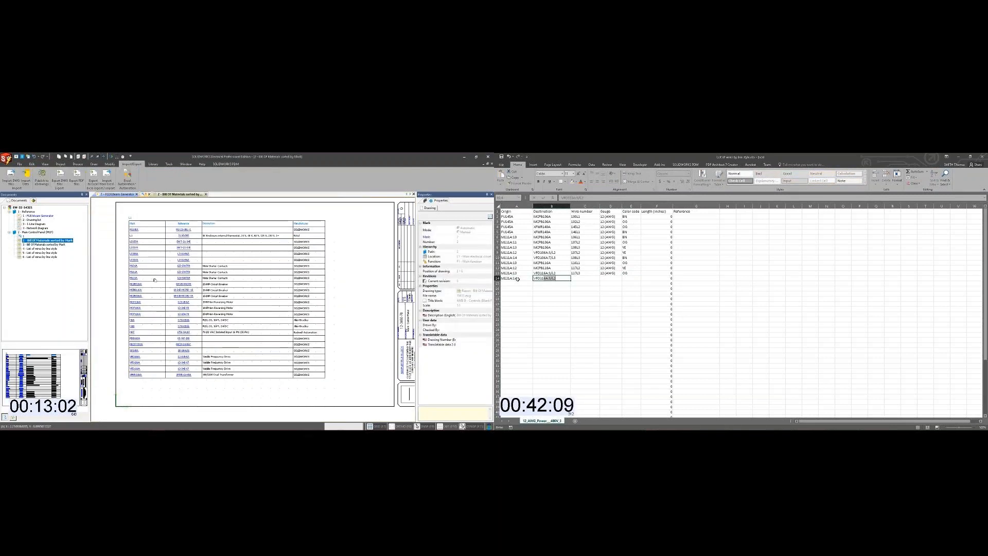
# Step: Correct the wire's destination to VFD116A:T/L3 in Excel, and inspect the bill of materials entries in SOLIDWORKS Electrical
pyautogui.scroll(6, 145, 312)
pyautogui.click(557, 279)
pyautogui.press('BackSpace')
pyautogui.press('BackSpace')
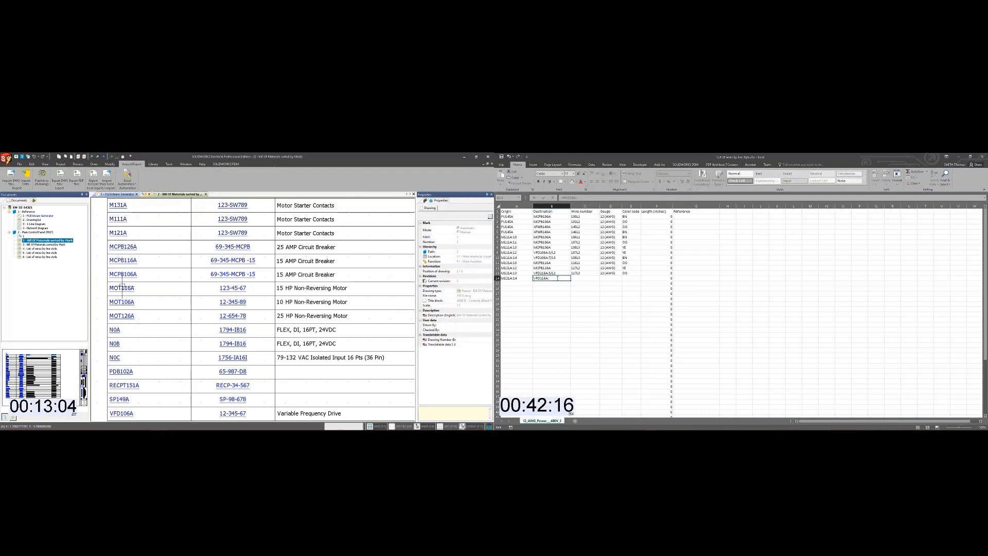
pyautogui.write('/L3')
pyautogui.press('Tab')
# Step: Enter the wire number, gauge 12 (AWG) and color code BN for the VFD116A:T/L3 wire in Excel
pyautogui.write('1')
pyautogui.press('Tab')
pyautogui.write('12 (AWG)')
pyautogui.press('Tab')
pyautogui.scroll(-3, 282, 315)
pyautogui.write('BN')
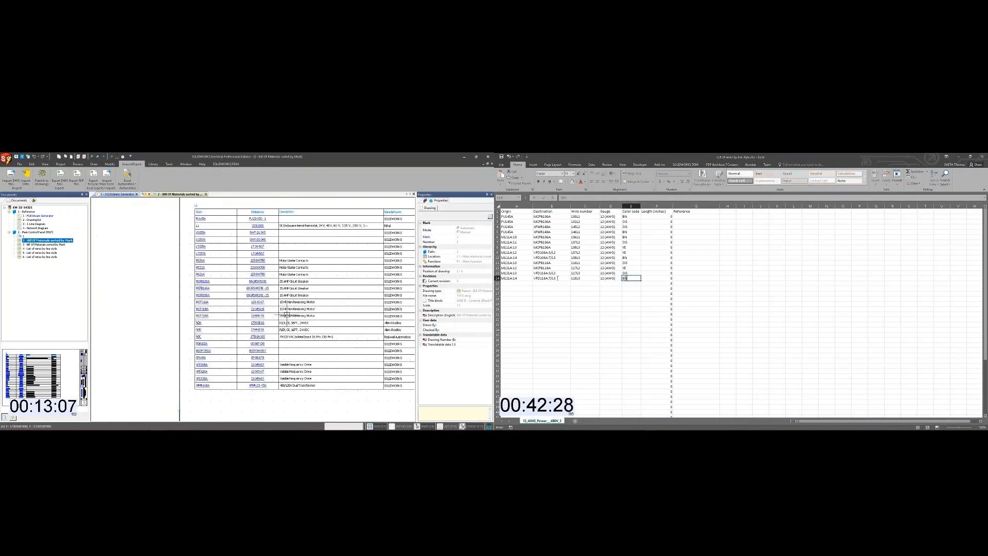
pyautogui.scroll(-3, 285, 314)
# Step: Enter origin M131A:10 for the next wire in Excel, and open the list of wires by line style in SOLIDWORKS Electrical
pyautogui.click(509, 283)
pyautogui.write('M131A:1')
pyautogui.doubleClick(41, 248)
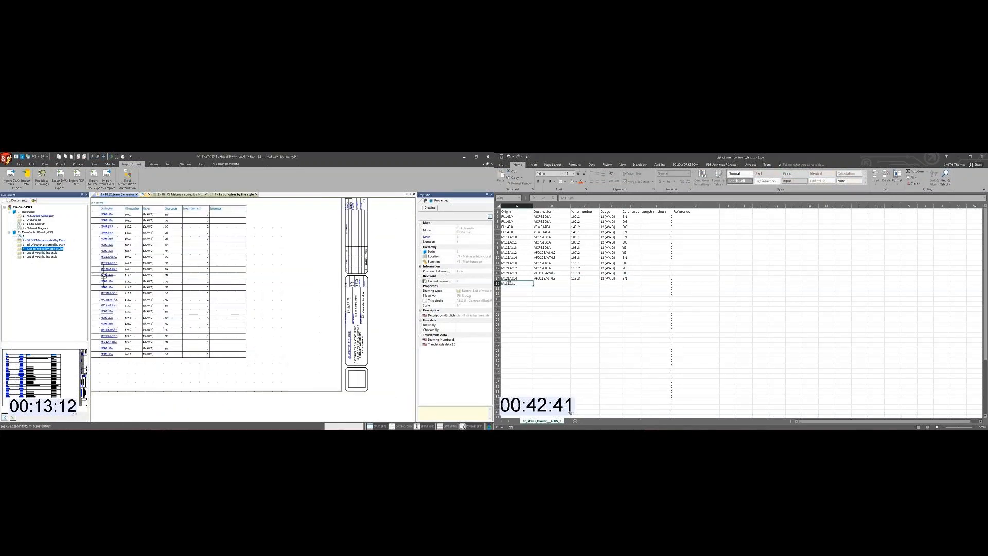
pyautogui.write('0')
pyautogui.press('Tab')
pyautogui.scroll(3, 154, 305)
# Step: Enter destination MCPB126A, wire number 126L1 and gauge 12 (AWG) in Excel, and close the open report drawings in SOLIDWORKS Electrical
pyautogui.write('MCPB126A')
pyautogui.press('Tab')
pyautogui.write('126L1')
pyautogui.scroll(-2, 154, 304)
pyautogui.press('Tab')
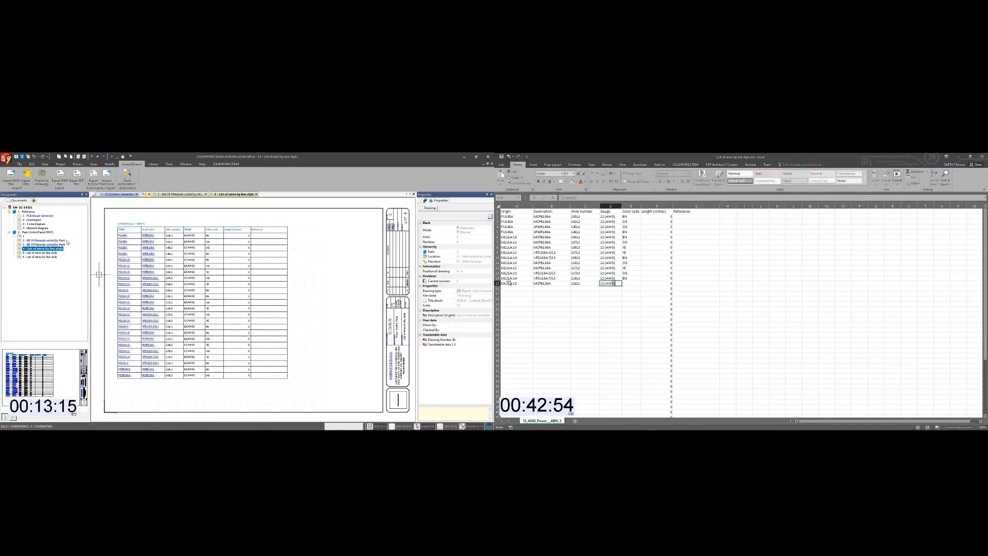
pyautogui.click(256, 194)
pyautogui.click(520, 286)
pyautogui.click(206, 195)
# Step: Enter origin M131A:11 and destination MCPB126A in the next Excel wire row
pyautogui.write('MI31A:10:11')
pyautogui.press('Tab')
pyautogui.scroll(6, 231, 294)
pyautogui.write('MCPB126A')
pyautogui.press('Tab')
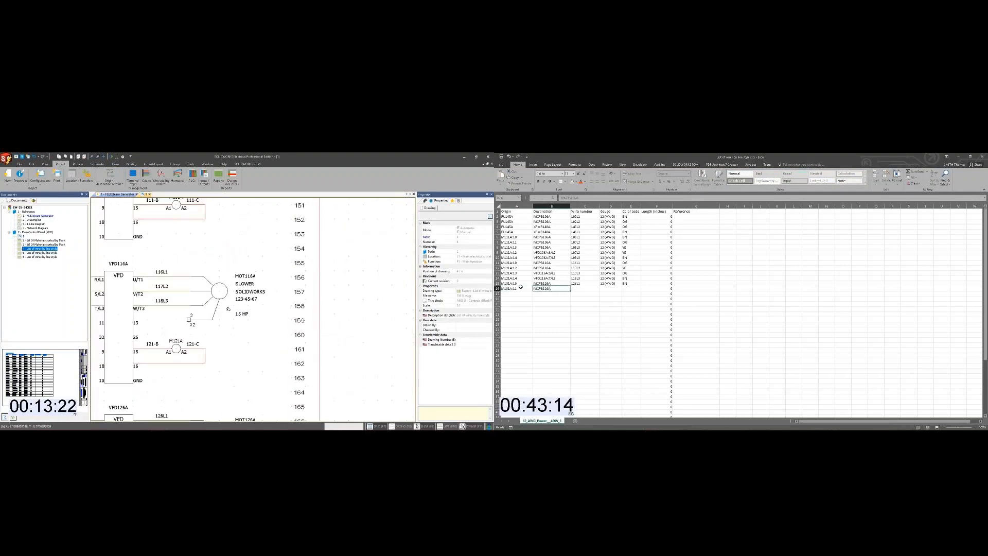
# Step: Enter wire number 127L2 and gauge 12 (AWG) in Excel, and open the symbol properties of motor MOT116A in SOLIDWORKS Electrical
pyautogui.click(246, 278)
pyautogui.write('127')
pyautogui.rightClick(250, 278)
pyautogui.write('L2')
pyautogui.press('Tab')
pyautogui.click(272, 281)
pyautogui.write('12 (AWG)')
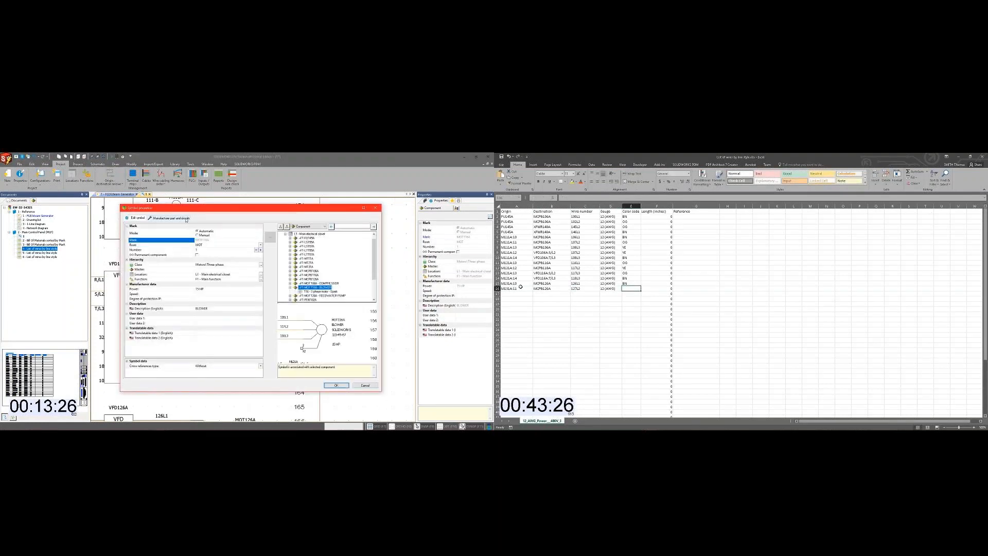
# Step: Enter color code OG and the next origin M131A:13 in Excel, and show the motor's manufacturer parts in SOLIDWORKS Electrical
pyautogui.press('Tab')
pyautogui.write('OG')
pyautogui.click(186, 221)
pyautogui.press('Return')
pyautogui.write('MI3')
pyautogui.write('A:13')
# Step: Enter destination MCPB126A for the M131A:13 wire in Excel, and remove the manufacturer part from MOT116A in SOLIDWORKS Electrical
pyautogui.press('Tab')
pyautogui.write('MCPB')
pyautogui.click(147, 259)
pyautogui.write('126A')
pyautogui.press('Tab')
pyautogui.click(190, 232)
# Step: Enter wire number 128L3, gauge 12 (AWG) and color code YE in Excel, and start a manufacturer part search for MOT116A in SOLIDWORKS Electrical
pyautogui.write('128L3')
pyautogui.click(149, 232)
pyautogui.press('Tab')
pyautogui.write('12 (AWG)')
pyautogui.press('Tab')
pyautogui.write('YE')
# Step: Enter origin M131A:14 in the next Excel wire row, and set the part search class to Motors in SOLIDWORKS Electrical
pyautogui.click(165, 250)
pyautogui.press('Return')
pyautogui.write('MI3LA:14')
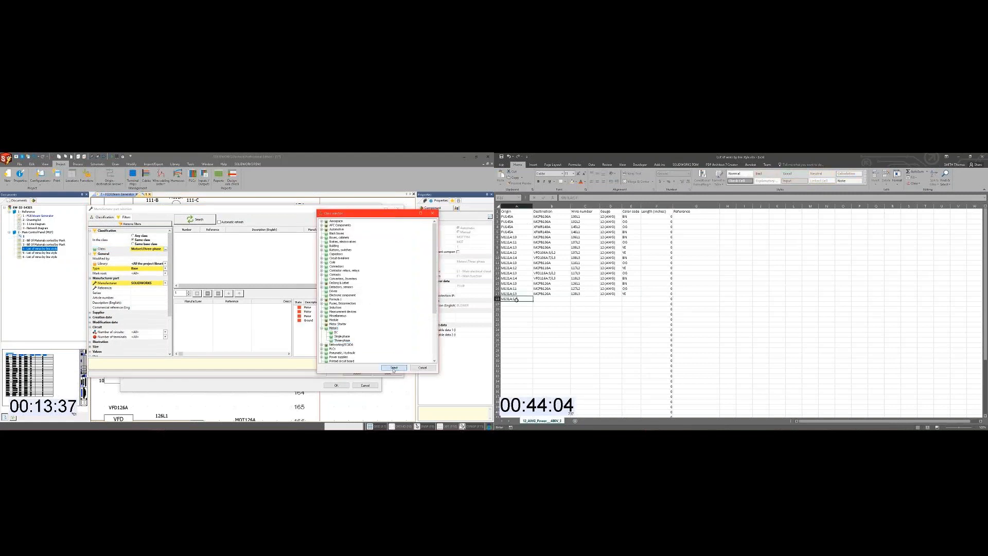
pyautogui.click(393, 368)
# Step: Enter destination VFD126A:S/L2 and wire number 127L2 in Excel, and pick the 25 HP motor part 12-654-78 in SOLIDWORKS Electrical
pyautogui.press('Tab')
pyautogui.write('VFD126A:')
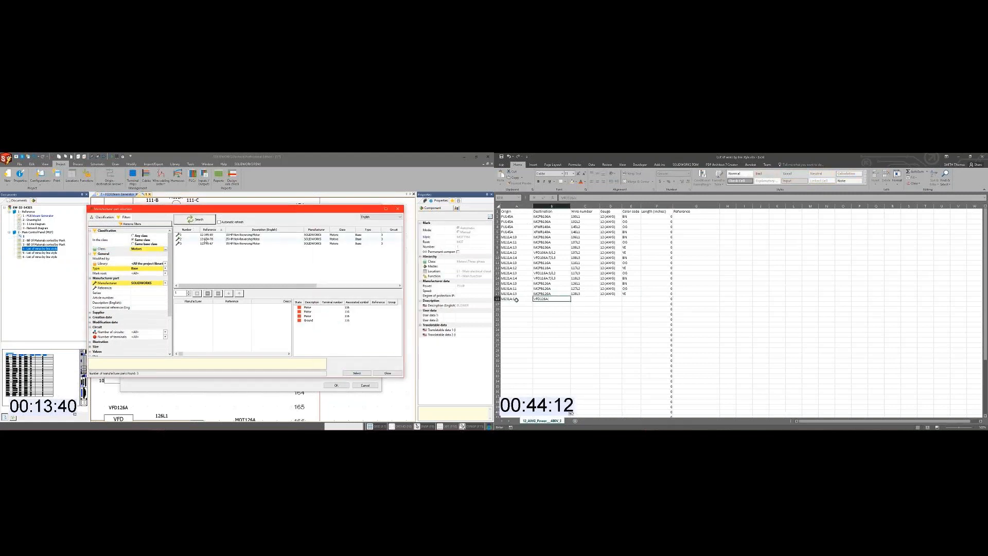
pyautogui.write('S/L2')
pyautogui.click(211, 240)
pyautogui.press('Tab')
pyautogui.write('127L2')
pyautogui.click(197, 294)
# Step: Enter gauge 12 (AWG), color code OG and the next M131A origin in Excel, and assign the picked part to MOT116A in SOLIDWORKS Electrical
pyautogui.press('Tab')
pyautogui.write('12 (AWG)')
pyautogui.click(356, 373)
pyautogui.press('Tab')
pyautogui.write('OG')
pyautogui.click(136, 219)
pyautogui.press('Return')
pyautogui.write('M13LA:')
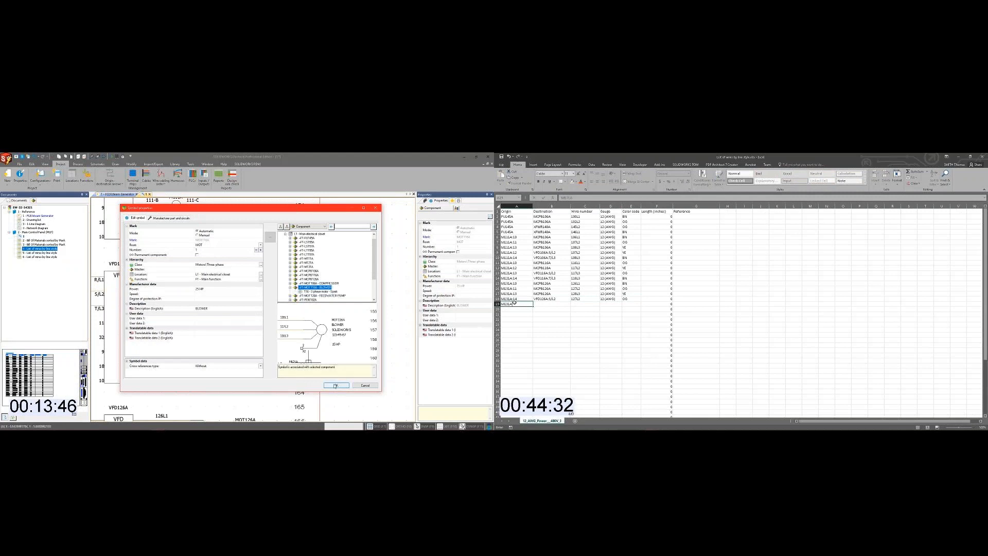
pyautogui.click(335, 385)
# Step: Complete the M131A origin's terminal and enter destination VFD126A:T/L3 in the Excel wire list
pyautogui.write('16')
pyautogui.press('Tab')
pyautogui.write('VFD12')
pyautogui.scroll(-3, 165, 300)
pyautogui.write('6A:T/L3')
pyautogui.moveTo(164, 301); pyautogui.dragTo(325, 298, button='middle')
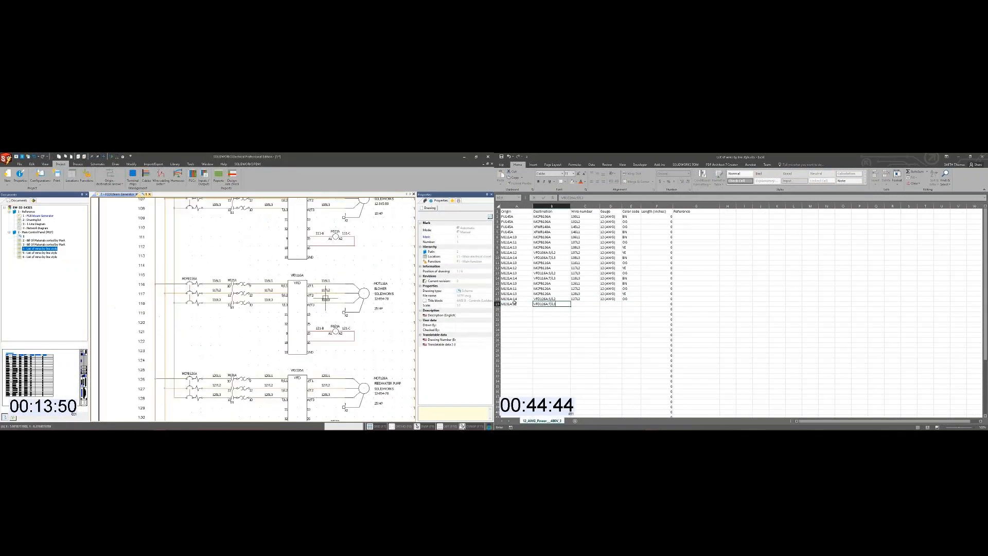
# Step: Enter wire number 128L3 and gauge 12 (AWG) in Excel, and open the symbol properties of circuit breaker MCPB116A in SOLIDWORKS Electrical
pyautogui.press('Tab')
pyautogui.click(188, 280)
pyautogui.write('128L3')
pyautogui.rightClick(188, 280)
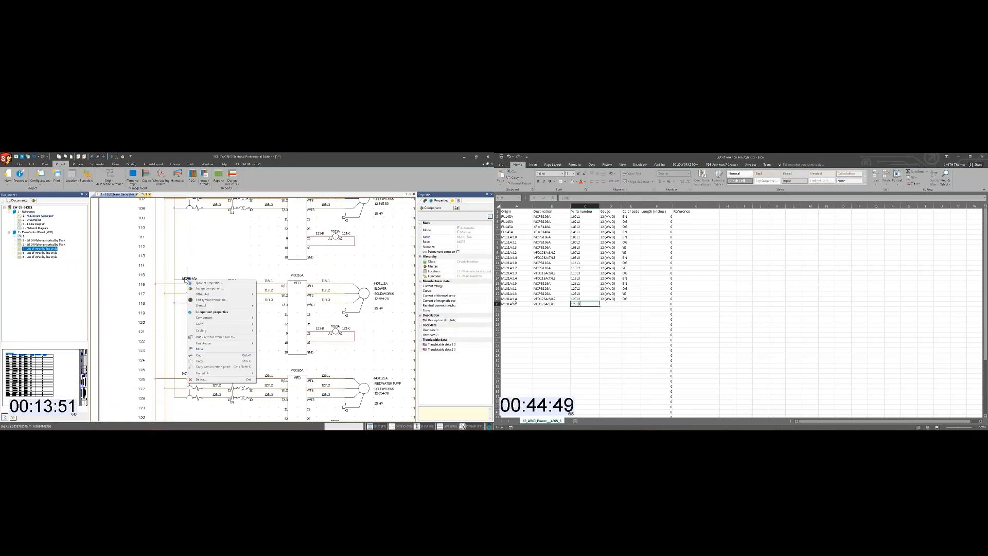
pyautogui.press('Tab')
pyautogui.write('12')
pyautogui.click(207, 283)
# Step: Enter color code YE and another M131A origin in Excel, and remove the manufacturer part from breaker MCPB116A in SOLIDWORKS Electrical
pyautogui.press('Tab')
pyautogui.write('YE')
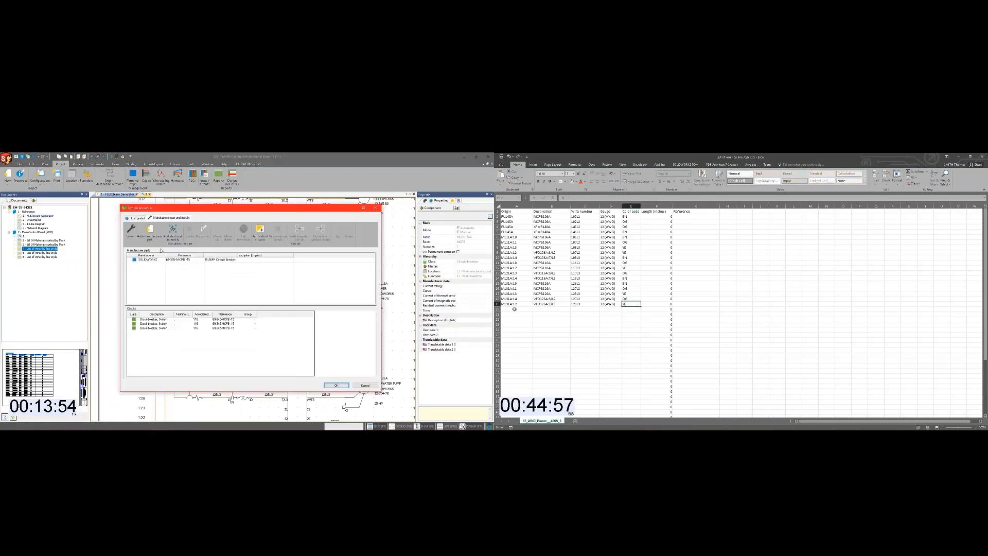
pyautogui.press('Return')
pyautogui.write('M13LA')
pyautogui.click(143, 261)
pyautogui.click(190, 232)
# Step: Enter destination VFD126A:R/L1 in Excel, and search the SOLIDWORKS circuit breaker parts for MCPB116A in SOLIDWORKS Electrical
pyautogui.press('Tab')
pyautogui.write('VFD126A')
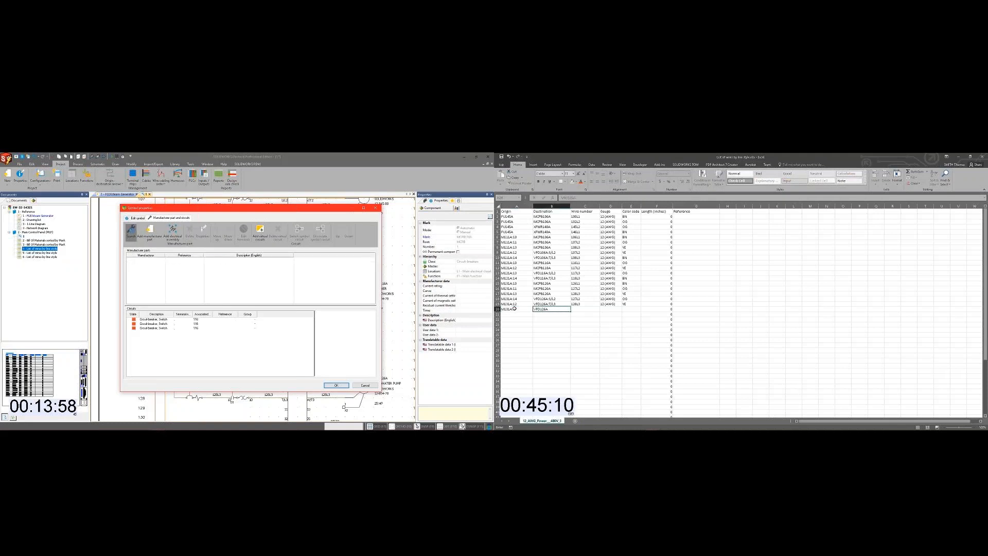
pyautogui.click(130, 230)
pyautogui.write(':R/L1')
pyautogui.press('Tab')
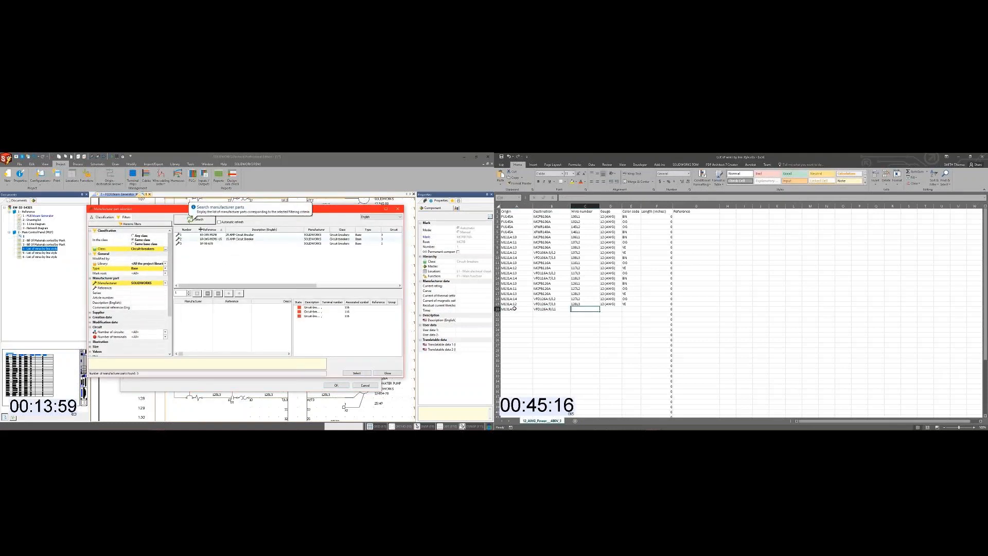
# Step: Enter wire number 126L1, gauge 12 (AWG) and color code BN in Excel, and pick the 25 AMP breaker part in SOLIDWORKS Electrical
pyautogui.write('126L1')
pyautogui.click(211, 235)
pyautogui.click(355, 373)
pyautogui.press('Tab')
pyautogui.write('12 (AWG)')
pyautogui.press('Tab')
pyautogui.write('BN')
# Step: Enter origin MCPB106A in the next Excel wire row, and assign the picked breaker part to MCPB116A in SOLIDWORKS Electrical
pyautogui.click(514, 313)
pyautogui.click(355, 374)
pyautogui.write('MCPB1')
pyautogui.click(336, 386)
pyautogui.write('06A')
# Step: Enter destination MCPB116A for the MCPB106A wire in the Excel wire list
pyautogui.press('Tab')
pyautogui.write('MCPB')
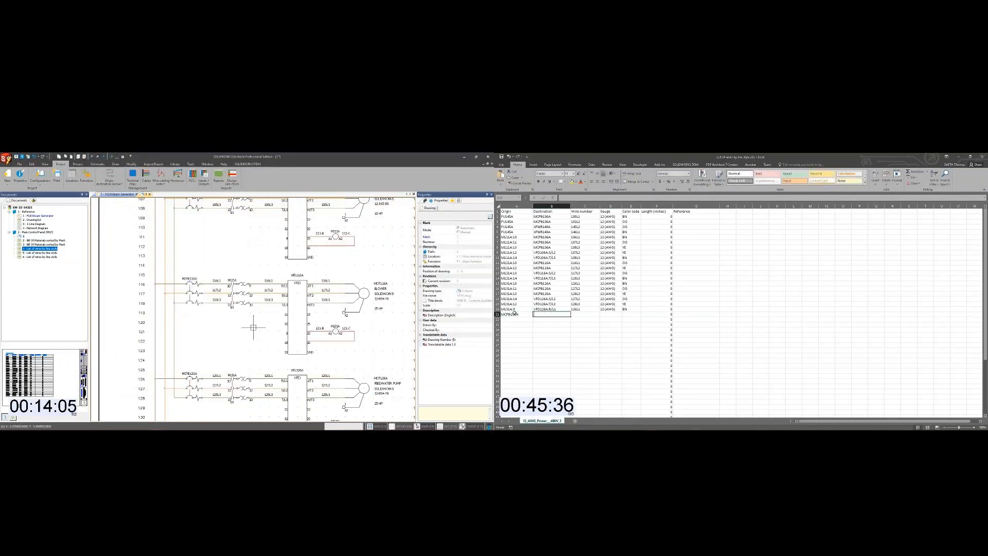
pyautogui.write('116')
pyautogui.middleClick(327, 318)
pyautogui.middleClick(327, 317)
pyautogui.write('A')
pyautogui.press('Tab')
# Step: Enter wire number 100L1, gauge 12 (AWG) and color code BN in Excel, and open the report manager in SOLIDWORKS Electrical
pyautogui.write('100L1')
pyautogui.press('Tab')
pyautogui.write('12')
pyautogui.press('Tab')
pyautogui.write('BN')
pyautogui.press('Return')
pyautogui.click(219, 177)
# Step: Enter origin MCPB106A and destination MCPB116A in the next Excel wire row, and start drawing the reports in SOLIDWORKS Electrical
pyautogui.write('MCPB106A')
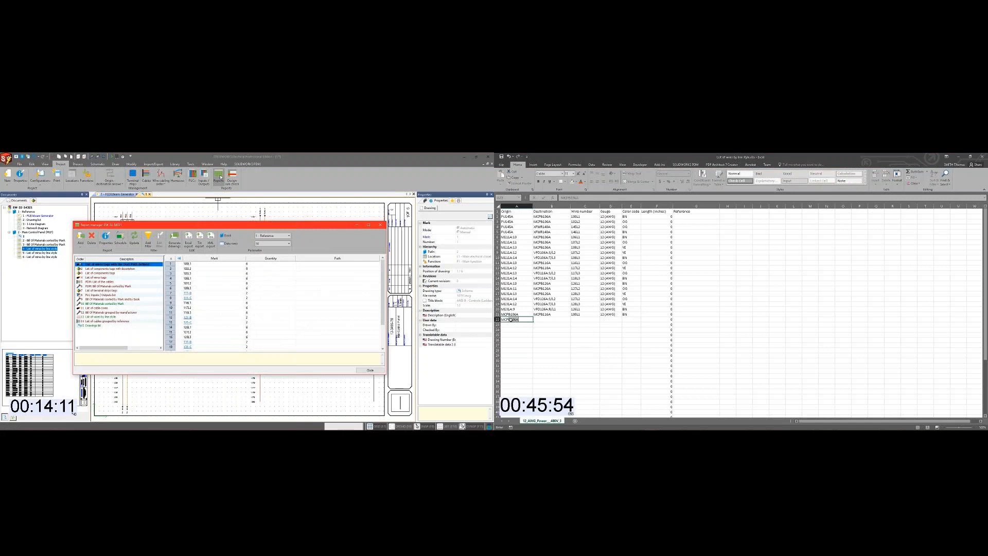
pyautogui.click(174, 238)
pyautogui.press('Tab')
pyautogui.write('MCPB')
pyautogui.write('116A')
# Step: Generate the selected report drawings in SOLIDWORKS Electrical, and enter wire number 1002, gauge 12 (AWG) and color code OG in Excel
pyautogui.moveTo(318, 265); pyautogui.dragTo(317, 300)
pyautogui.press('Tab')
pyautogui.write('1002')
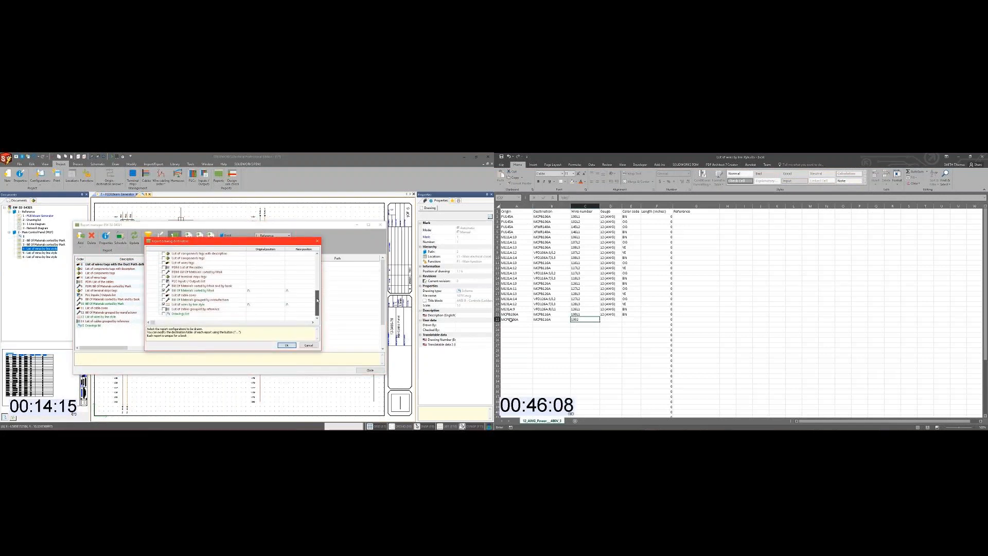
pyautogui.click(287, 345)
pyautogui.press('Tab')
pyautogui.write('12 (AWG)')
pyautogui.press('Tab')
pyautogui.write('OG')
pyautogui.click(620, 330)
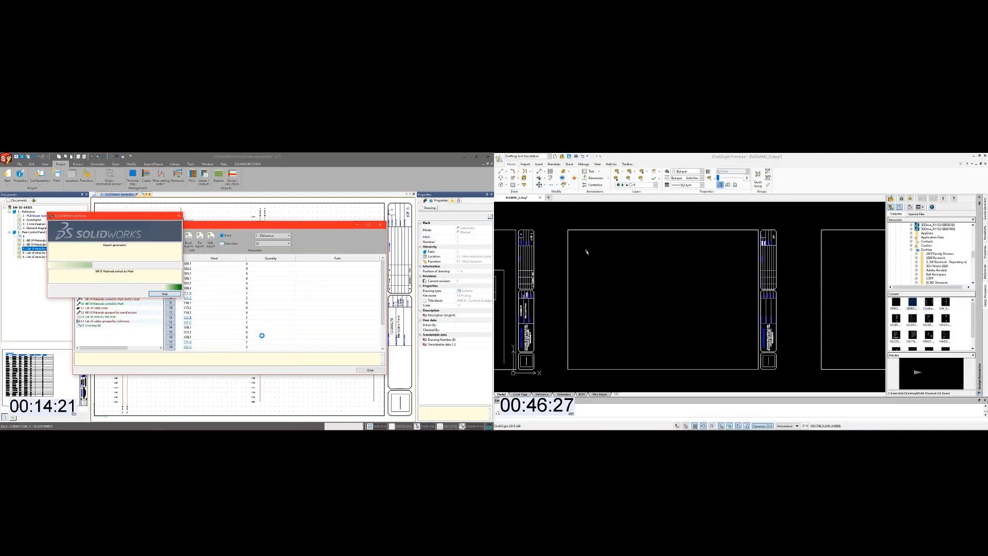
# Step: Insert the bill of materials Excel file as an object from file into the DraftSight model space
pyautogui.click(539, 164)
pyautogui.click(523, 176)
pyautogui.click(702, 315)
pyautogui.click(658, 179)
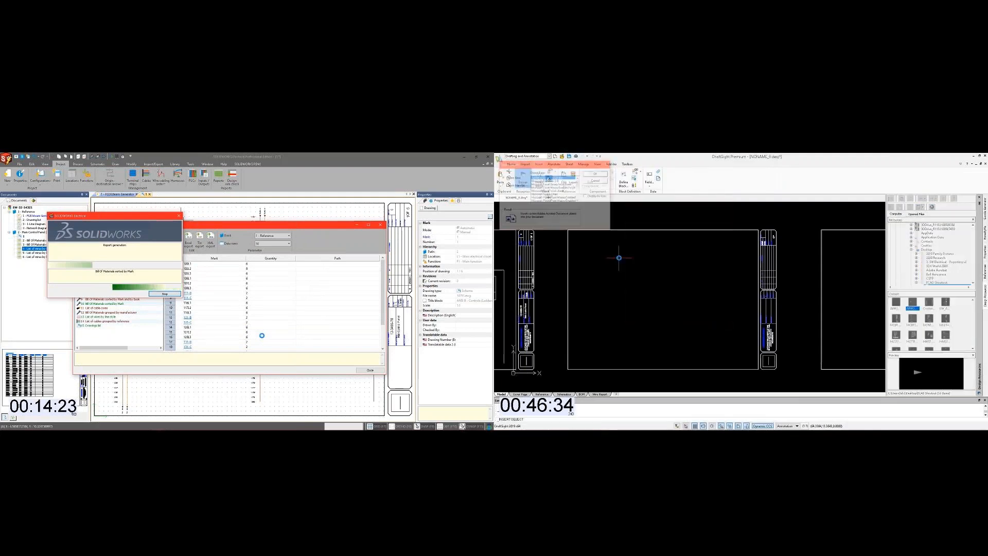
pyautogui.click(503, 185)
pyautogui.click(537, 192)
pyautogui.doubleClick(606, 212)
pyautogui.click(556, 192)
pyautogui.click(602, 176)
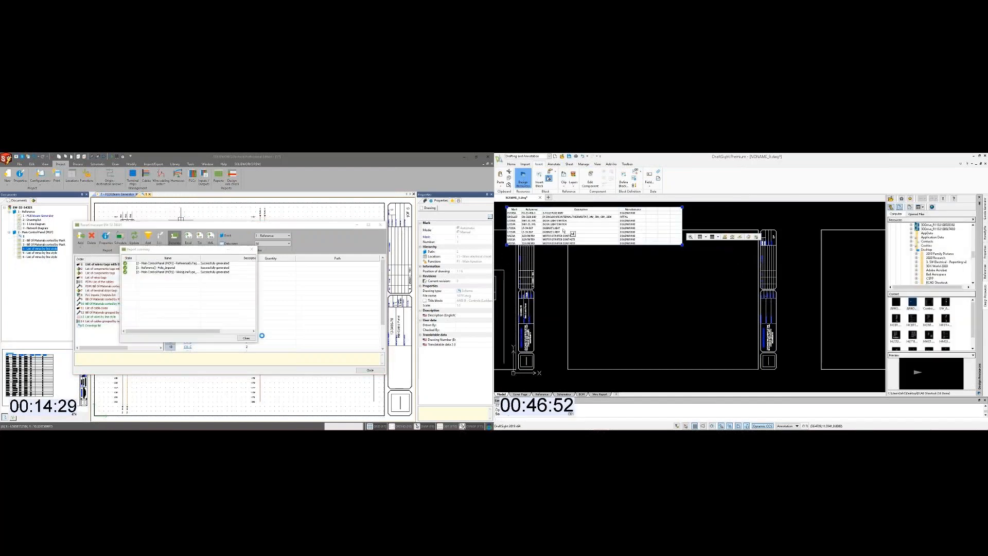
# Step: Move the parts table into the empty DraftSight frame and view the BOM sheet, closing the report summary and report manager in SOLIDWORKS Electrical
pyautogui.click(597, 267)
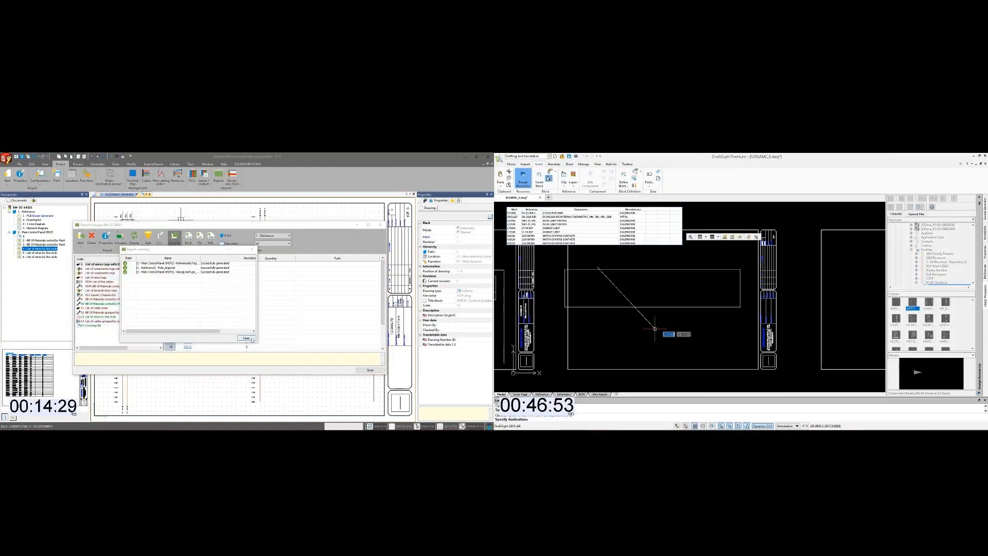
pyautogui.click(246, 338)
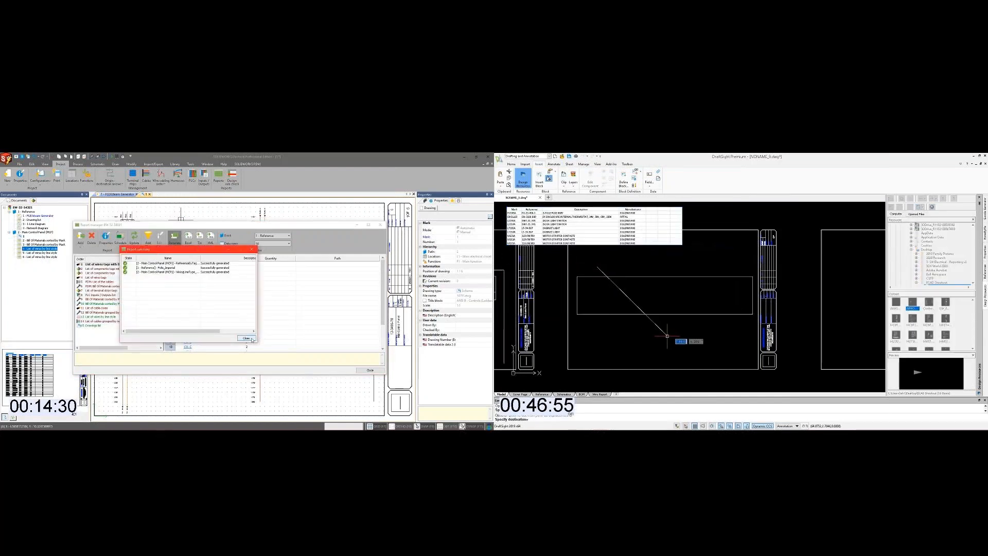
pyautogui.click(654, 328)
pyautogui.click(581, 394)
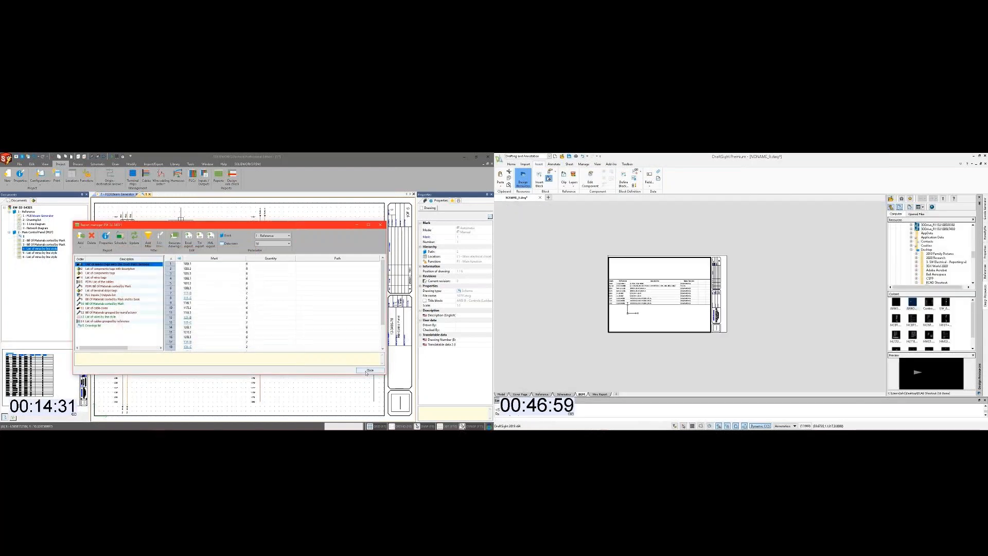
pyautogui.click(369, 370)
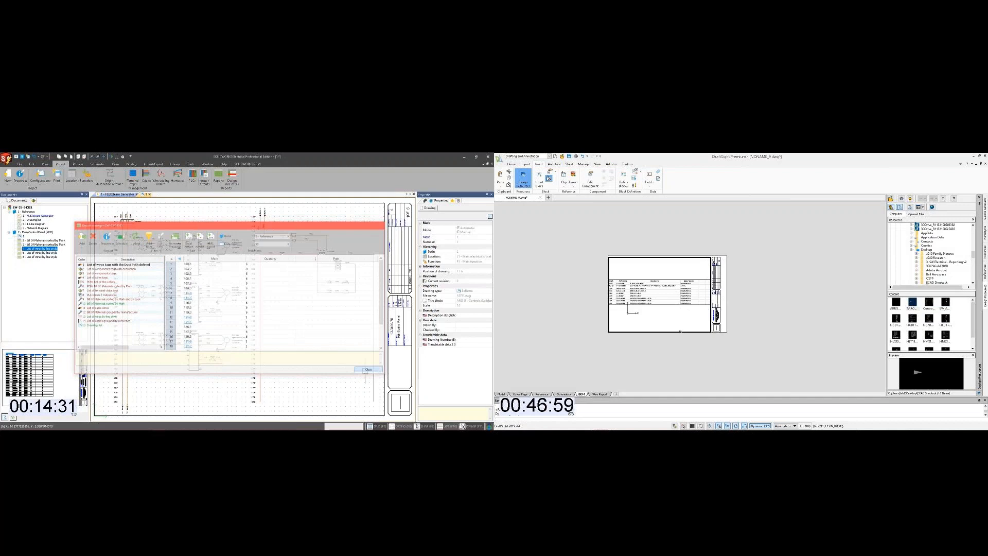
# Step: Position the parts table within the DraftSight BOM sheet's viewport, and open the bill of materials drawing sorted by mark in SOLIDWORKS Electrical
pyautogui.click(681, 331)
pyautogui.scroll(-1, 681, 330)
pyautogui.moveTo(680, 323); pyautogui.dragTo(672, 316, button='middle')
pyautogui.doubleClick(50, 241)
pyautogui.press('Escape')
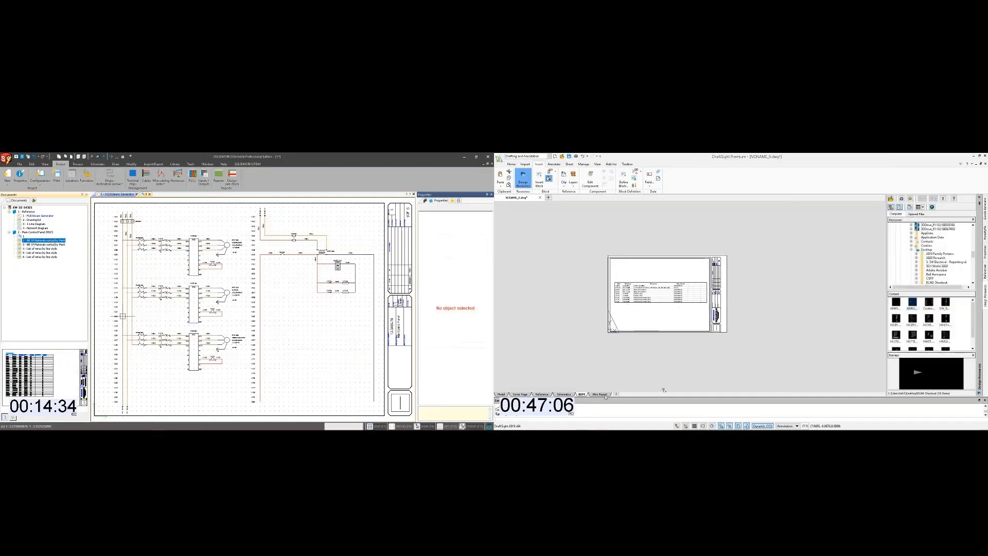
# Step: Return DraftSight to the next empty model space frame, and examine the breaker and motor rows of the SOLIDWORKS Electrical bill of materials
pyautogui.click(502, 394)
pyautogui.moveTo(743, 326); pyautogui.dragTo(615, 320, button='middle')
pyautogui.scroll(3, 684, 316)
pyautogui.scroll(3, 214, 311)
pyautogui.scroll(2, 214, 311)
pyautogui.moveTo(683, 316); pyautogui.dragTo(682, 310, button='middle')
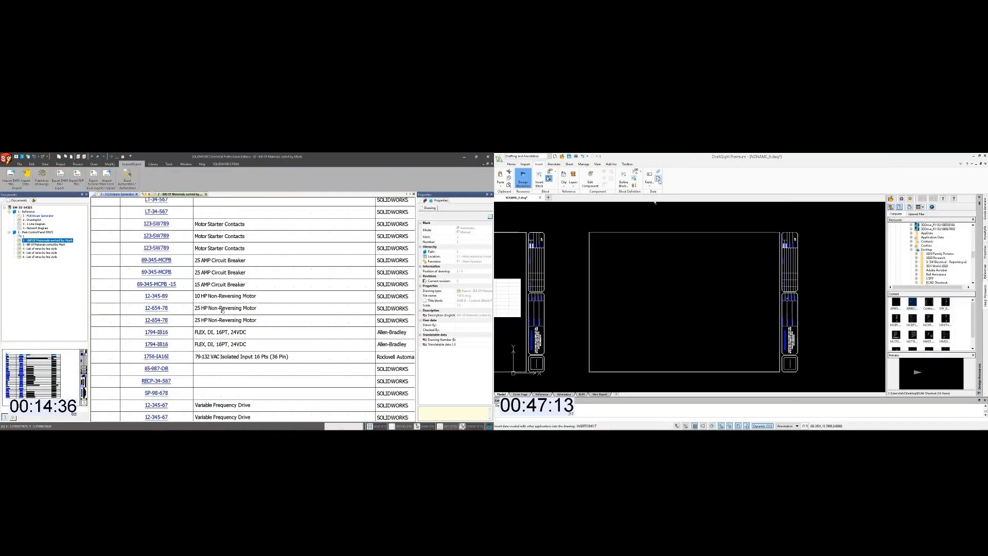
pyautogui.moveTo(214, 311); pyautogui.dragTo(260, 312, button='middle')
# Step: Insert the List of wires by line style Excel file as an object from file into the DraftSight model space
pyautogui.click(658, 178)
pyautogui.click(503, 186)
pyautogui.click(539, 192)
pyautogui.click(594, 219)
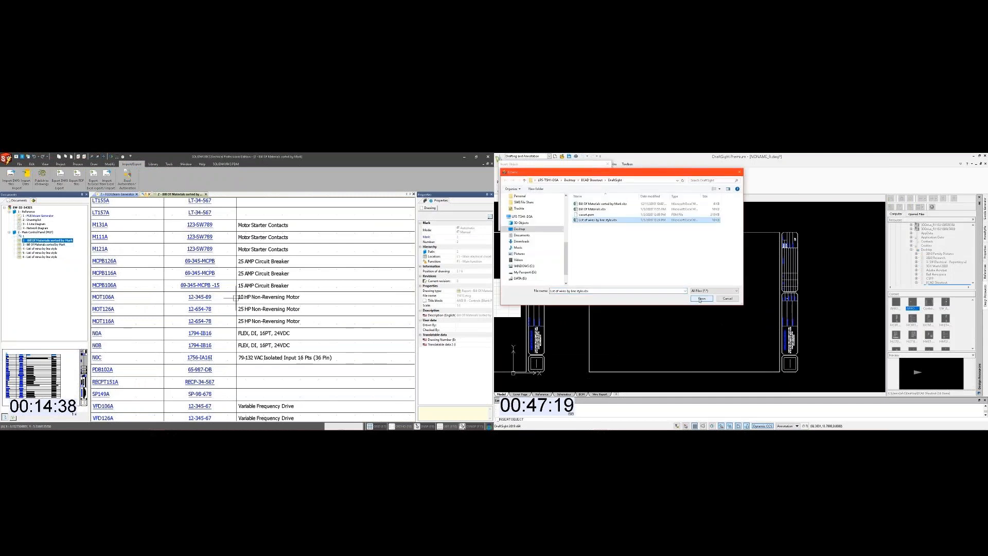
pyautogui.click(701, 300)
pyautogui.click(597, 173)
# Step: Move the inserted wire list table into the empty frame in the DraftSight model space
pyautogui.click(692, 259)
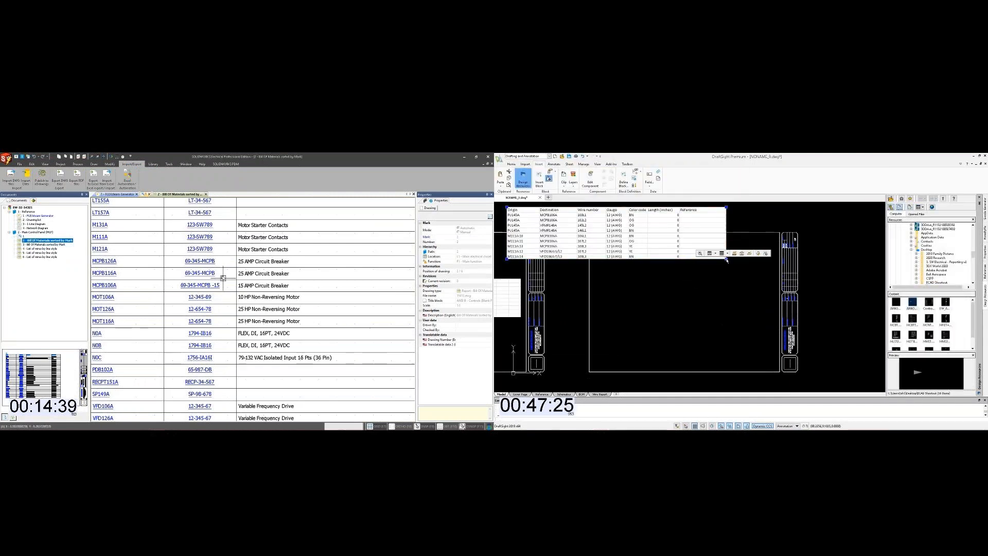
pyautogui.click(726, 259)
pyautogui.middleClick(221, 279)
pyautogui.click(683, 249)
pyautogui.write('m')
pyautogui.press('Return')
pyautogui.click(649, 264)
pyautogui.click(739, 337)
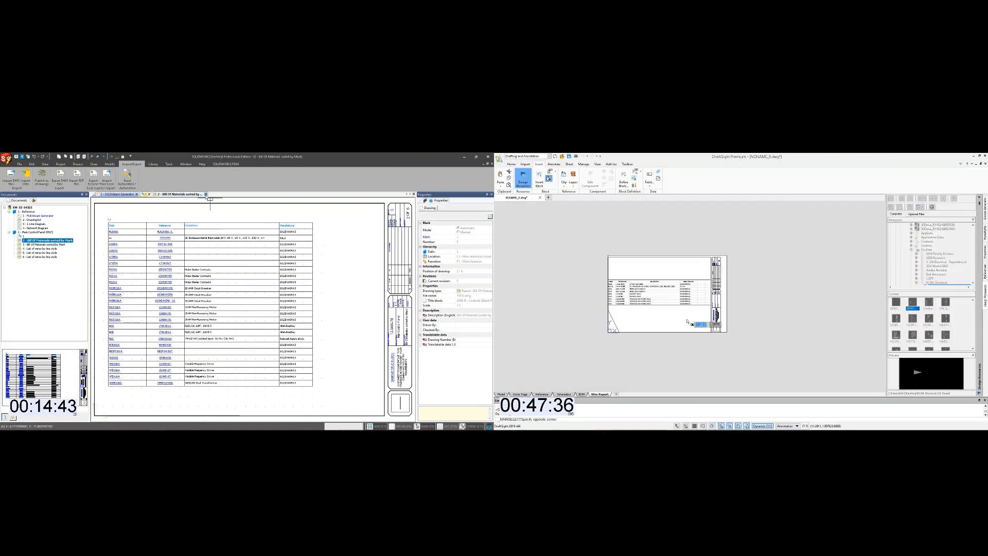
# Step: Close the bill of materials drawing in SOLIDWORKS Electrical and open the PDF export with the paper format set to Legal
pyautogui.click(206, 194)
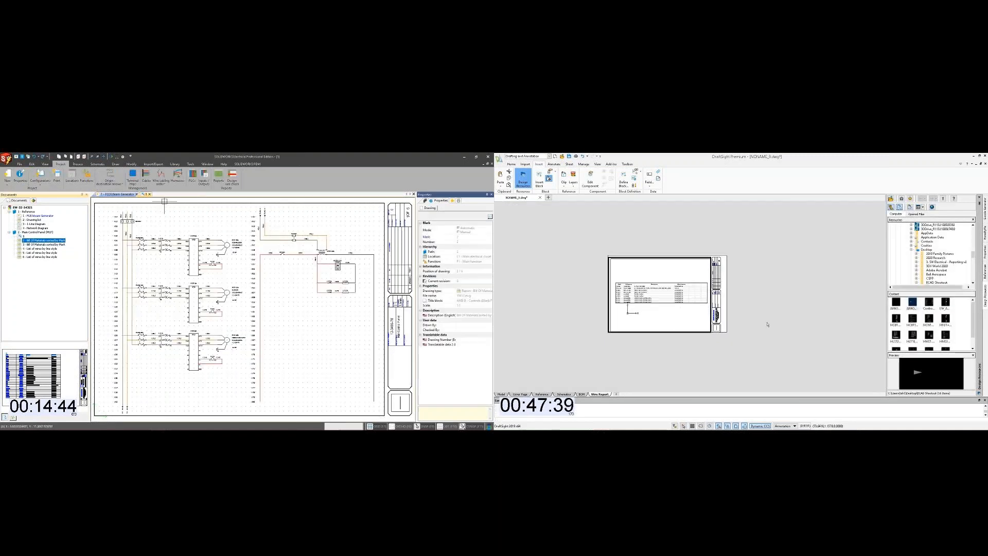
pyautogui.click(154, 163)
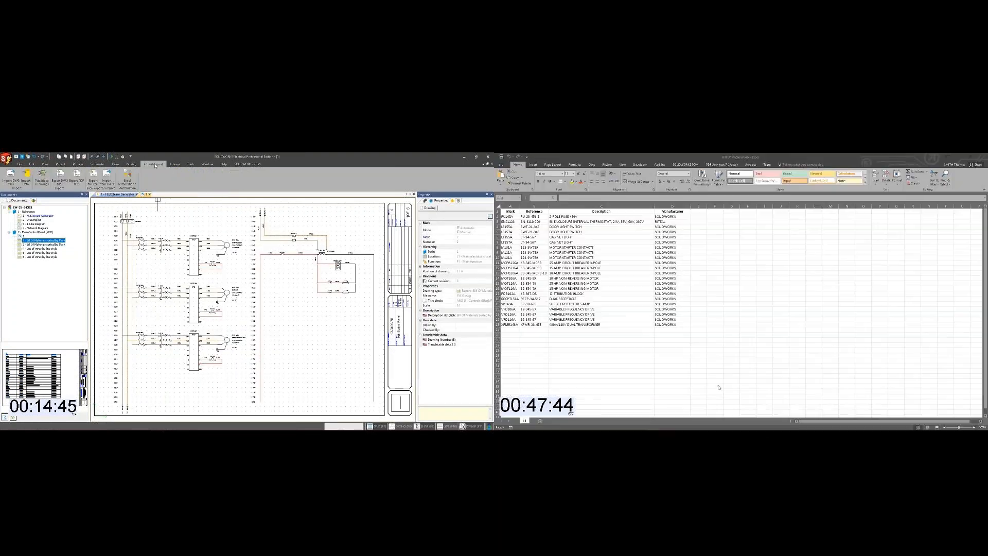
pyautogui.click(76, 176)
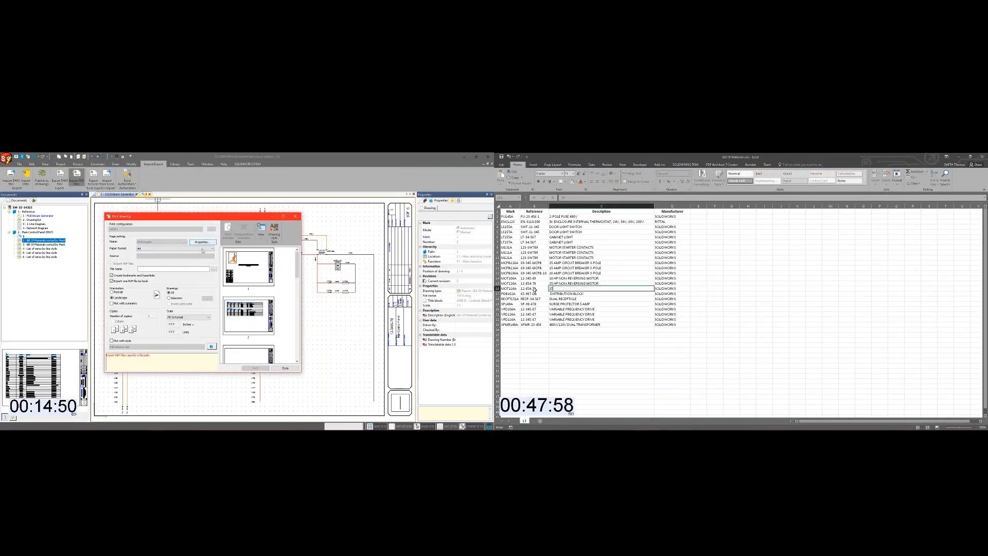
pyautogui.click(170, 248)
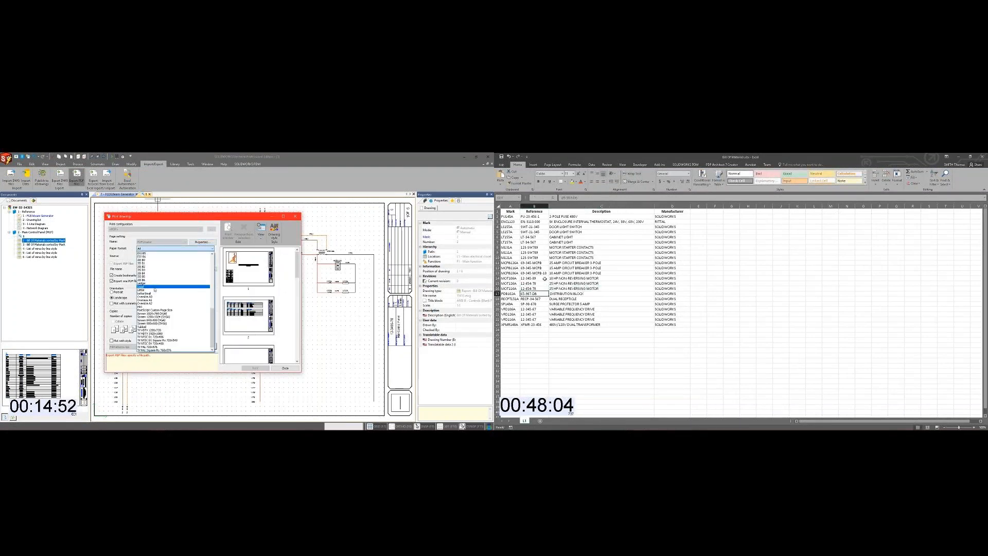
pyautogui.click(154, 287)
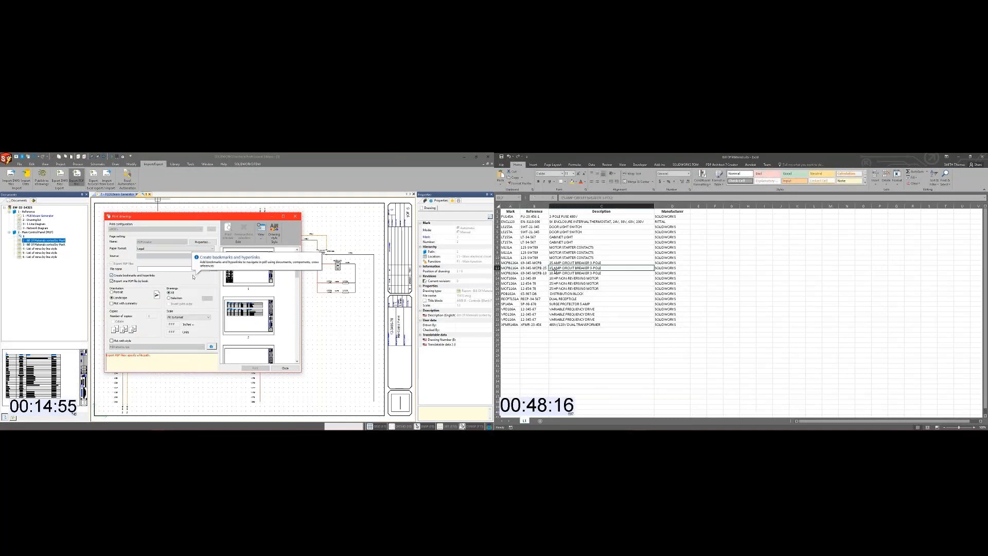
# Step: Set the PDF file name to ECAD Shootout inside the ECAD Shootout folder and start the export
pyautogui.click(211, 269)
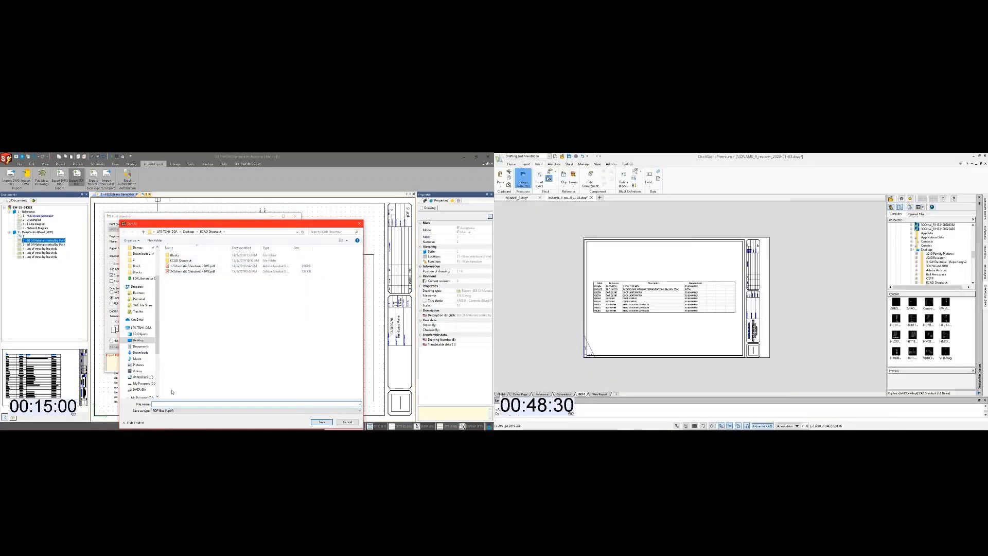
pyautogui.write('ECAD Shootout')
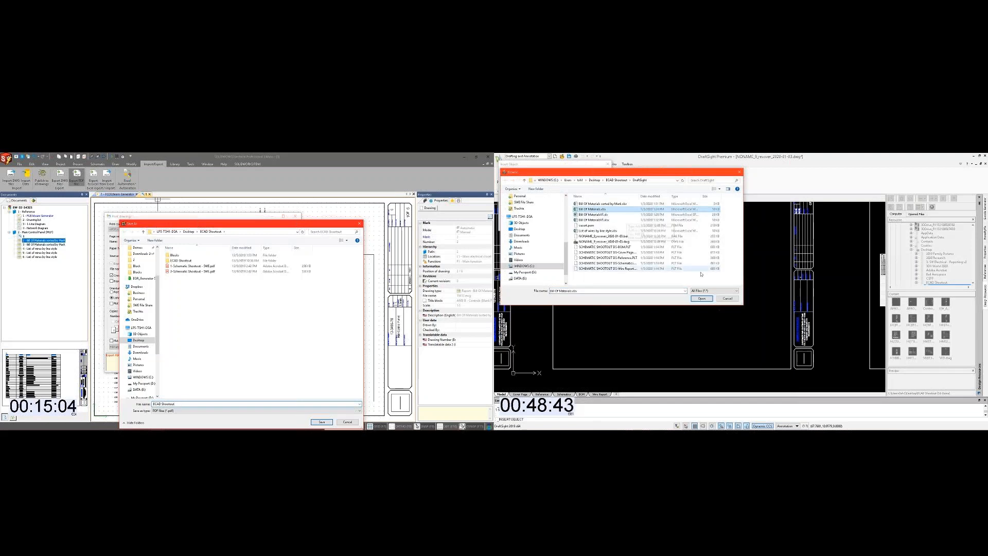
pyautogui.press('Return')
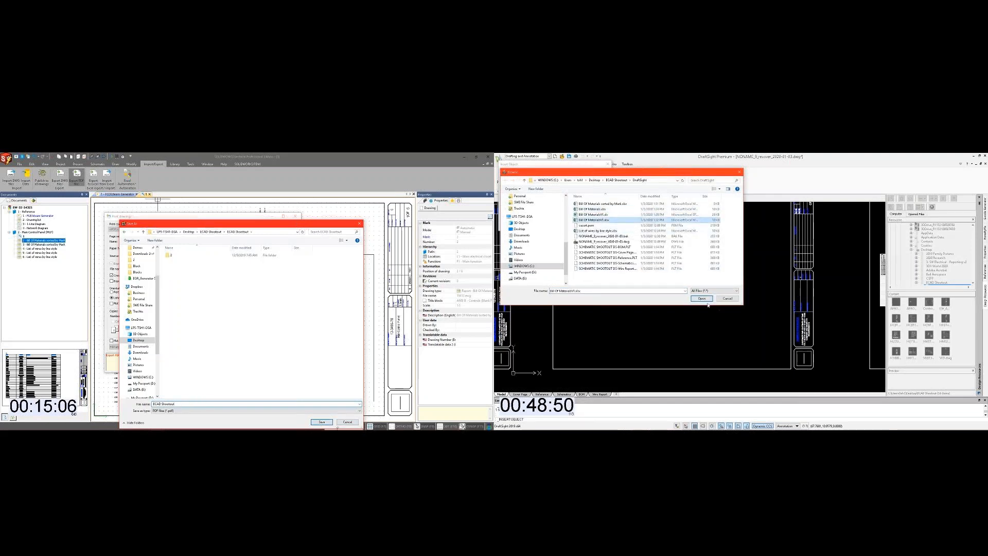
pyautogui.click(321, 422)
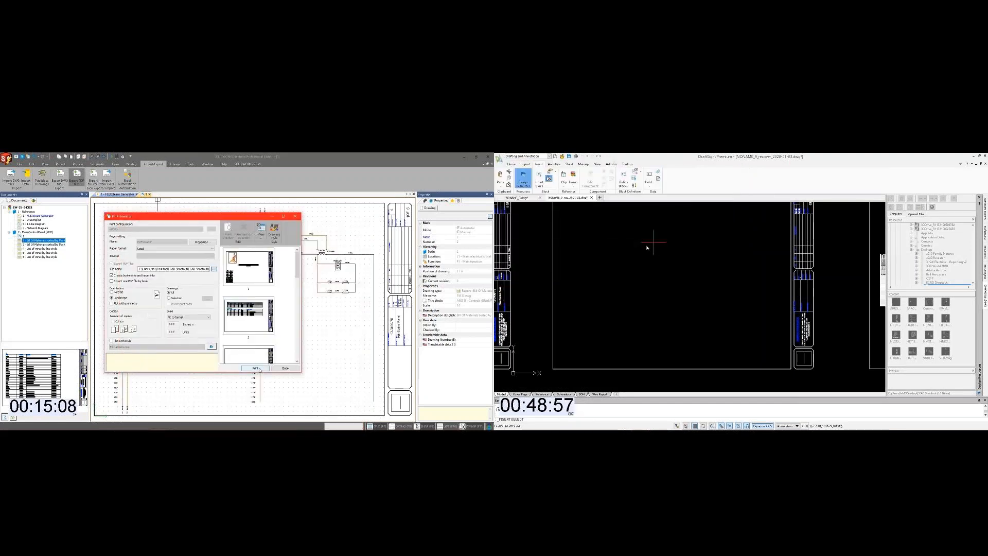
pyautogui.click(257, 369)
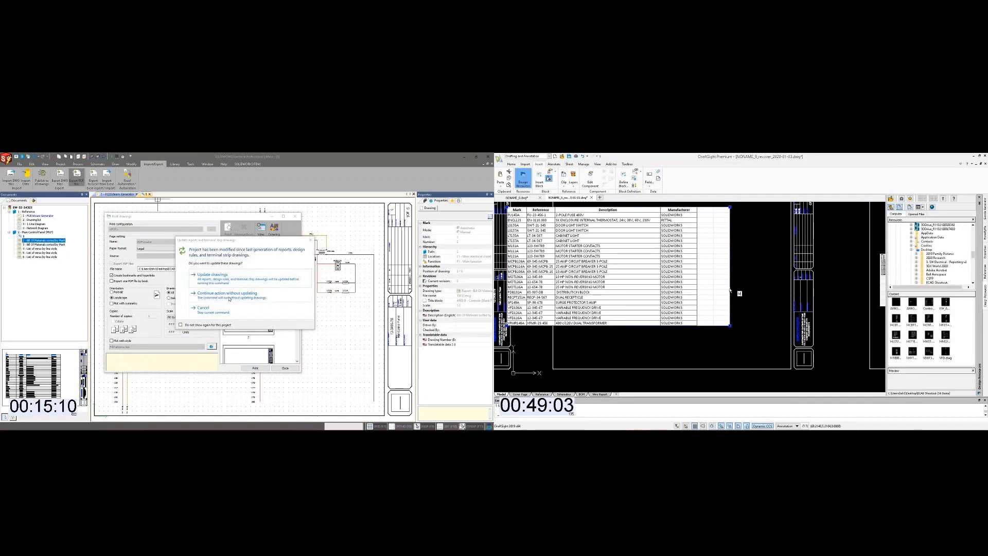
# Step: Move the reinserted bill of materials table into its DraftSight frame, and choose to update the drawings for the SOLIDWORKS Electrical export
pyautogui.write('m')
pyautogui.press('Return')
pyautogui.click(639, 338)
pyautogui.click(693, 355)
pyautogui.click(230, 280)
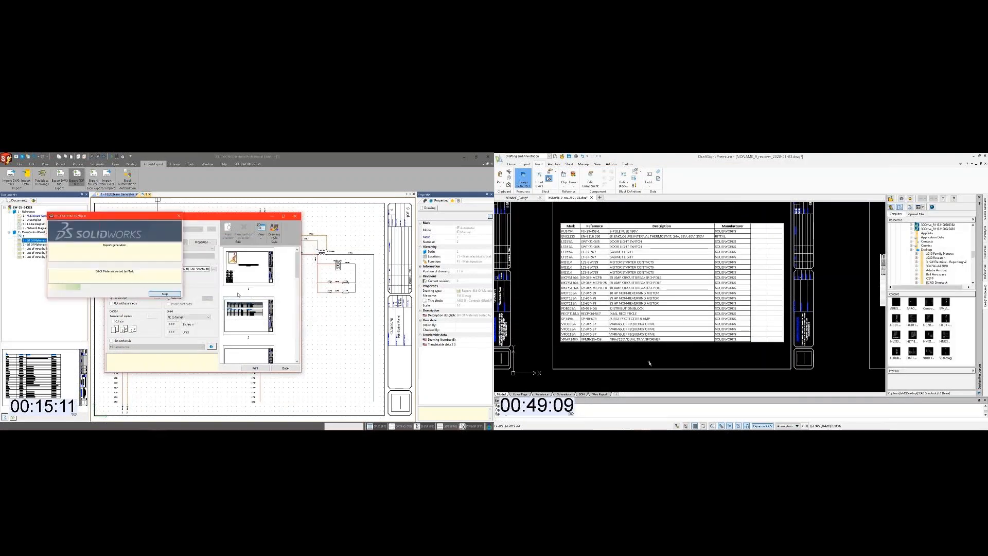
pyautogui.click(582, 394)
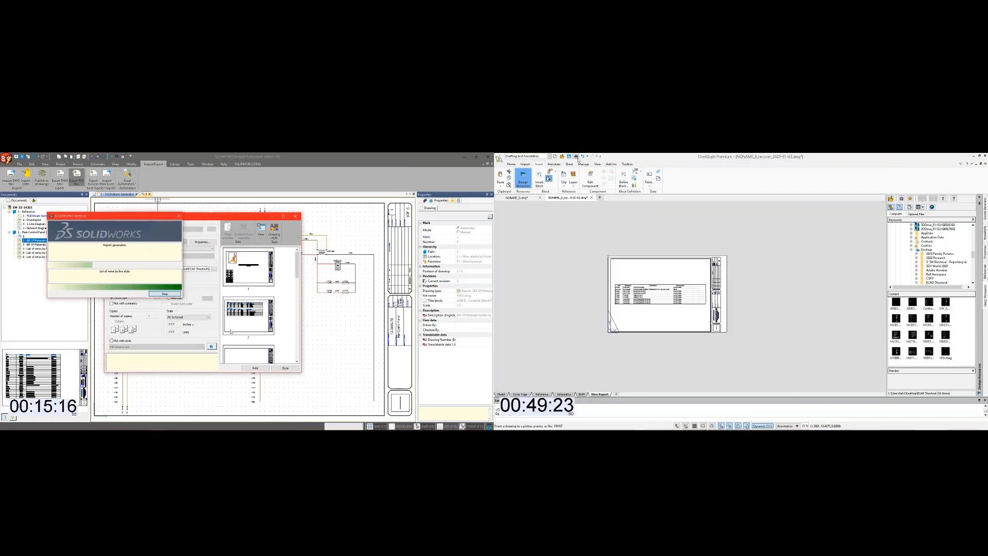
# Step: Print the BOM, Cover Page, Reference, Schematic and Wire Report sheets from DraftSight to PDFCreator and merge the print jobs
pyautogui.hotkey('ctrl', 'p')
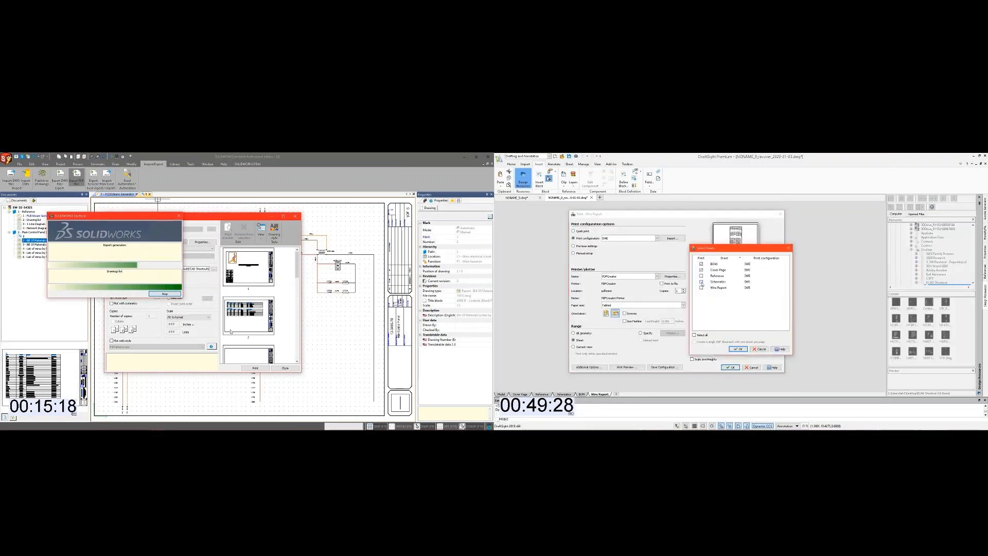
pyautogui.click(739, 348)
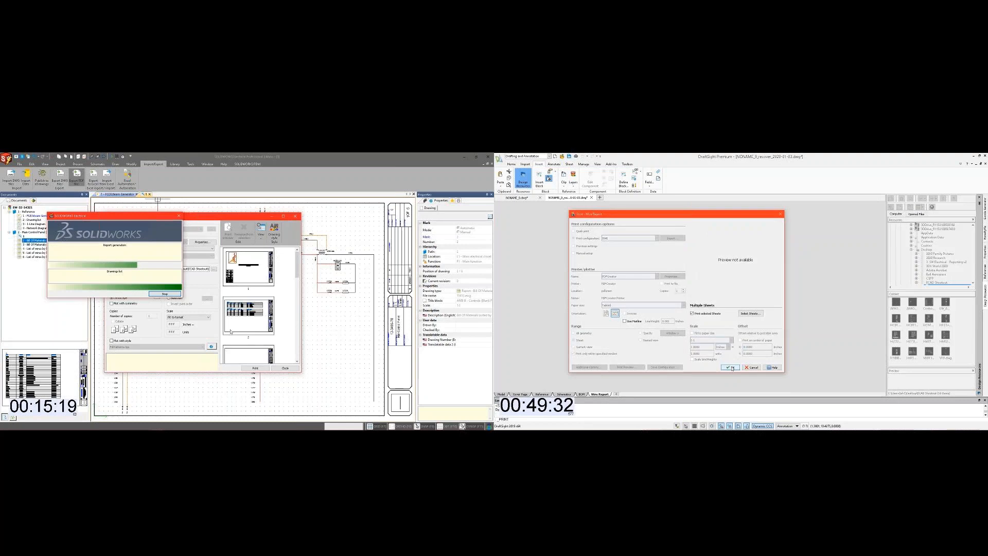
pyautogui.click(730, 367)
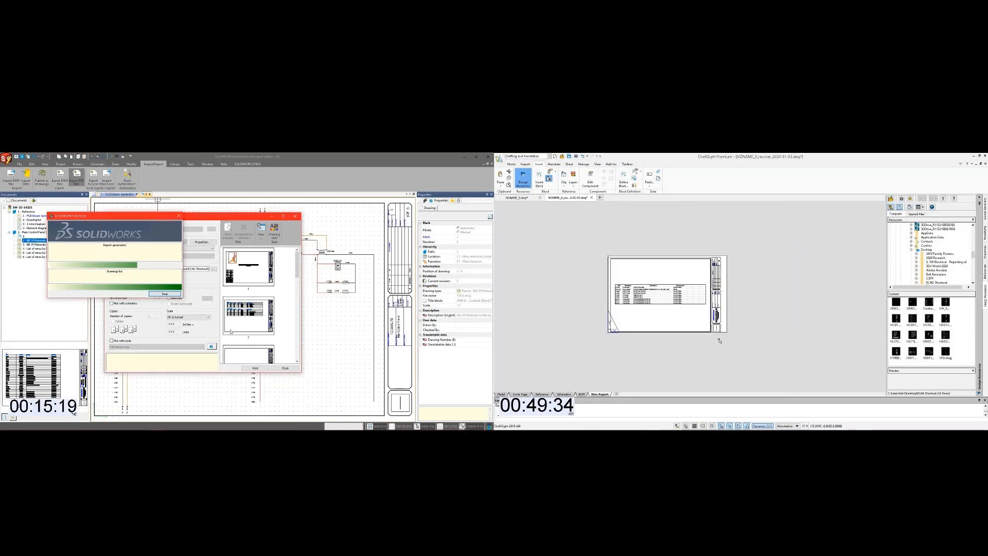
pyautogui.click(727, 361)
pyautogui.click(689, 361)
pyautogui.click(828, 359)
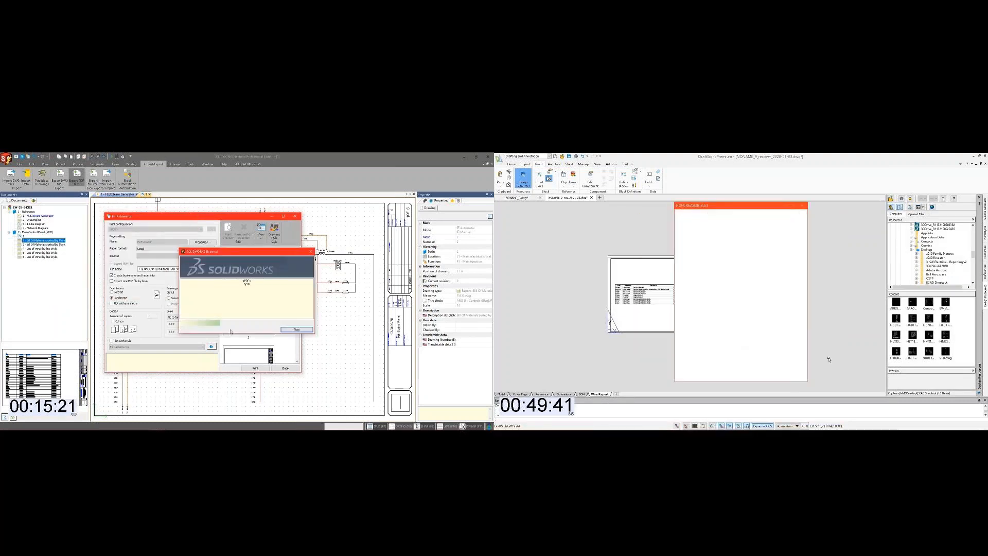
# Step: Name the PDFCreator file ECAD Shootout v1 and save it
pyautogui.tripleClick(756, 274)
pyautogui.write('E')
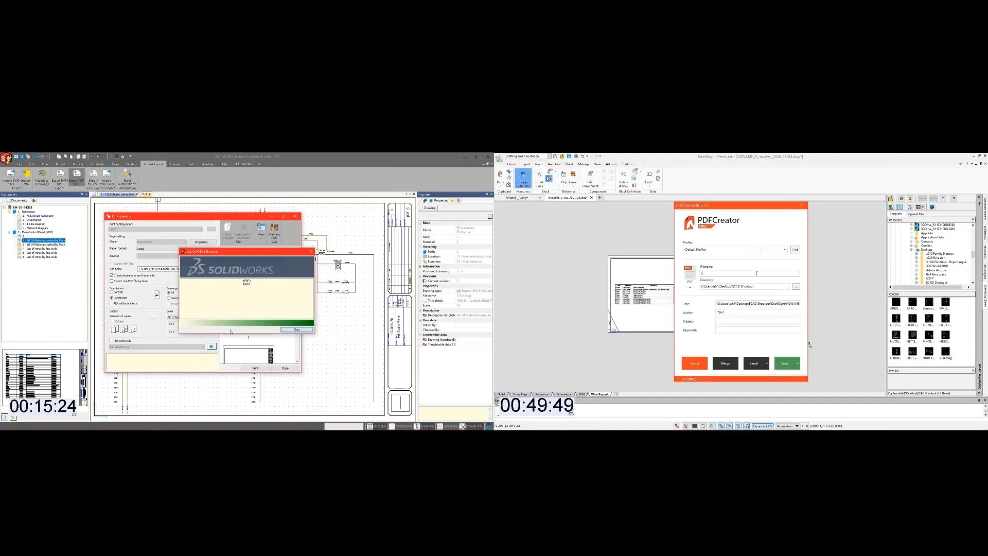
pyautogui.write('CAD Shootout v')
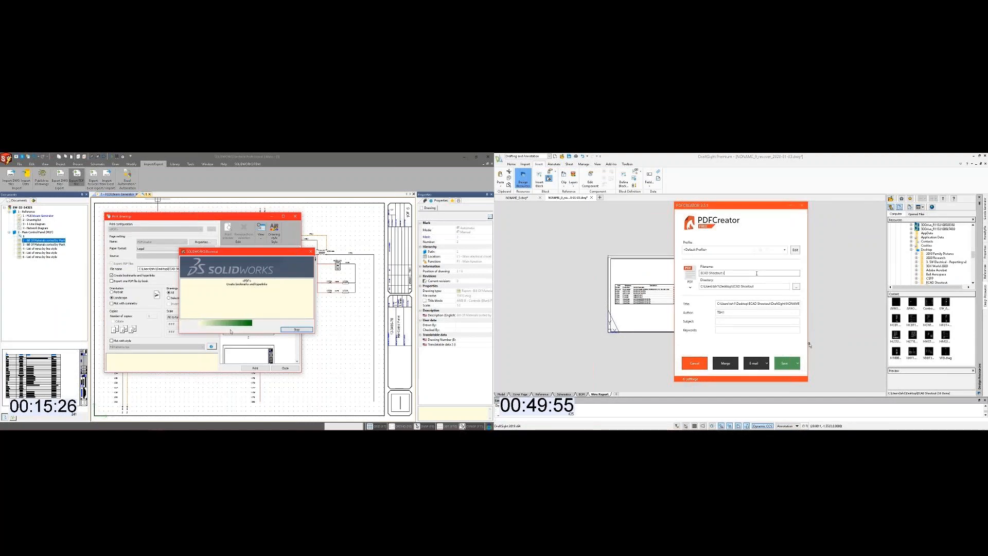
pyautogui.write('1')
pyautogui.click(784, 363)
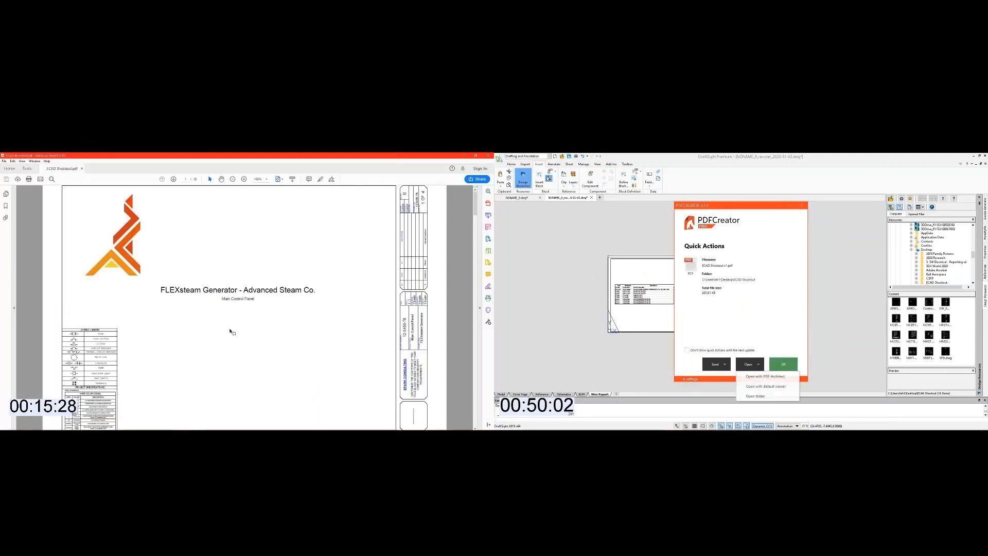
# Step: Review the bill of materials and schematic pages in the PDF exported from SOLIDWORKS Electrical
pyautogui.scroll(-3, 746, 306)
pyautogui.scroll(-4, 230, 331)
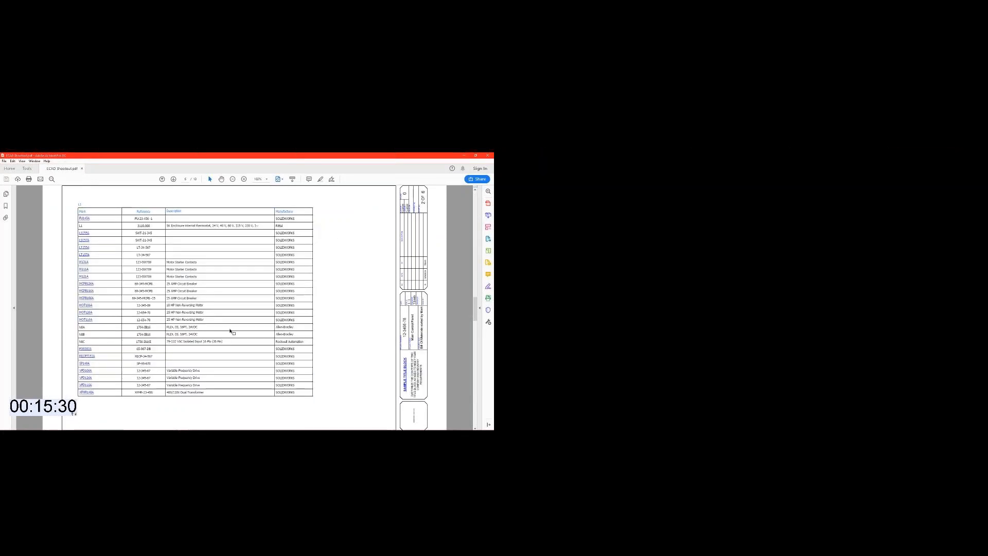
pyautogui.scroll(3, 231, 331)
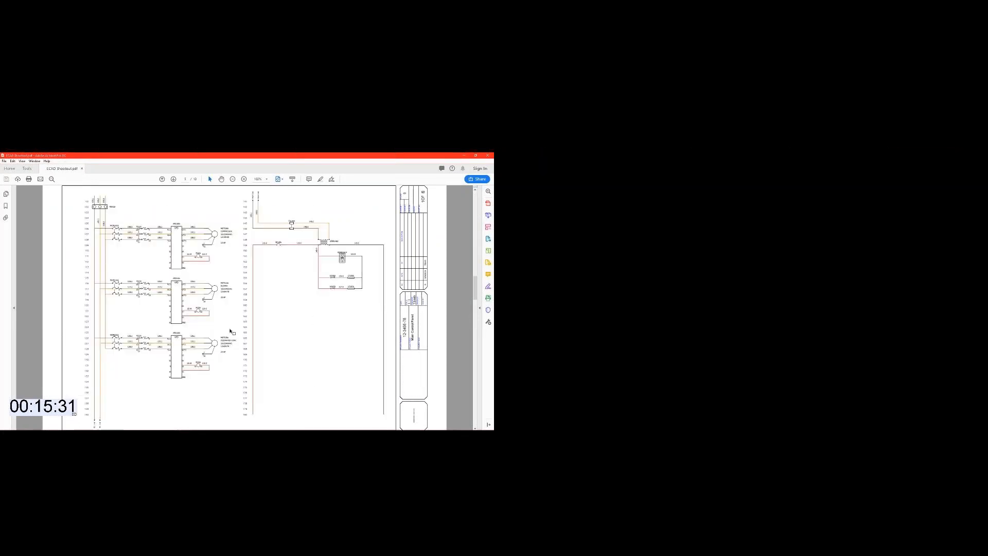